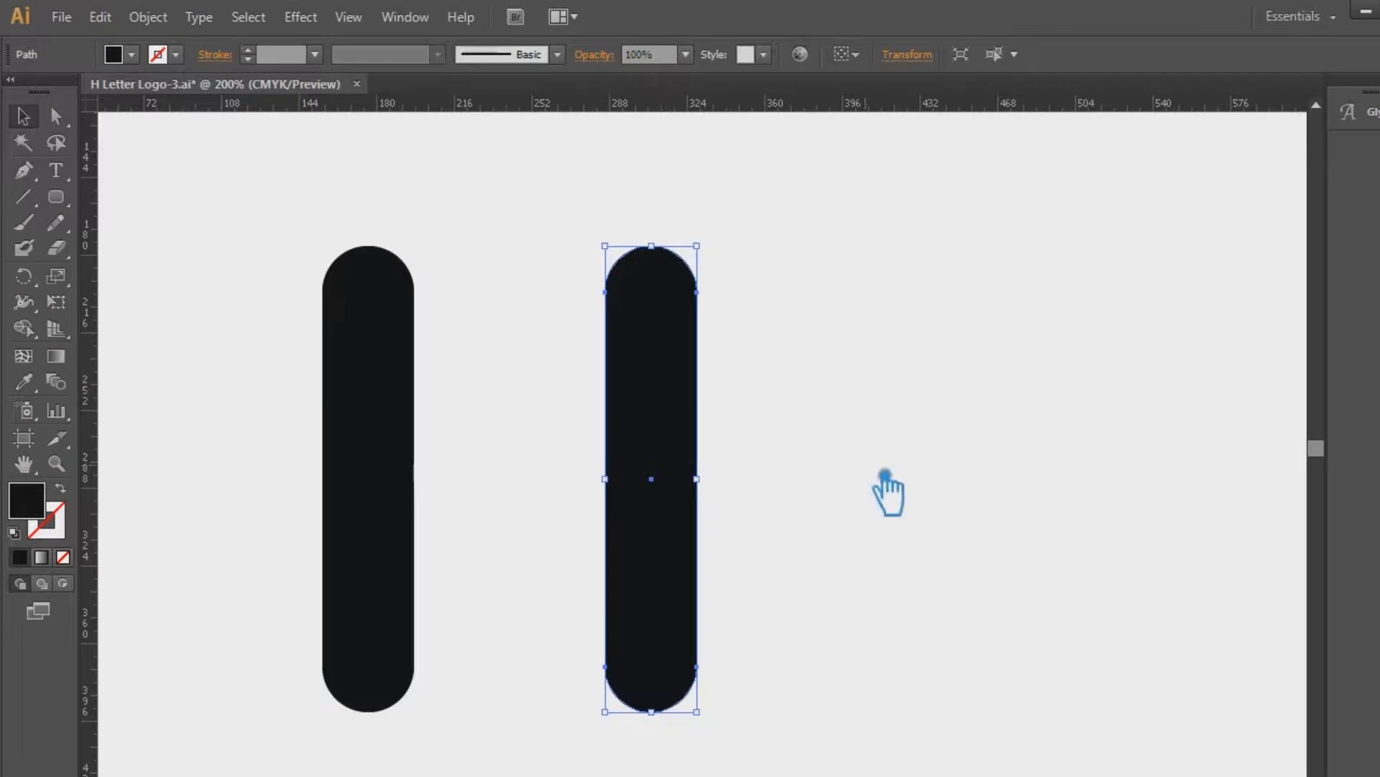
- Draw an unfilled arch path with the Pen tool, spanning the lower outer edges of the two black bars
{"action": "left_click_drag", "start_coordinate": [68, 210], "coordinate": [144, 247]}
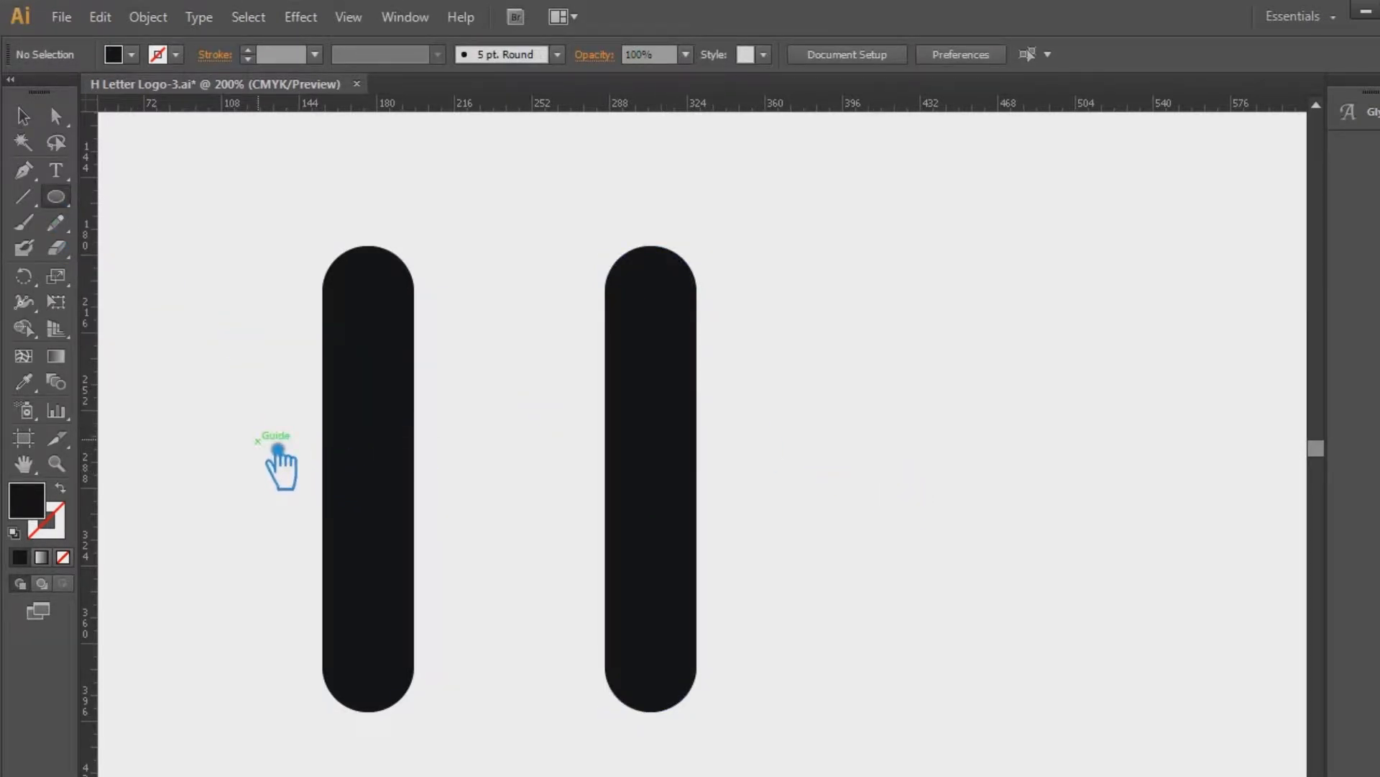
{"action": "left_click_drag", "start_coordinate": [323, 678], "coordinate": [914, 776]}
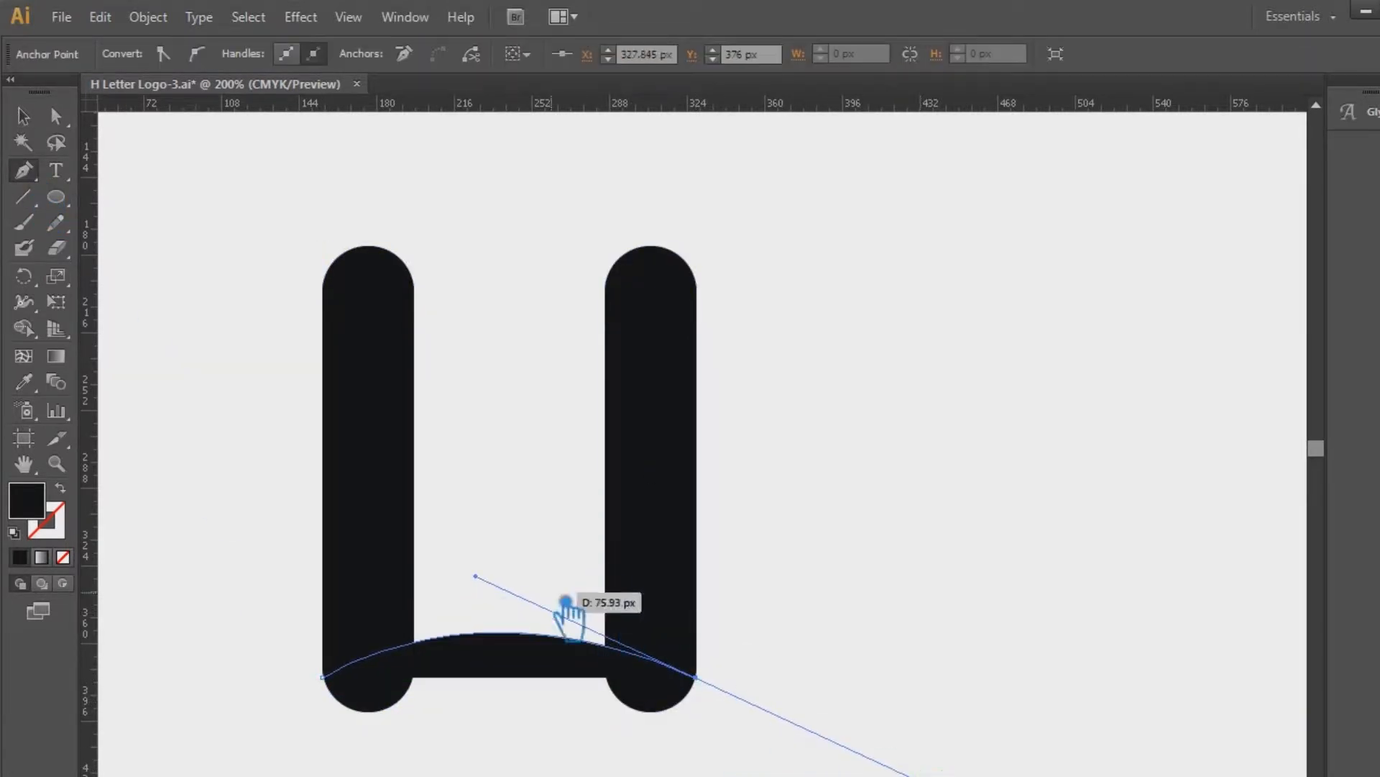
{"action": "left_click", "coordinate": [62, 557]}
{"action": "left_click_drag", "start_coordinate": [494, 585], "coordinate": [525, 266]}
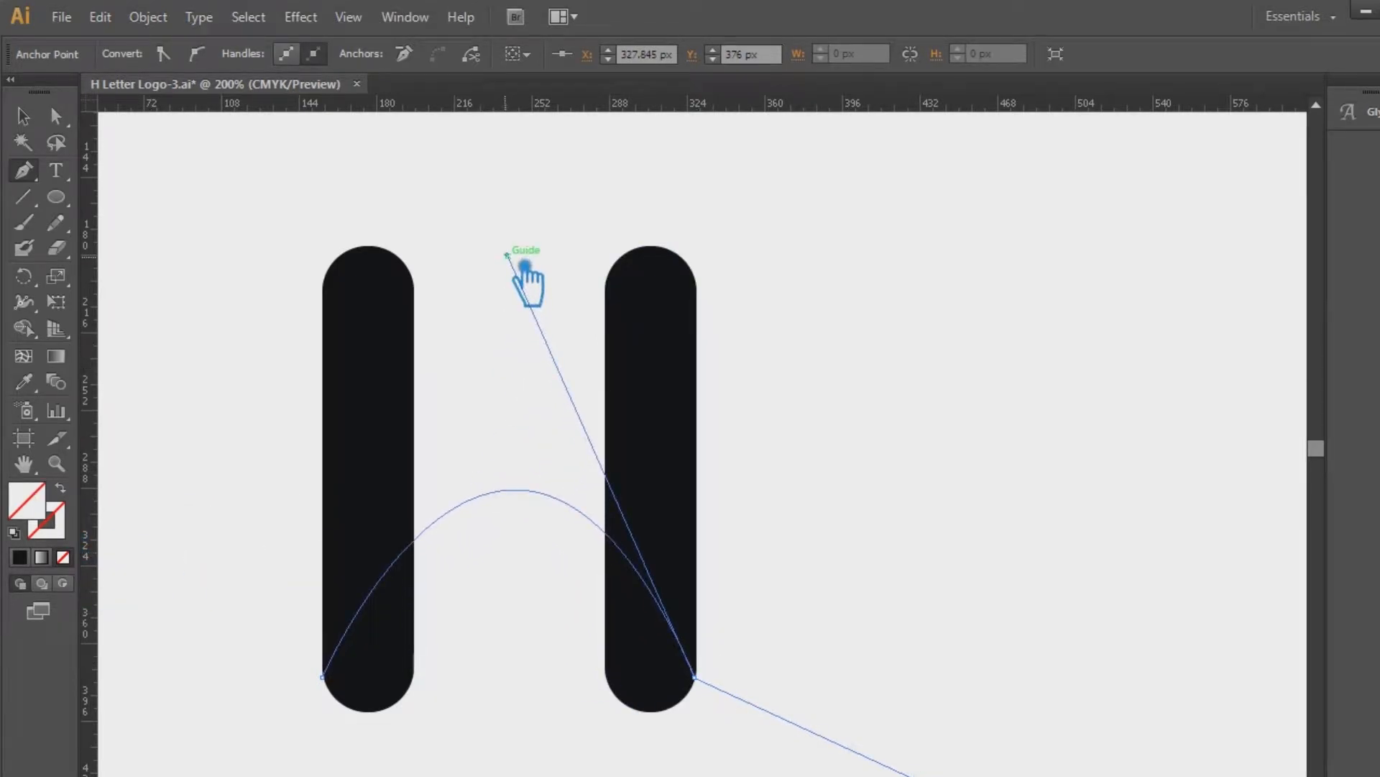
{"action": "key", "text": "ctrl+minus"}
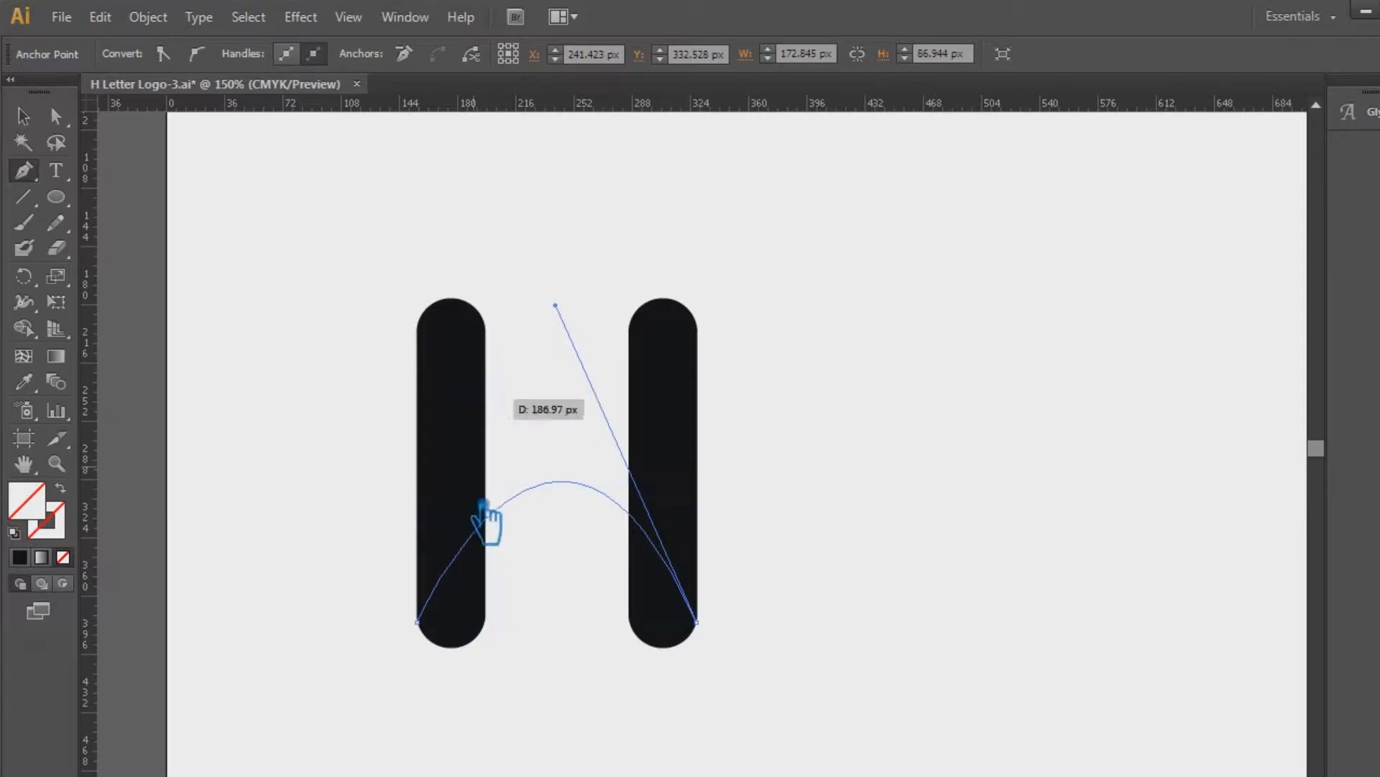
- Move the arch's end points outward below the bars, to about X 145, Y 422 px and about X 357, Y 433 px
{"action": "key", "text": "a"}
{"action": "left_click_drag", "start_coordinate": [436, 635], "coordinate": [366, 738]}
{"action": "left_click_drag", "start_coordinate": [715, 631], "coordinate": [805, 729]}
{"action": "left_click_drag", "start_coordinate": [645, 401], "coordinate": [561, 330]}
{"action": "key", "text": "space"}
{"action": "left_click_drag", "start_coordinate": [558, 628], "coordinate": [472, 375]}
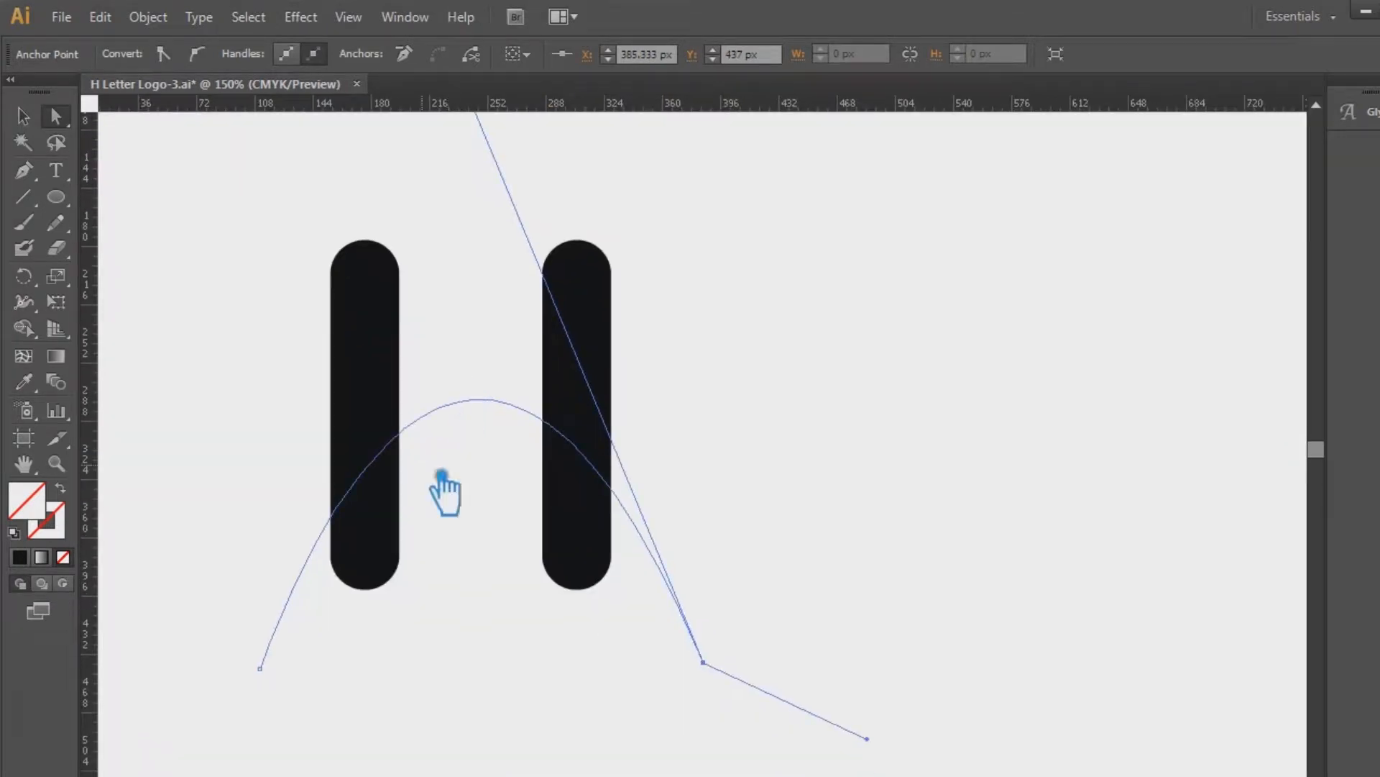
{"action": "left_click_drag", "start_coordinate": [284, 680], "coordinate": [323, 650]}
{"action": "left_click_drag", "start_coordinate": [713, 670], "coordinate": [680, 672]}
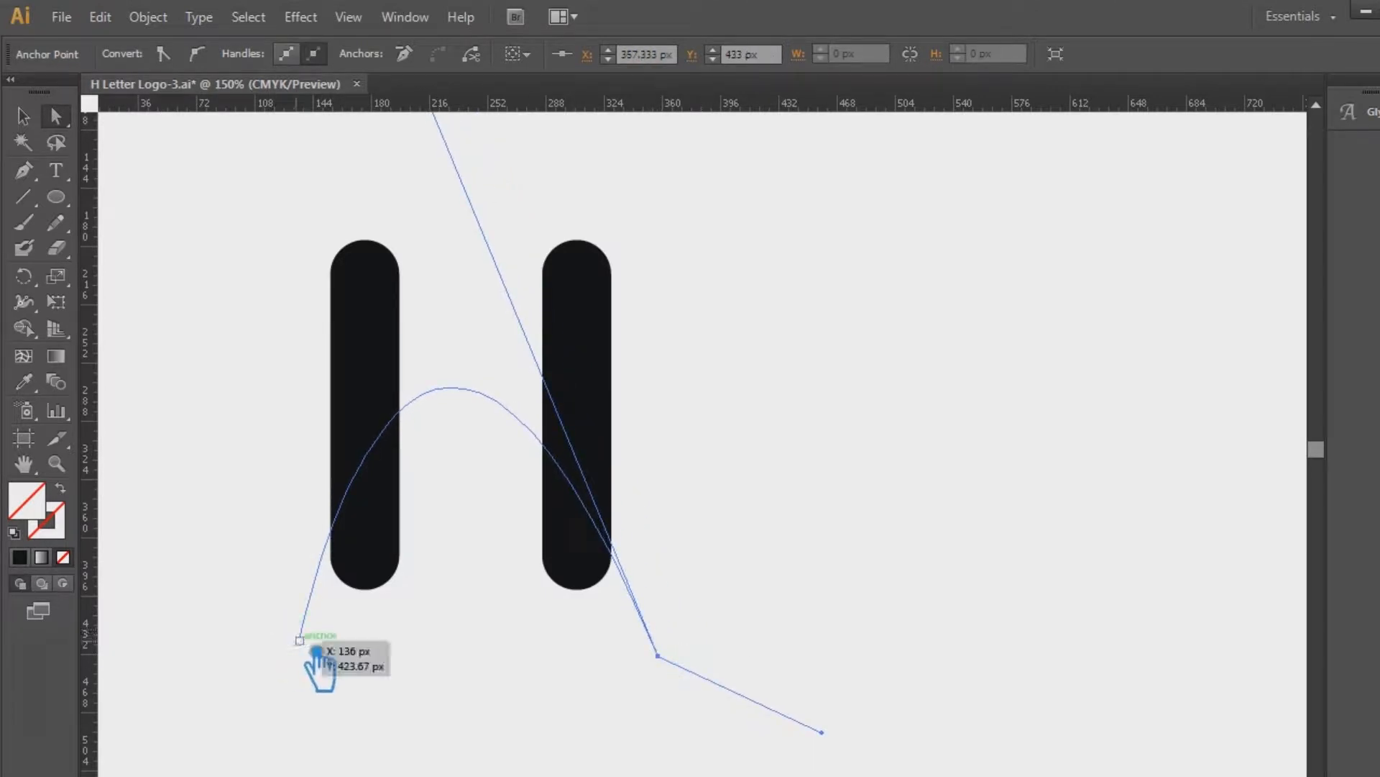
{"action": "left_click_drag", "start_coordinate": [320, 650], "coordinate": [334, 648]}
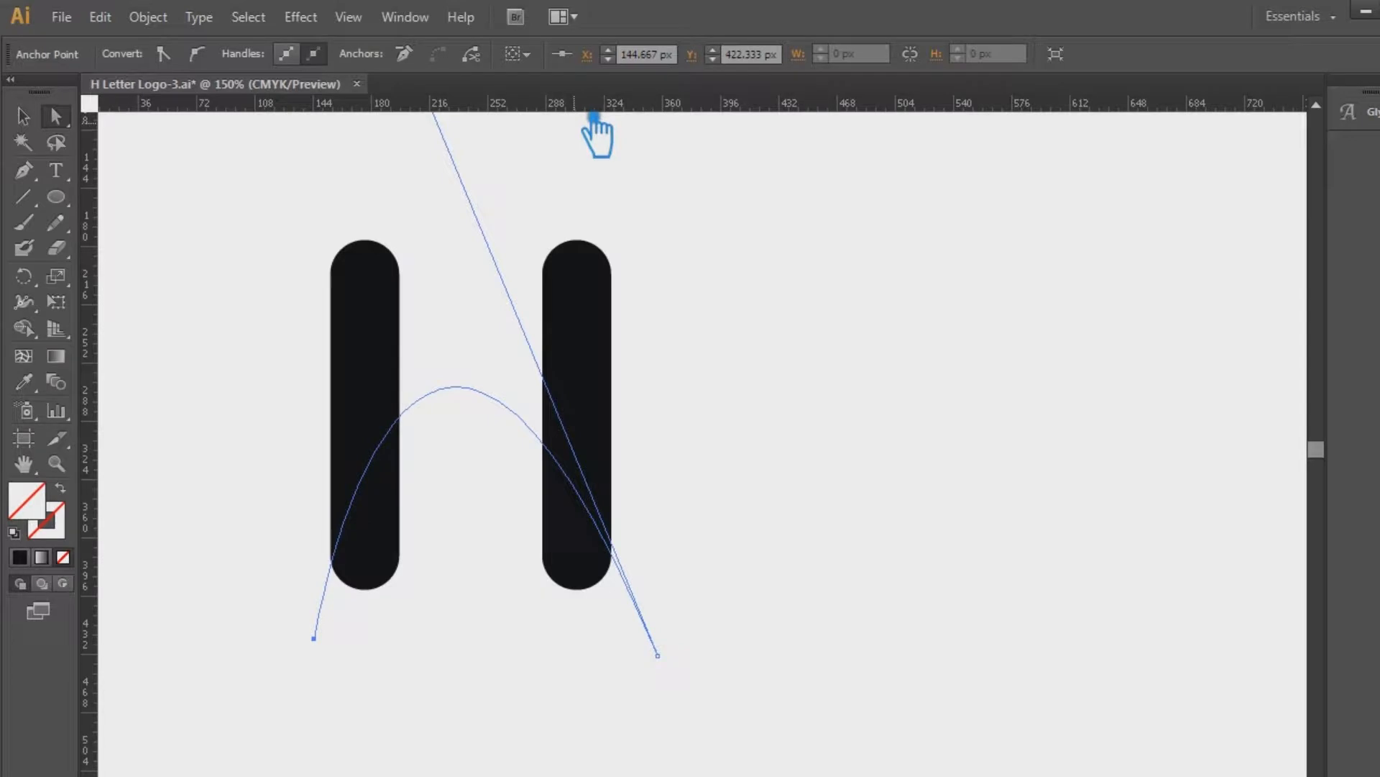
- Show the guides and shift the arch's left end point to about X 143 px, Y 421 px
{"action": "left_click_drag", "start_coordinate": [594, 117], "coordinate": [1054, 423]}
{"action": "key", "text": "ctrl+;"}
{"action": "key", "text": "ctrl+plus"}
{"action": "key", "text": "ctrl+plus"}
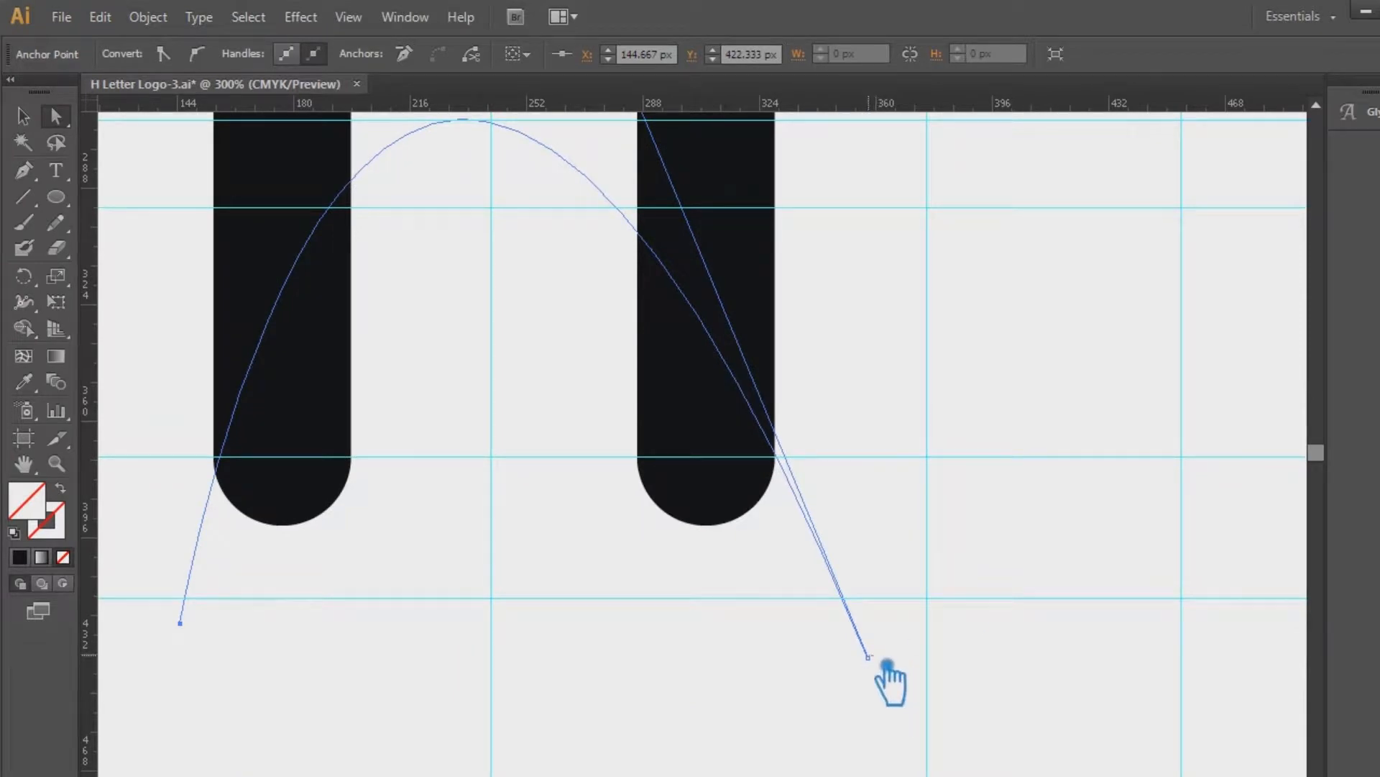
{"action": "left_click_drag", "start_coordinate": [868, 658], "coordinate": [869, 658]}
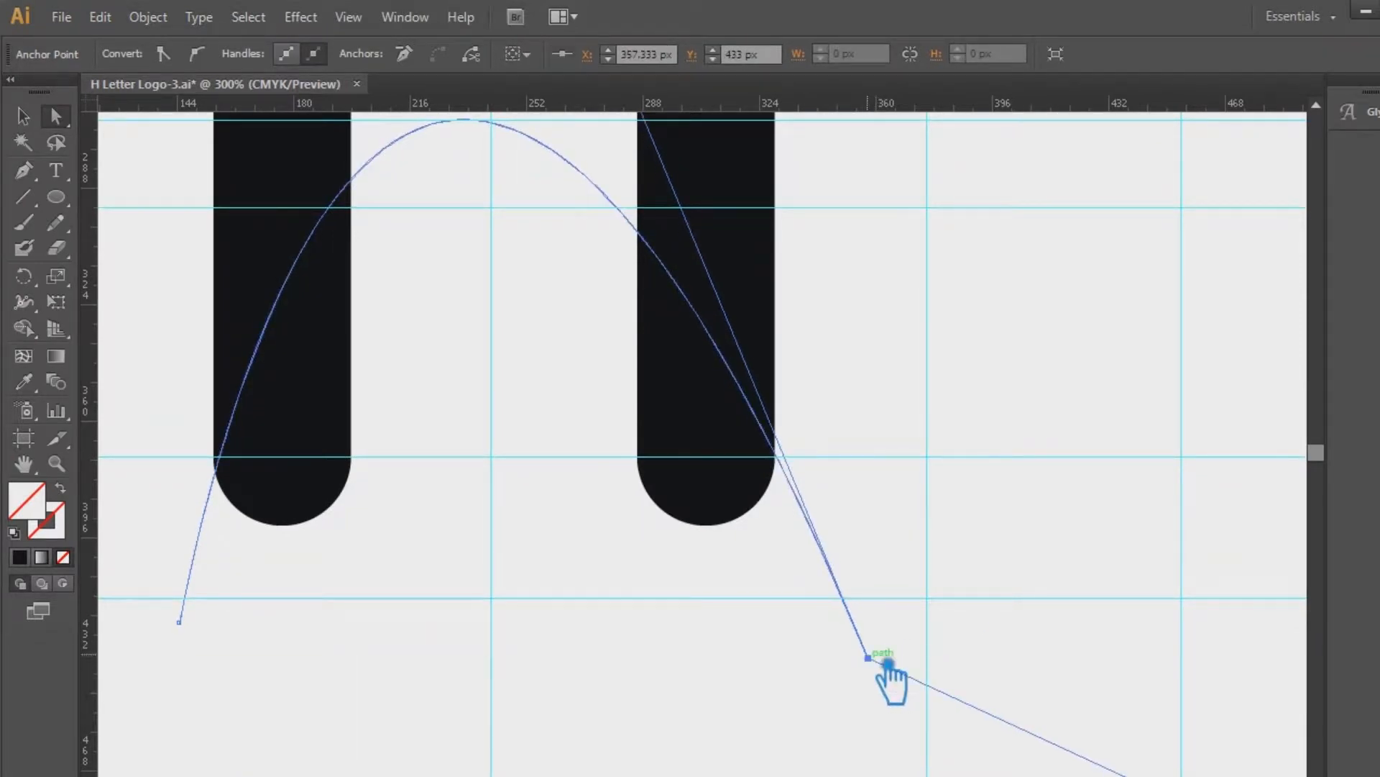
{"action": "left_click_drag", "start_coordinate": [189, 623], "coordinate": [192, 625]}
- Reshape the arch with its curve handle so its peak sits on the vertical guide between the bars
{"action": "left_click_drag", "start_coordinate": [976, 311], "coordinate": [1013, 576]}
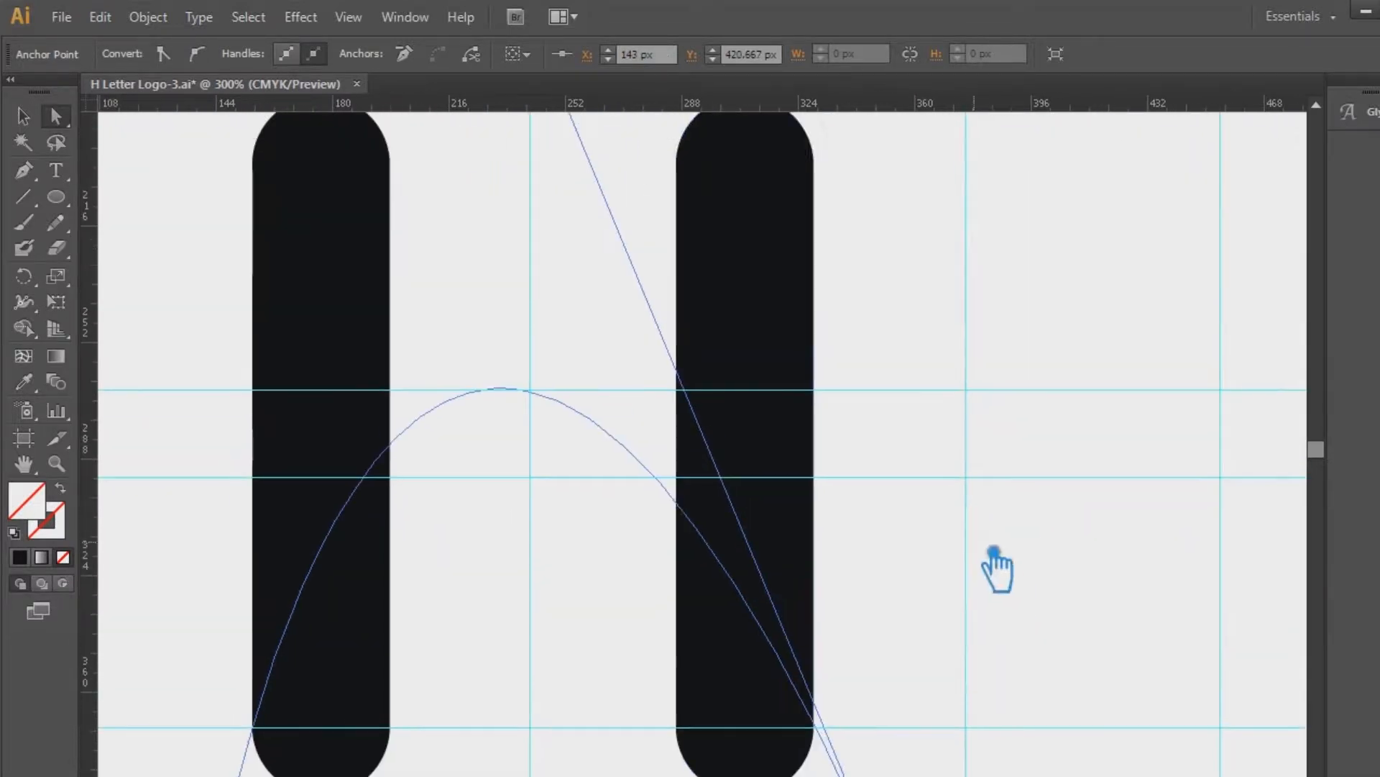
{"action": "key", "text": "ctrl+minus"}
{"action": "key", "text": "ctrl+minus"}
{"action": "left_click_drag", "start_coordinate": [861, 237], "coordinate": [855, 461]}
{"action": "left_click_drag", "start_coordinate": [552, 324], "coordinate": [587, 345]}
{"action": "left_click_drag", "start_coordinate": [814, 584], "coordinate": [761, 329]}
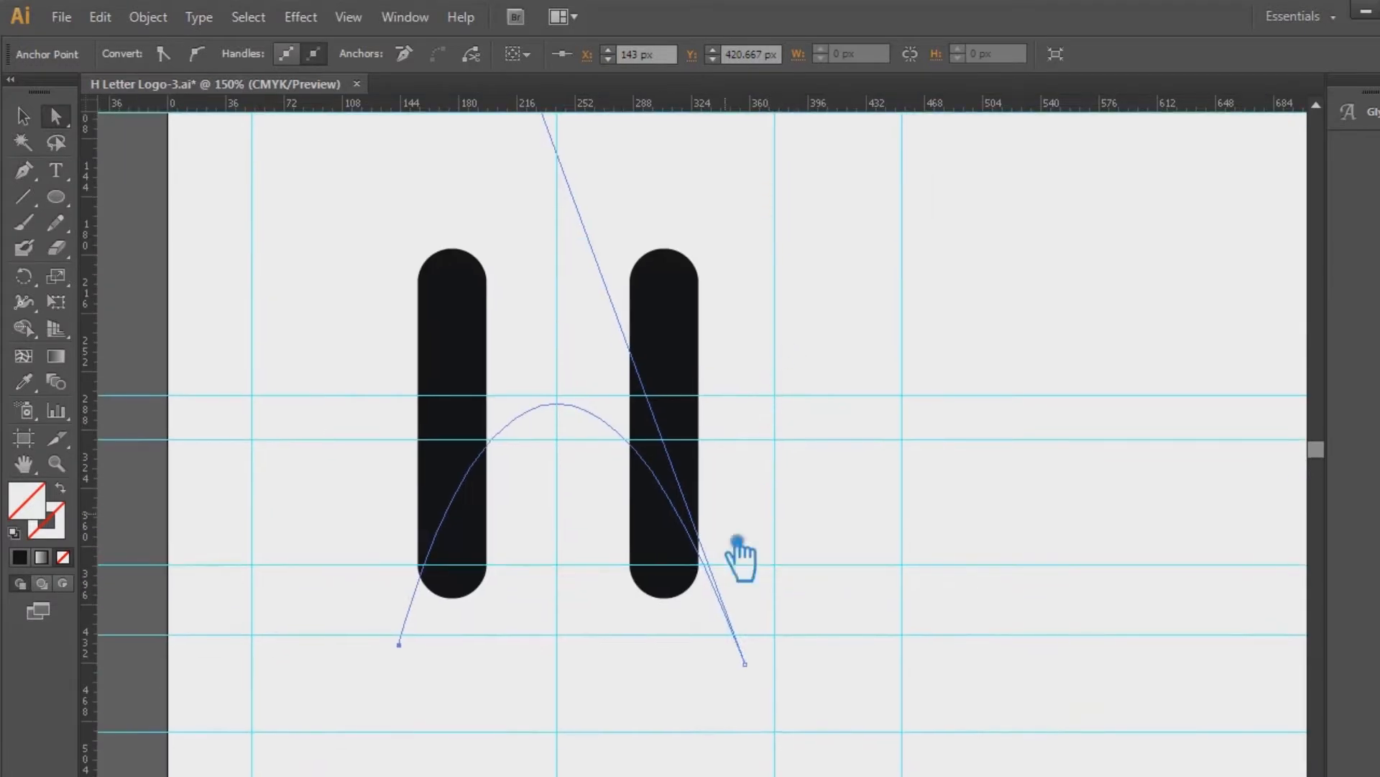
- Close the path with a second, lower arch from the right end point back to the left one, forming a crescent
{"action": "left_click", "coordinate": [24, 171]}
{"action": "left_click", "coordinate": [745, 664]}
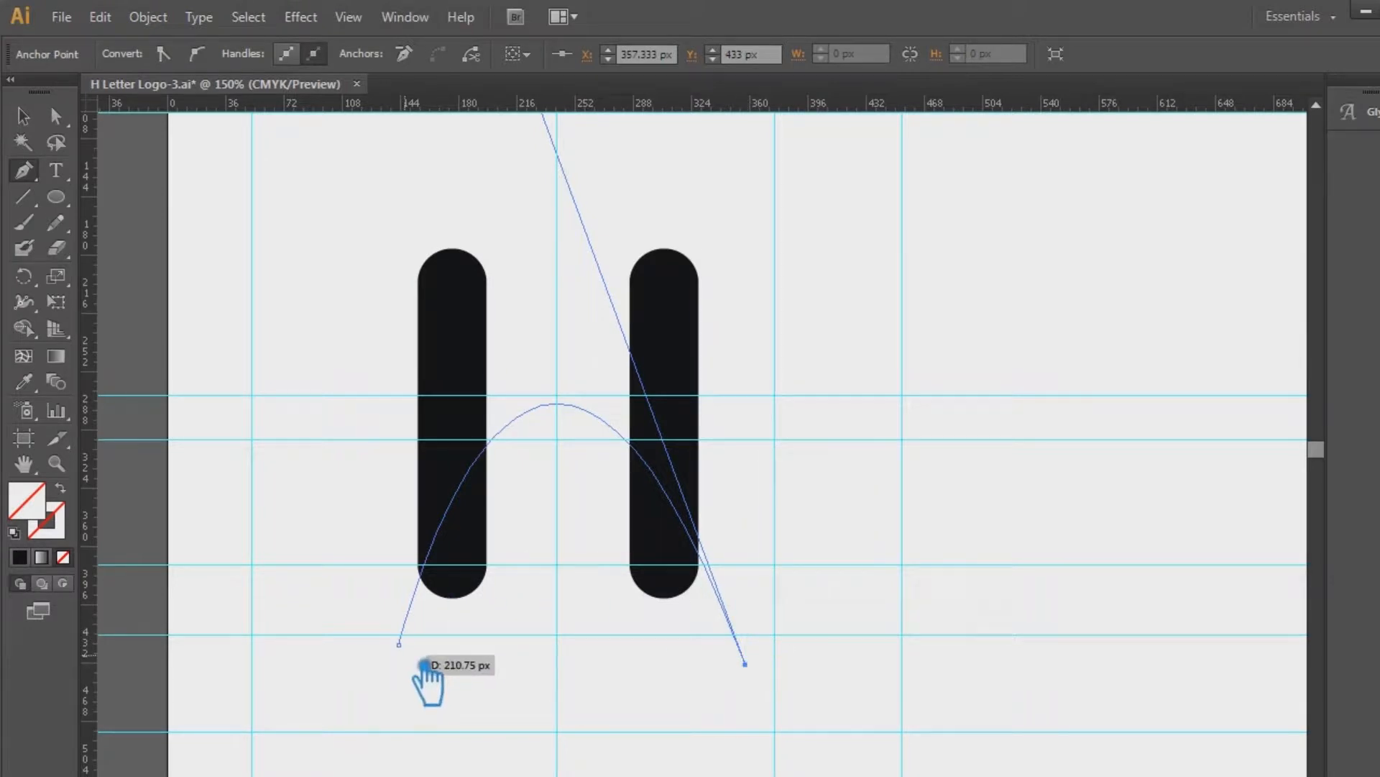
{"action": "left_click_drag", "start_coordinate": [399, 644], "coordinate": [305, 774]}
{"action": "left_click_drag", "start_coordinate": [532, 533], "coordinate": [608, 259]}
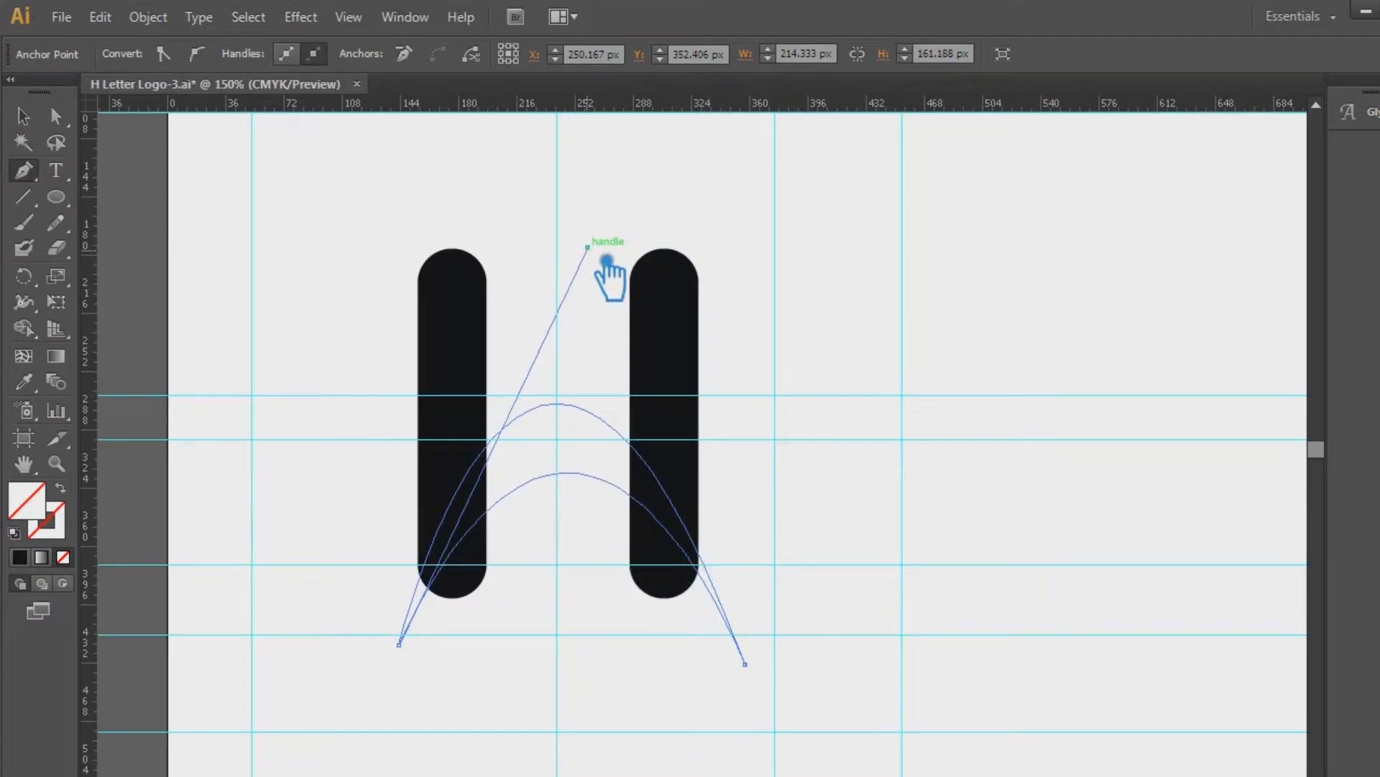
{"action": "mouse_move", "coordinate": [606, 250]}
{"action": "left_mouse_down"}
{"action": "mouse_move", "coordinate": [626, 268]}
{"action": "mouse_move", "coordinate": [607, 271]}
{"action": "mouse_move", "coordinate": [591, 247]}
{"action": "left_mouse_up"}
{"action": "left_click", "coordinate": [768, 678]}
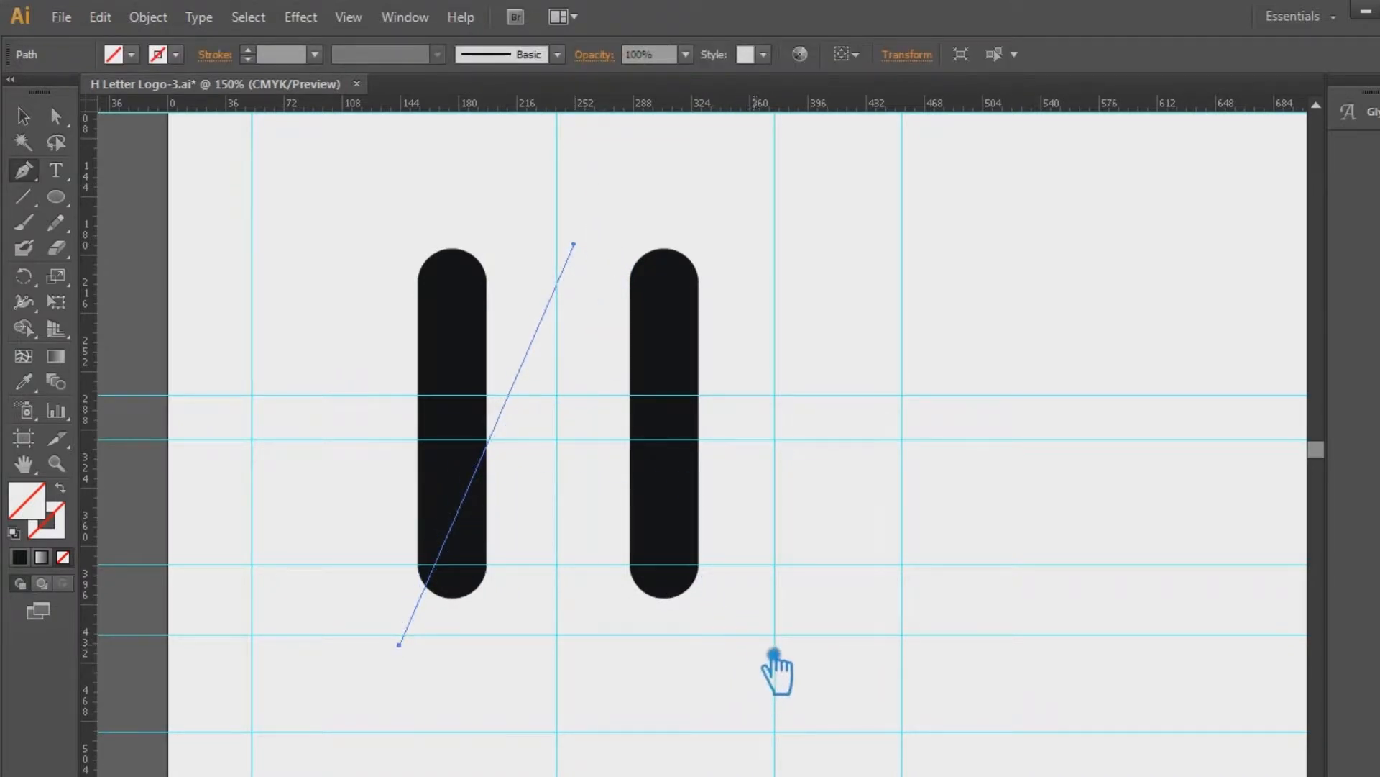
- Adjust the right end point's curve handle to refine the crescent's upper curve
{"action": "left_click", "coordinate": [60, 116]}
{"action": "left_click", "coordinate": [745, 664]}
{"action": "left_click_drag", "start_coordinate": [796, 271], "coordinate": [829, 383]}
{"action": "left_click_drag", "start_coordinate": [584, 216], "coordinate": [593, 255]}
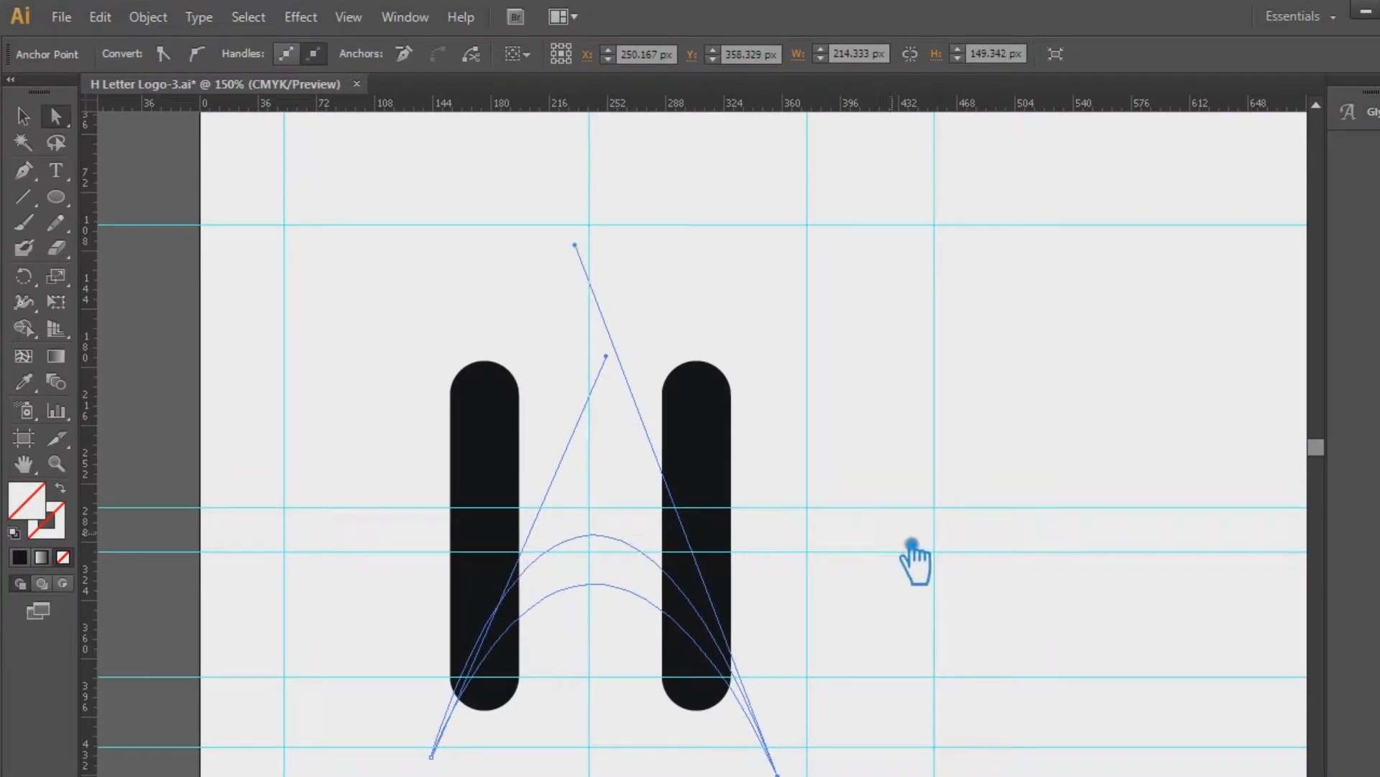
- Give the crescent a solid mid-grey fill
{"action": "left_click_drag", "start_coordinate": [899, 642], "coordinate": [876, 534]}
{"action": "left_click", "coordinate": [875, 534]}
{"action": "left_click", "coordinate": [609, 436]}
{"action": "left_click", "coordinate": [20, 556]}
{"action": "double_click", "coordinate": [42, 512]}
{"action": "left_click", "coordinate": [826, 441]}
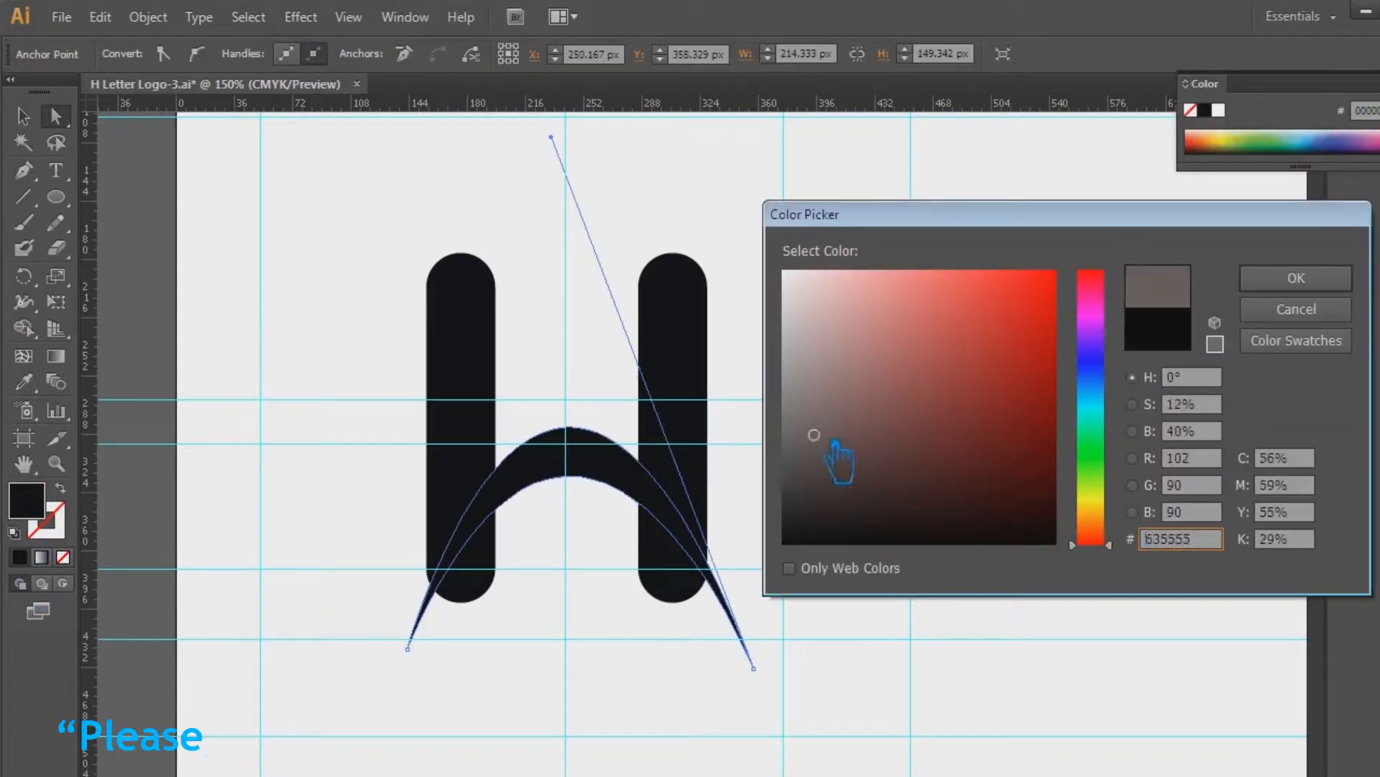
{"action": "left_click", "coordinate": [1248, 274]}
- Create a copy of the grey crescent reflected top to bottom across the horizontal axis
{"action": "left_click", "coordinate": [23, 116]}
{"action": "left_click", "coordinate": [552, 468]}
{"action": "left_click", "coordinate": [589, 429]}
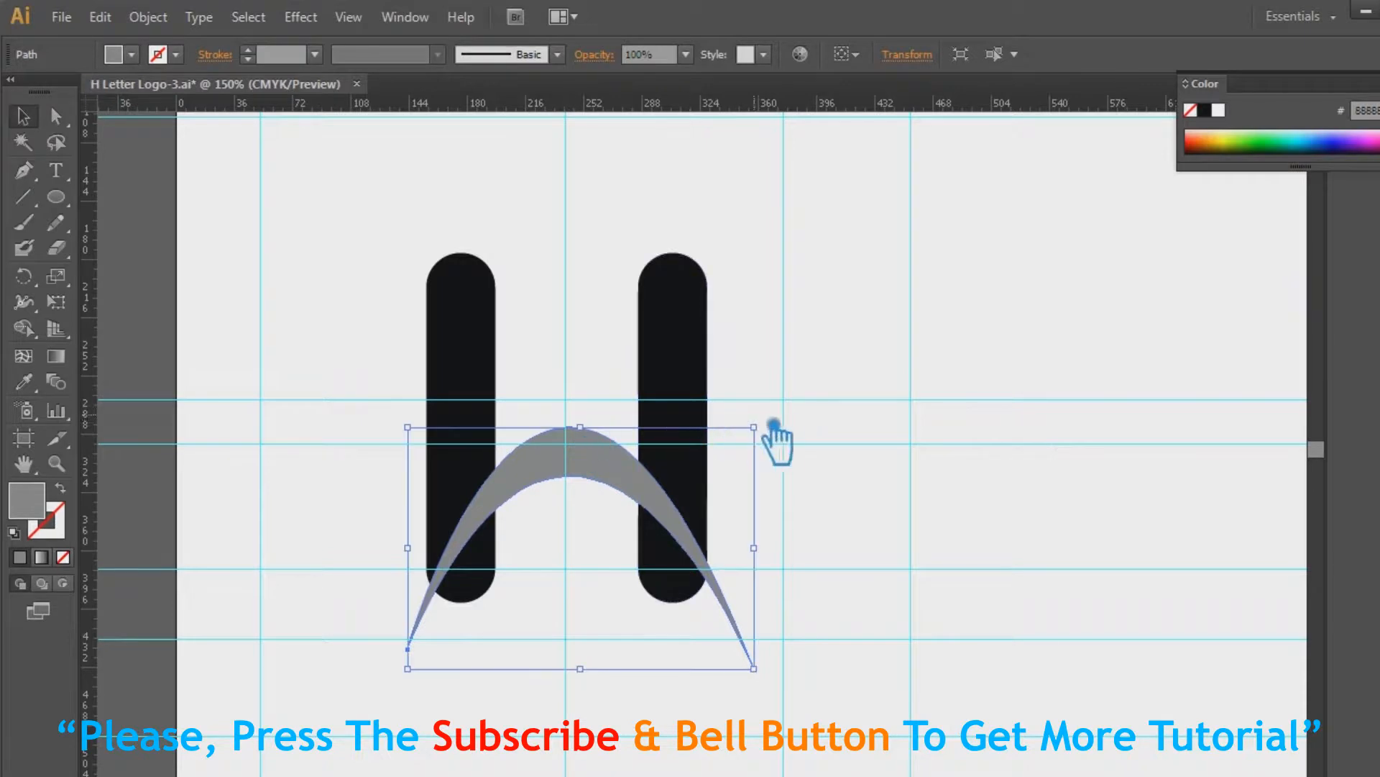
{"action": "right_click", "coordinate": [591, 515]}
{"action": "mouse_move", "coordinate": [714, 400]}
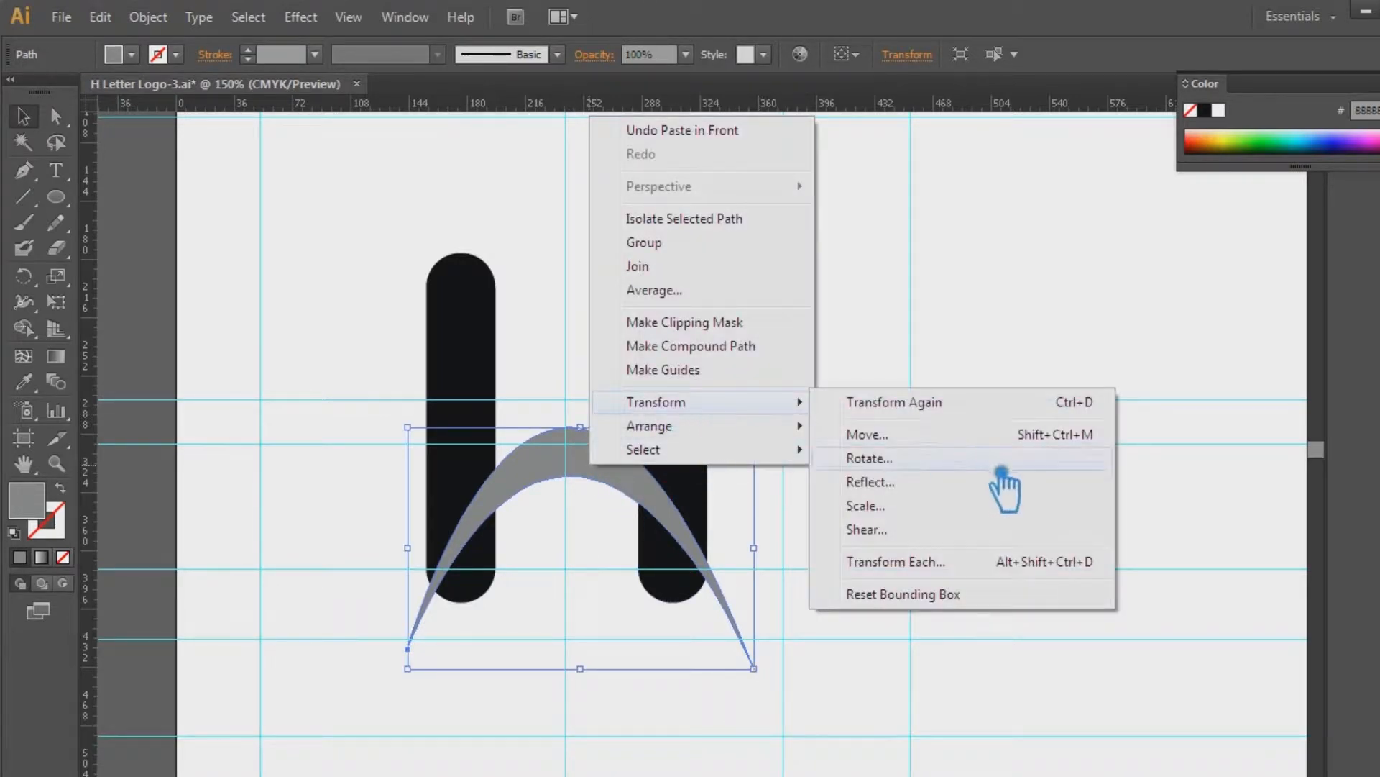
{"action": "left_click", "coordinate": [999, 479]}
{"action": "left_click", "coordinate": [1094, 534]}
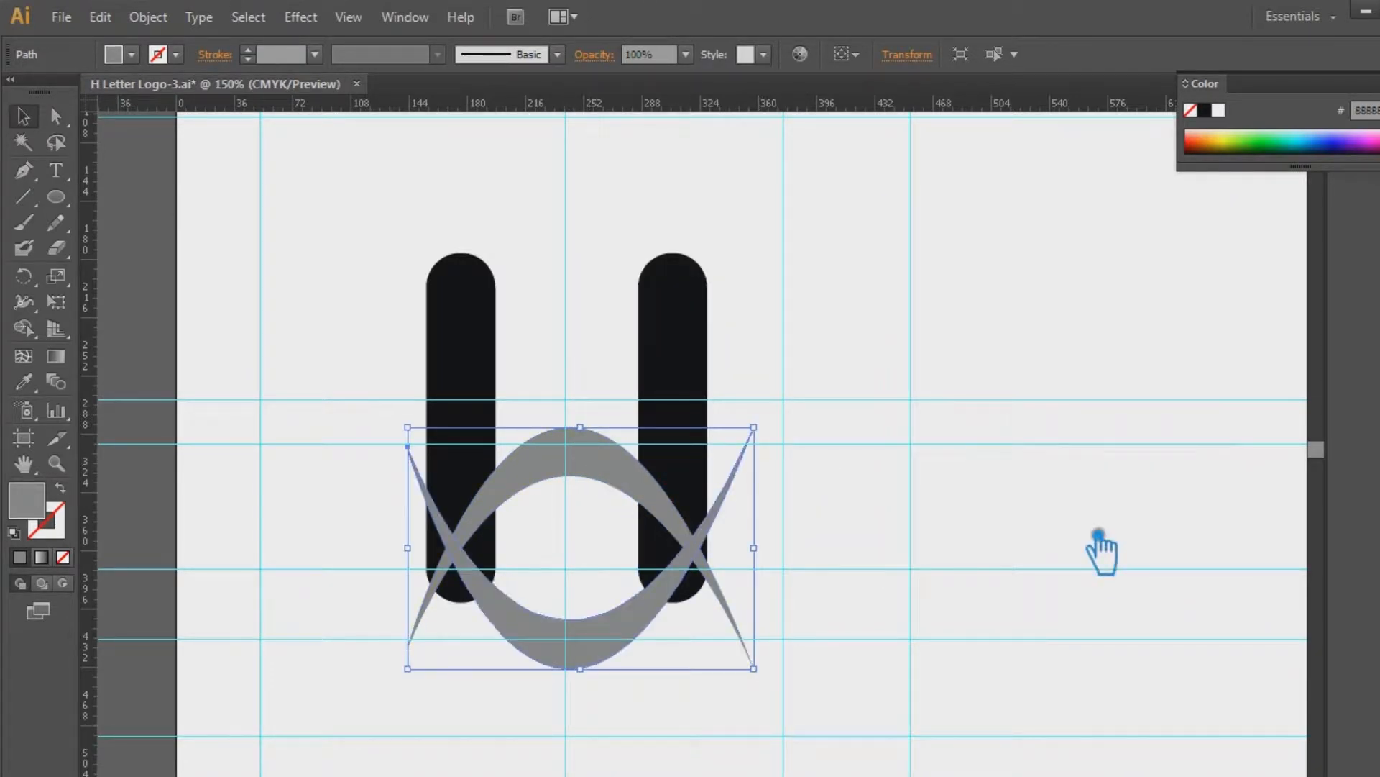
- Move the flipped crescent up until its curve just overlaps the lower crescent's peak, and nudge it slightly left
{"action": "key", "text": "Up"}
{"action": "key", "text": "Up"}
{"action": "key", "text": "Up"}
{"action": "key", "text": "Up"}
{"action": "key", "text": "Up"}
{"action": "key", "text": "Up"}
{"action": "key", "text": "Up"}
{"action": "key", "text": "Up"}
{"action": "key", "text": "Up"}
{"action": "key", "text": "Up"}
{"action": "key", "text": "Up"}
{"action": "key", "text": "Up"}
{"action": "key", "text": "Up"}
{"action": "key", "text": "Up"}
{"action": "key", "text": "Up"}
{"action": "key", "text": "Up"}
{"action": "key", "text": "Up"}
{"action": "key", "text": "Up"}
{"action": "key", "text": "Up"}
{"action": "key", "text": "Up"}
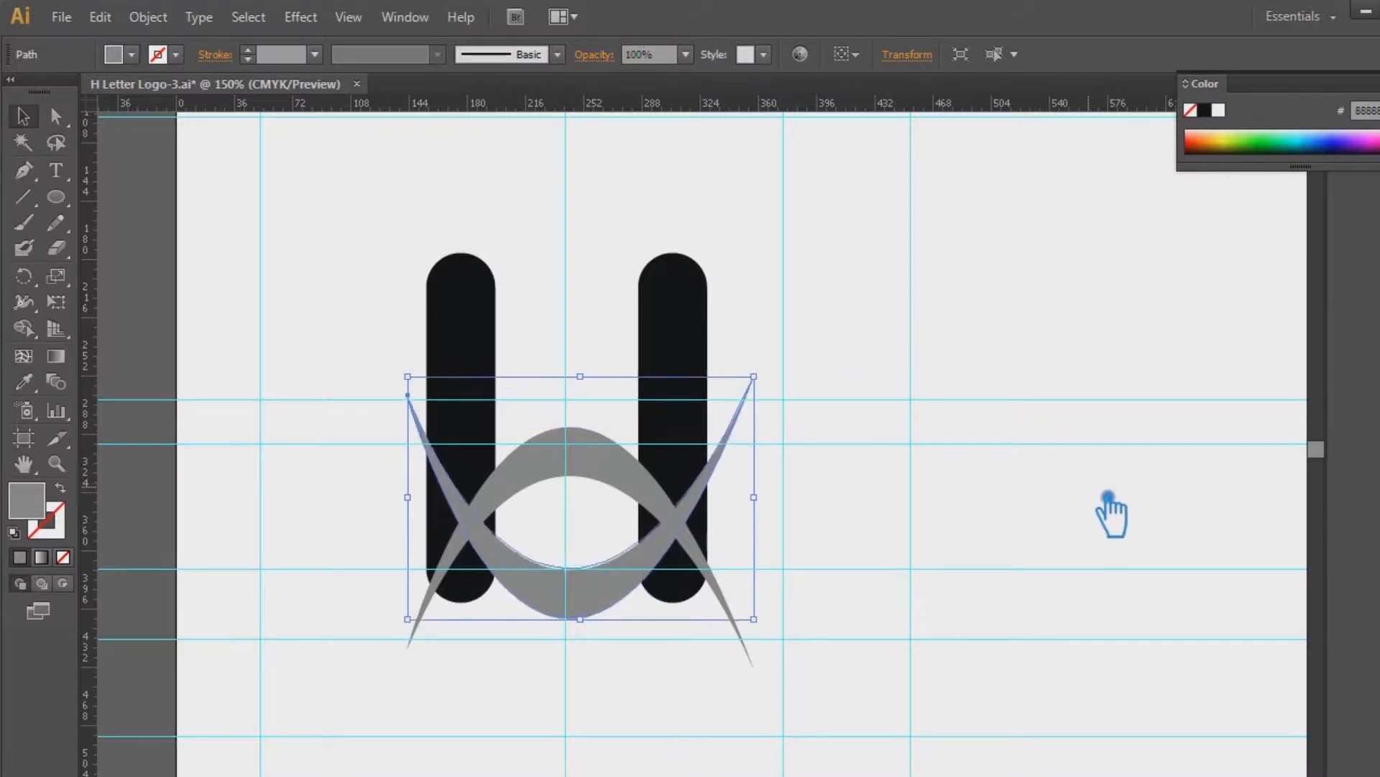
{"action": "key", "text": "Up"}
{"action": "key", "text": "Up"}
{"action": "key", "text": "Up"}
{"action": "key", "text": "Up"}
{"action": "key", "text": "Up"}
{"action": "key", "text": "Up"}
{"action": "key", "text": "Up"}
{"action": "key", "text": "Up"}
{"action": "key", "text": "Up"}
{"action": "key", "text": "Up"}
{"action": "key", "text": "Up"}
{"action": "key", "text": "Up"}
{"action": "key", "text": "Up"}
{"action": "key", "text": "Up"}
{"action": "key", "text": "Up"}
{"action": "key", "text": "Up"}
{"action": "key", "text": "Up"}
{"action": "key", "text": "Up"}
{"action": "key", "text": "Up"}
{"action": "key", "text": "Up"}
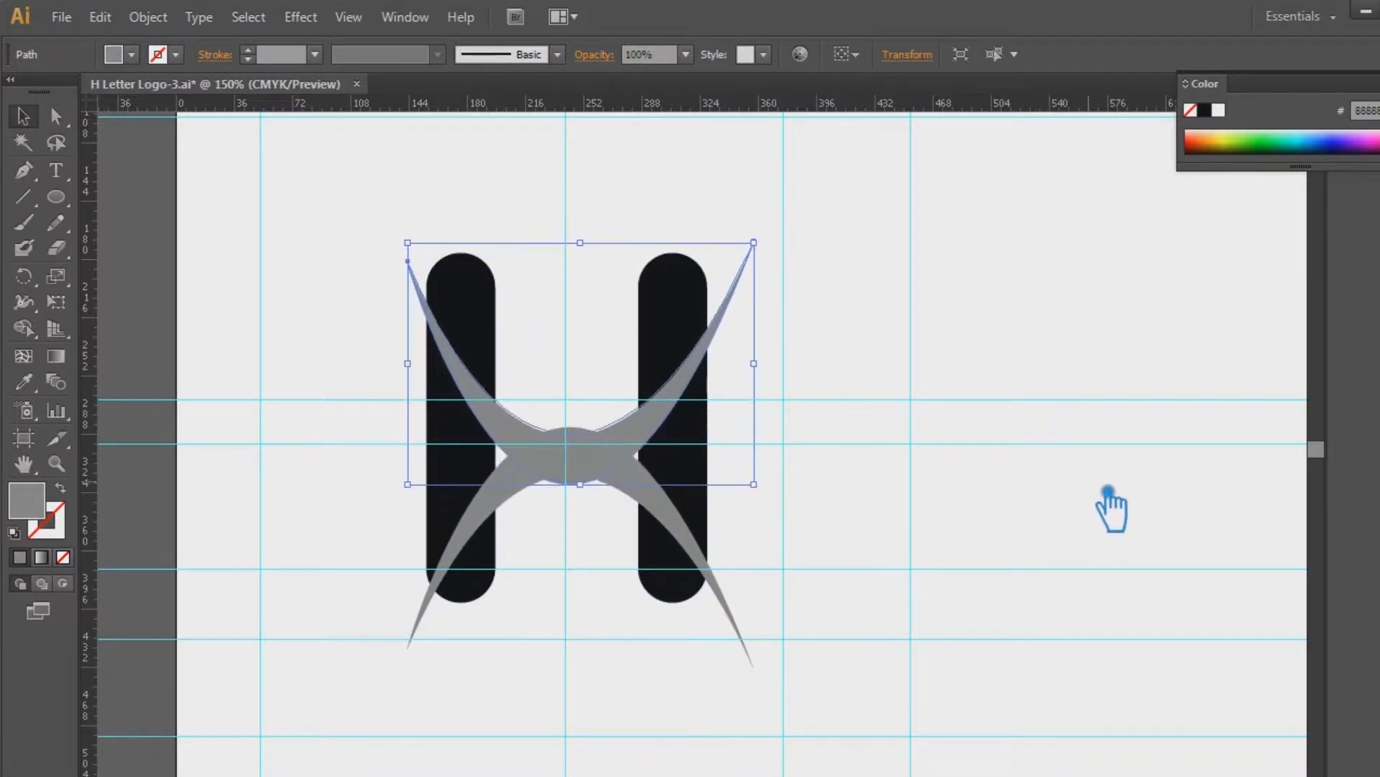
{"action": "key", "text": "Up"}
{"action": "key", "text": "Up"}
{"action": "key", "text": "Up"}
{"action": "key", "text": "Up"}
{"action": "key", "text": "Up"}
{"action": "key", "text": "Up"}
{"action": "key", "text": "Up"}
{"action": "key", "text": "Up"}
{"action": "key", "text": "Up"}
{"action": "key", "text": "Up"}
{"action": "key", "text": "Up"}
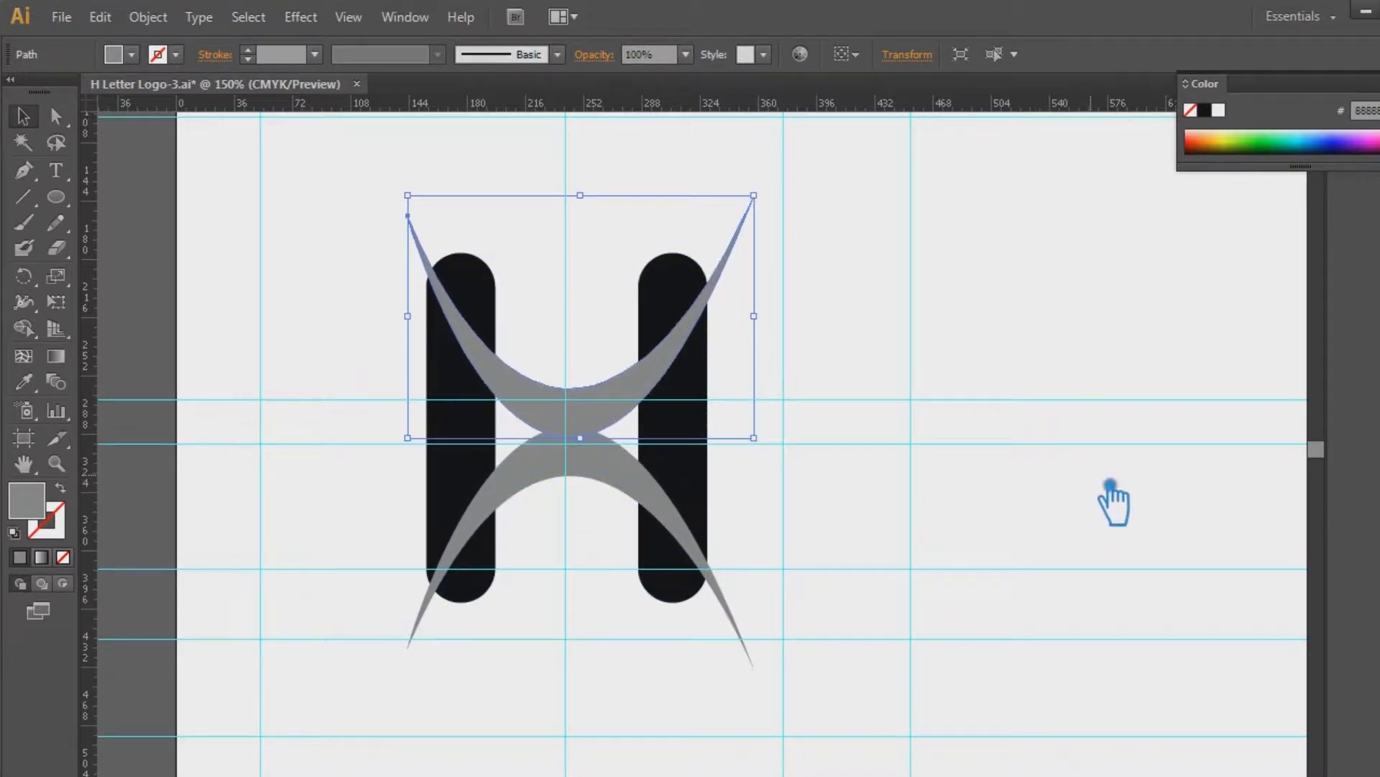
{"action": "key", "text": "Left"}
{"action": "key", "text": "Left"}
{"action": "key", "text": "Left"}
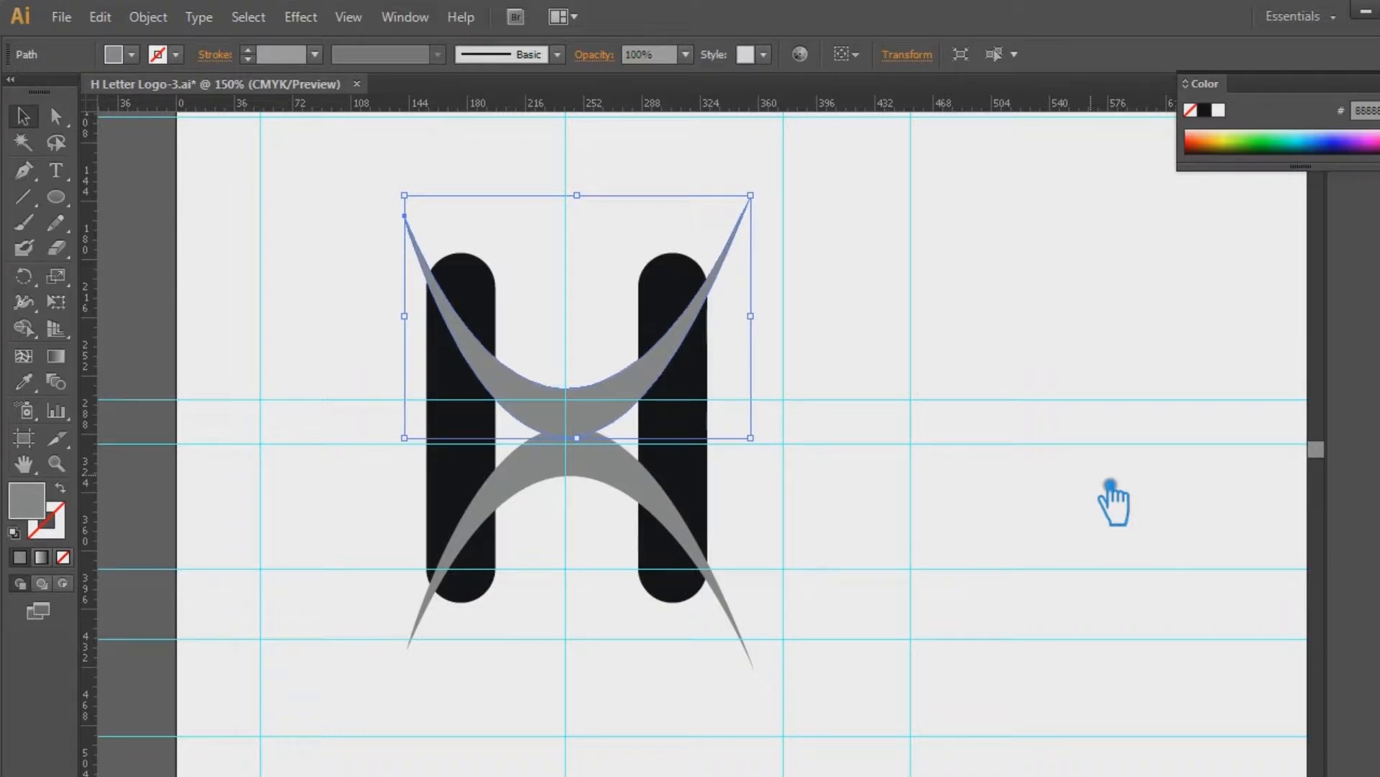
{"action": "key", "text": "Up"}
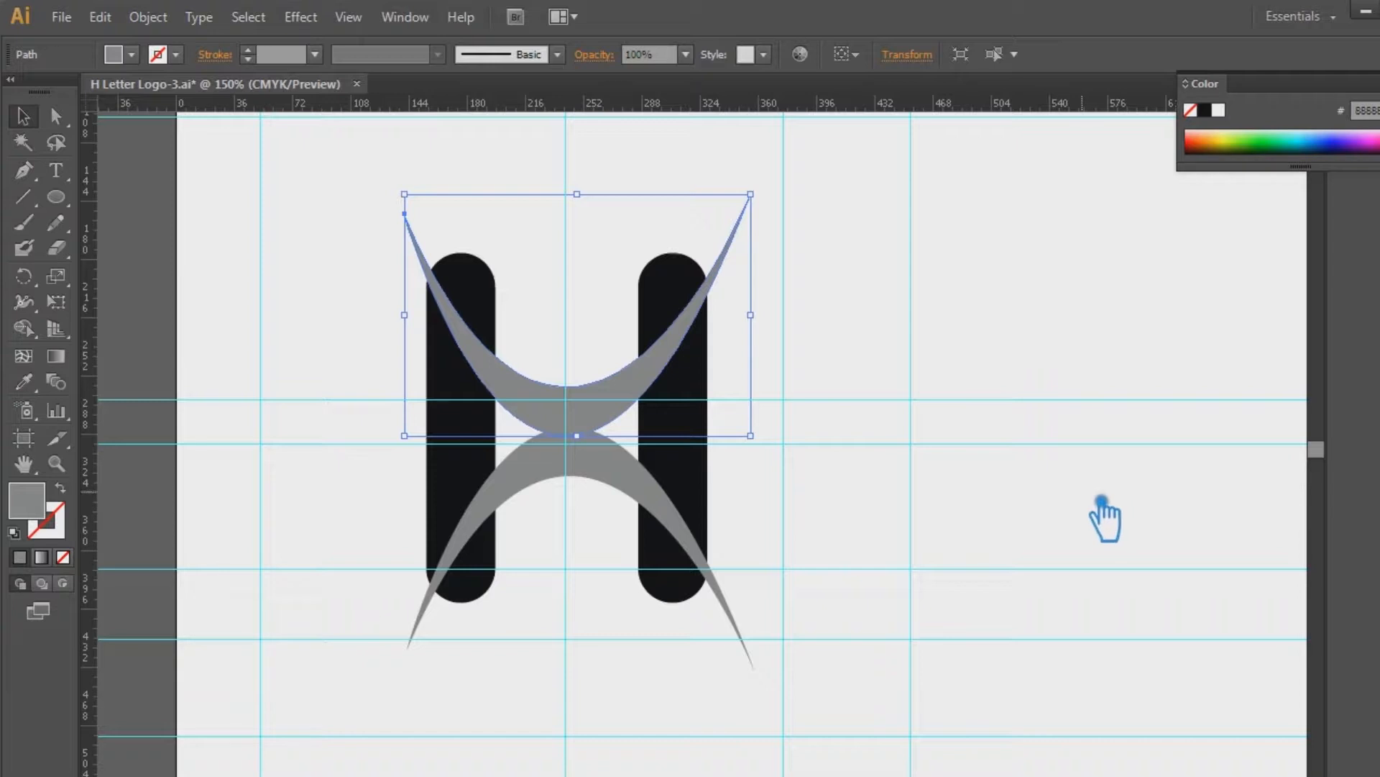
- Select both grey crescents and align their horizontal centres
{"action": "left_click_drag", "start_coordinate": [628, 654], "coordinate": [532, 324]}
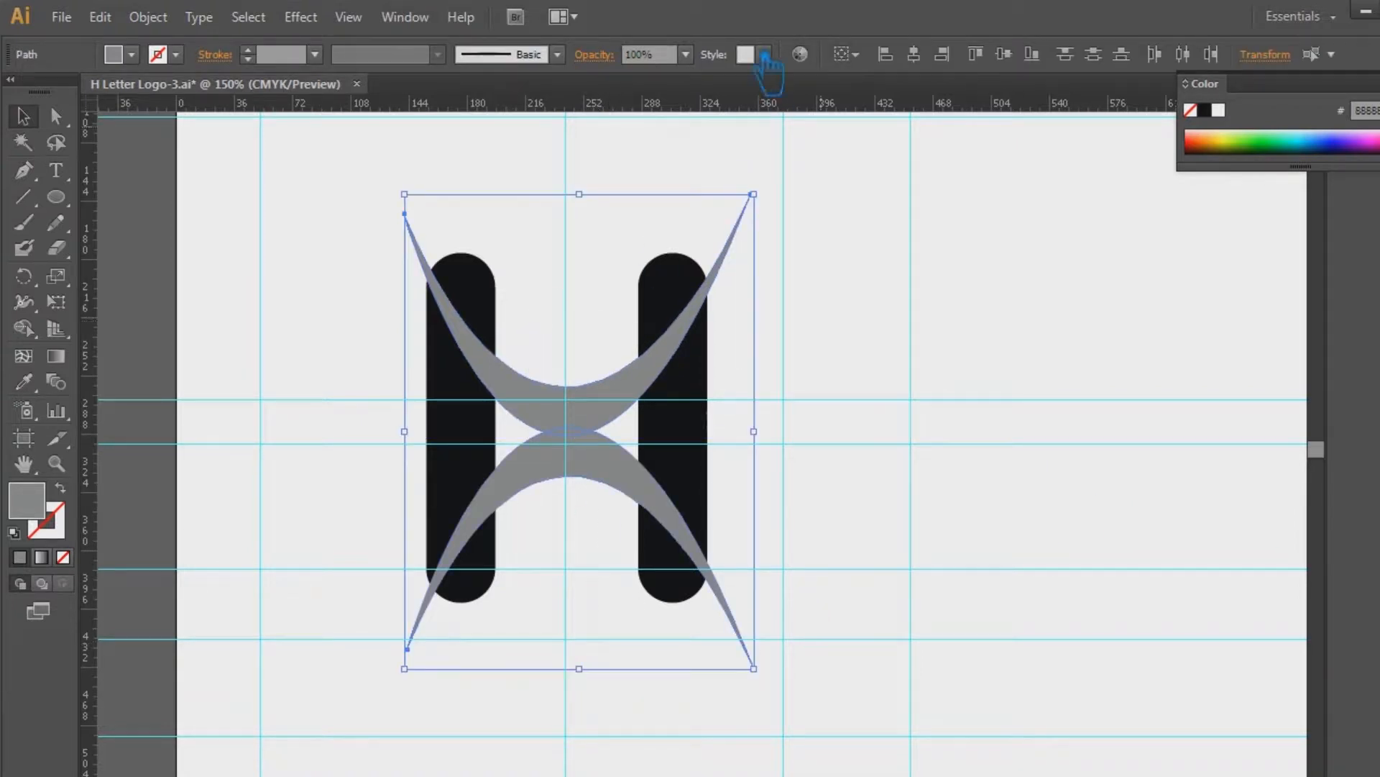
{"action": "left_click", "coordinate": [914, 55]}
{"action": "left_click", "coordinate": [782, 524]}
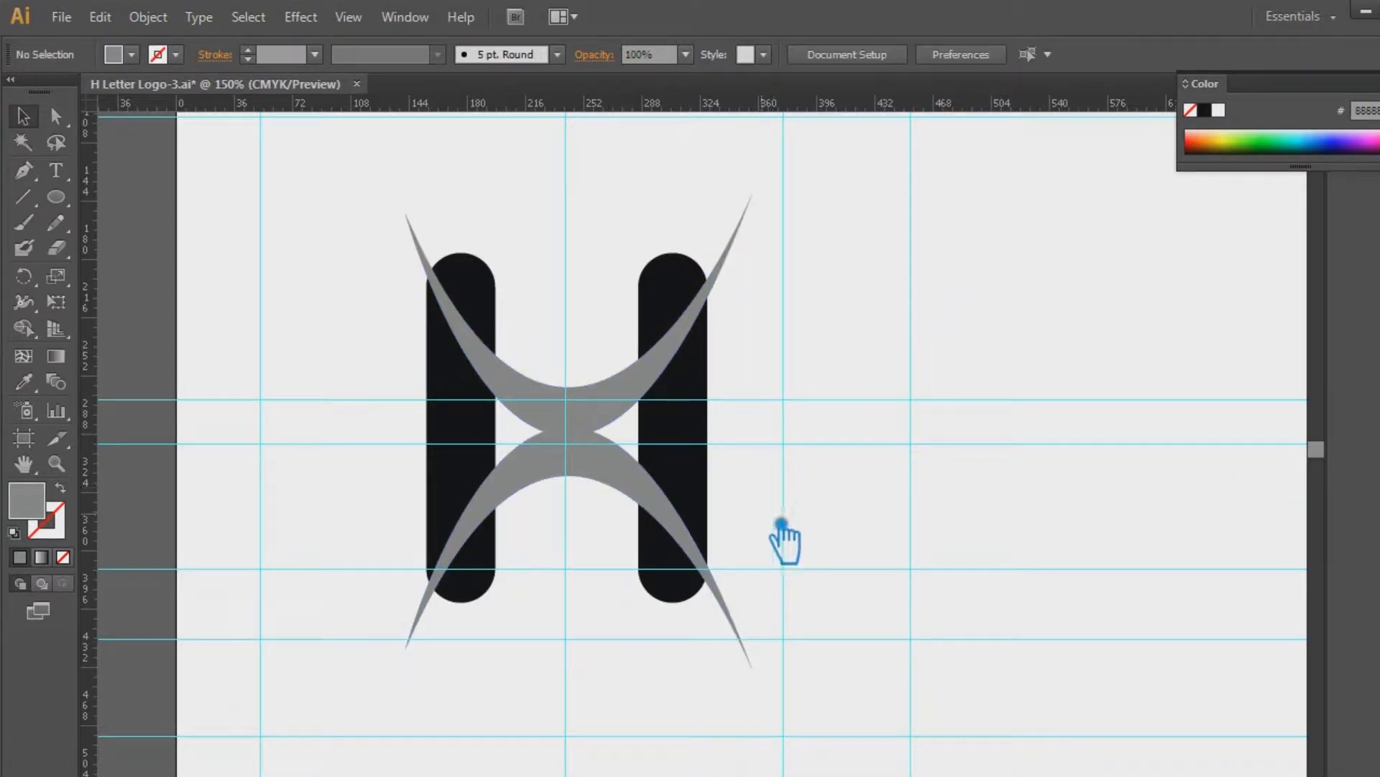
{"action": "left_click_drag", "start_coordinate": [820, 679], "coordinate": [265, 209]}
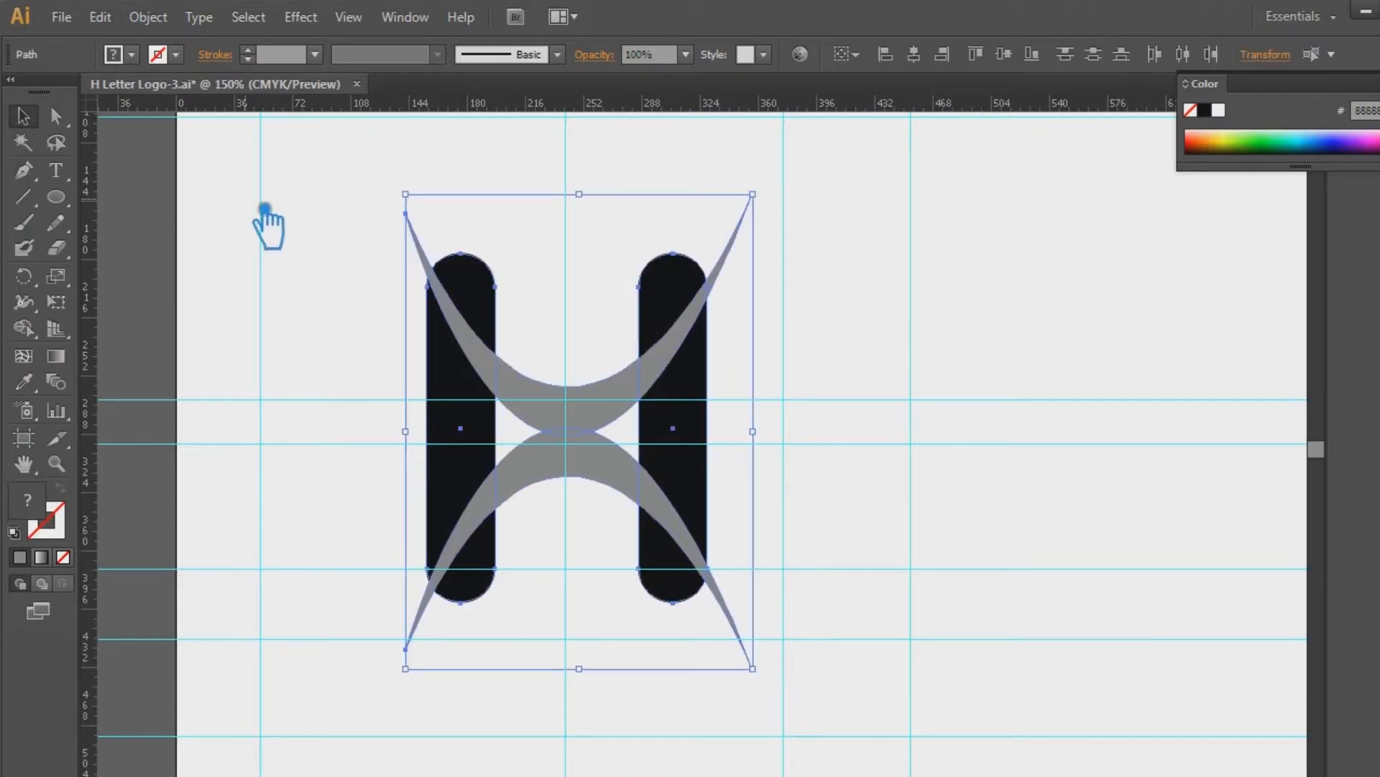
{"action": "left_click", "coordinate": [950, 474]}
- Duplicate the lower crescent in place and shift the copy slightly upward over the original
{"action": "left_click", "coordinate": [627, 478]}
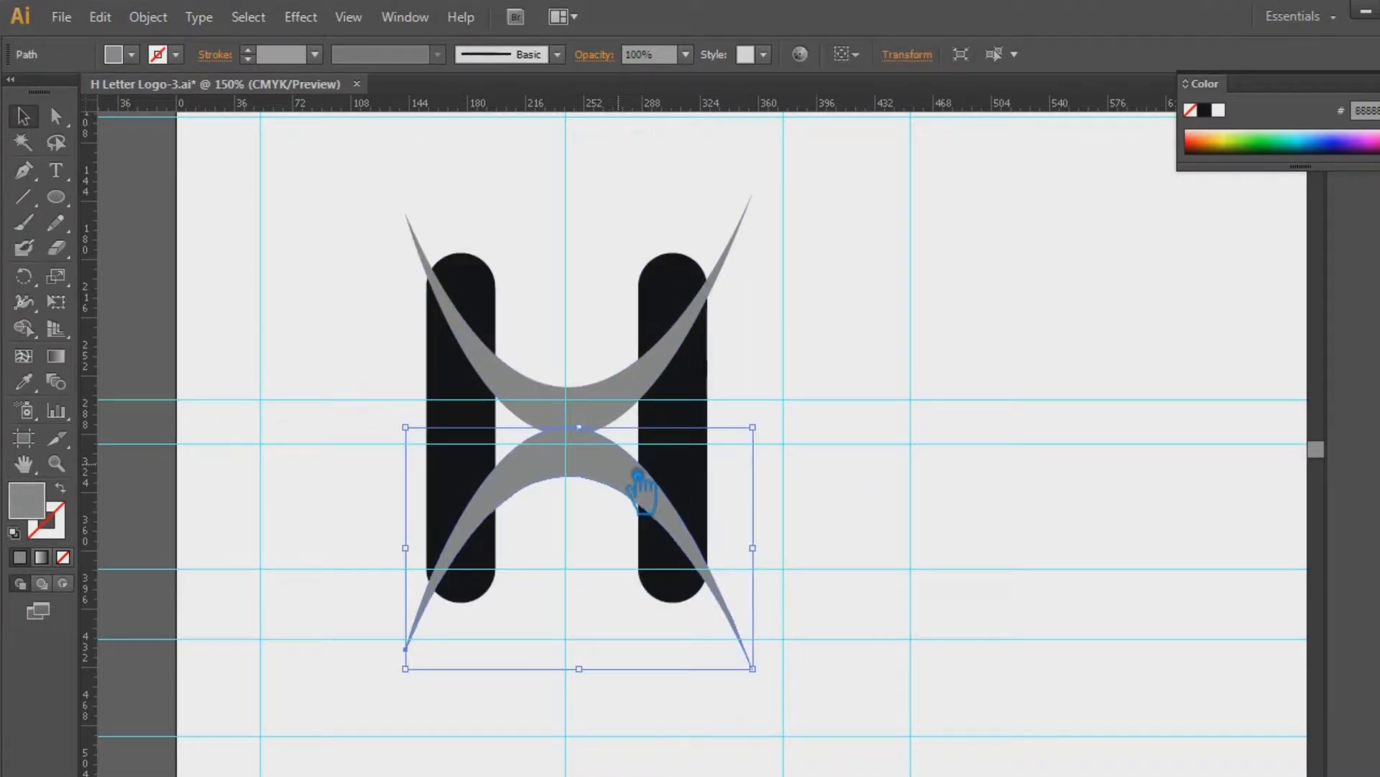
{"action": "key", "text": "ctrl+shift+b"}
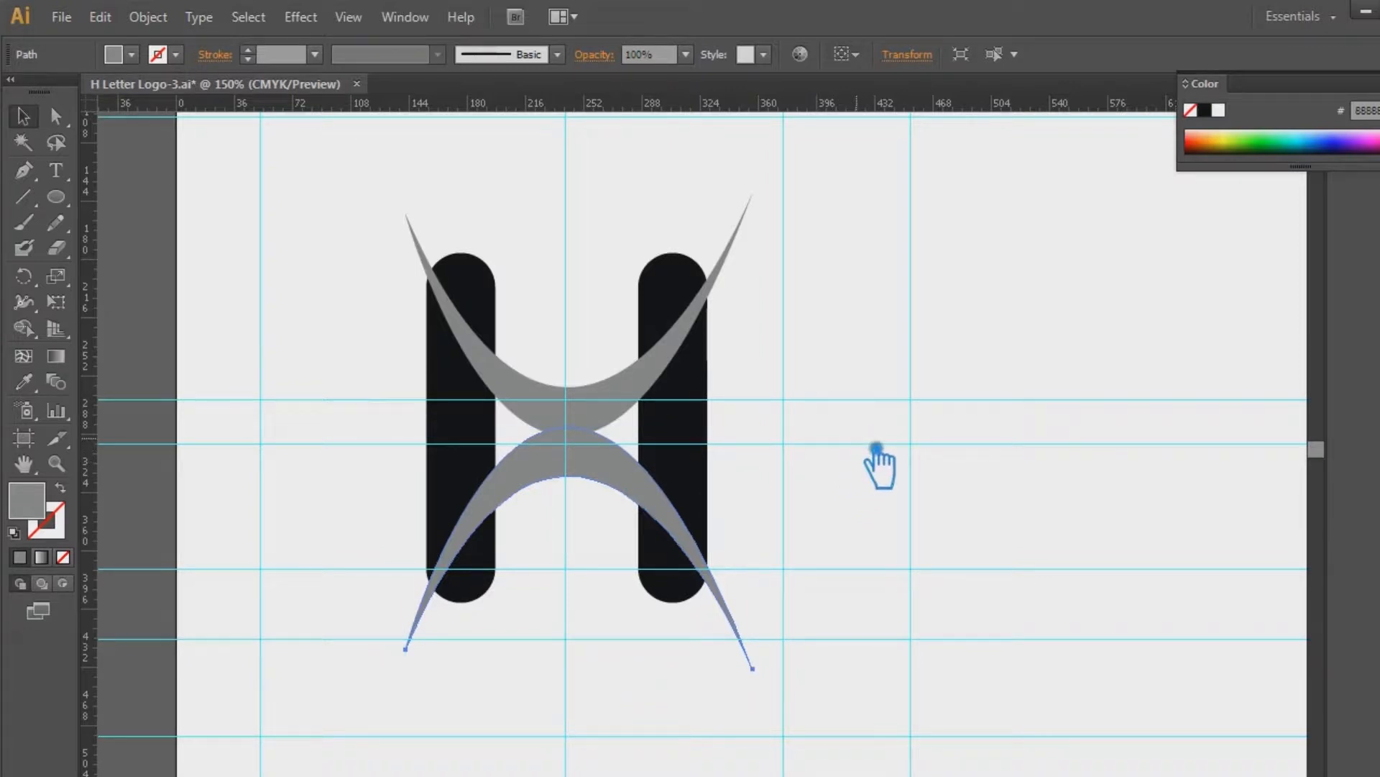
{"action": "key", "text": "ctrl+shift+b"}
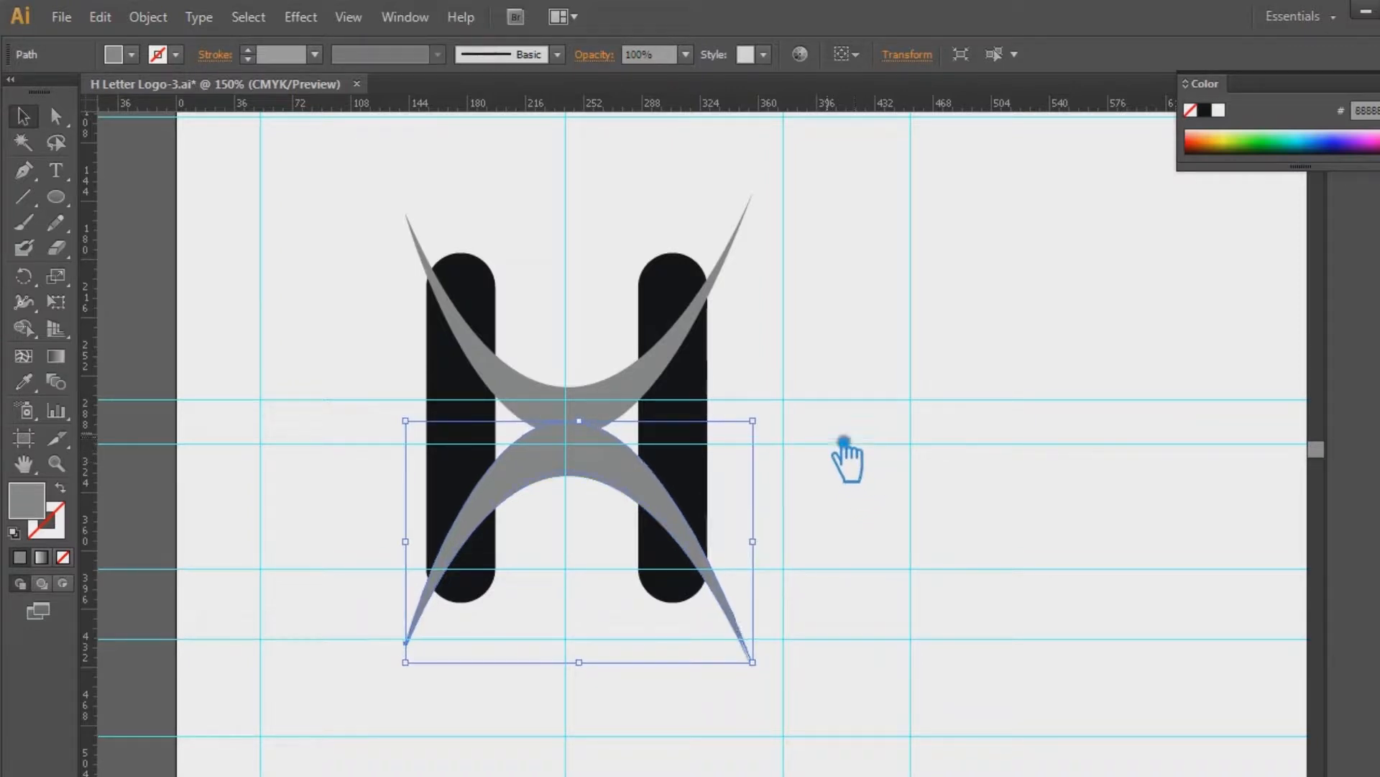
{"action": "left_click", "coordinate": [707, 403], "text": "shift"}
{"action": "left_click", "coordinate": [474, 420], "text": "shift"}
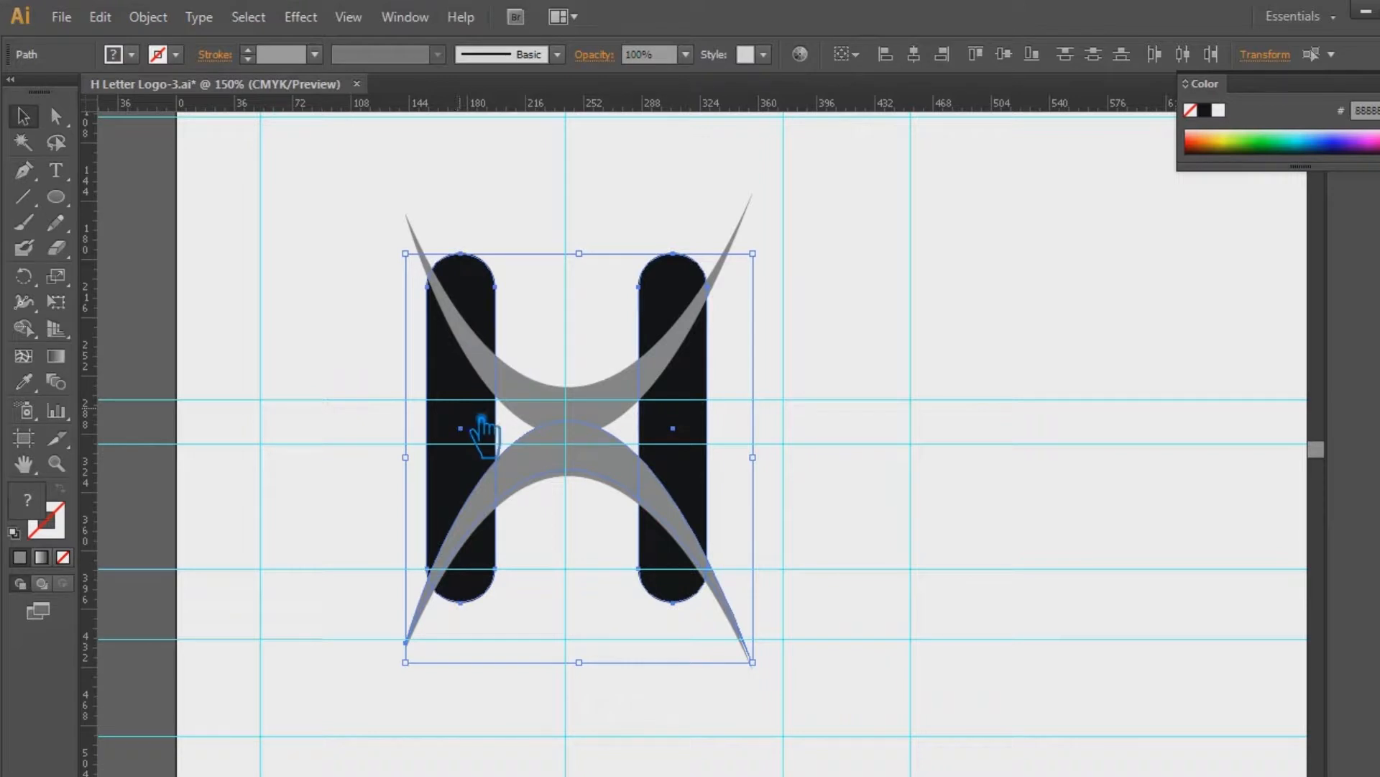
{"action": "left_click", "coordinate": [620, 429]}
{"action": "left_click", "coordinate": [594, 422]}
{"action": "left_click", "coordinate": [617, 476]}
{"action": "left_click_drag", "start_coordinate": [617, 476], "coordinate": [628, 463]}
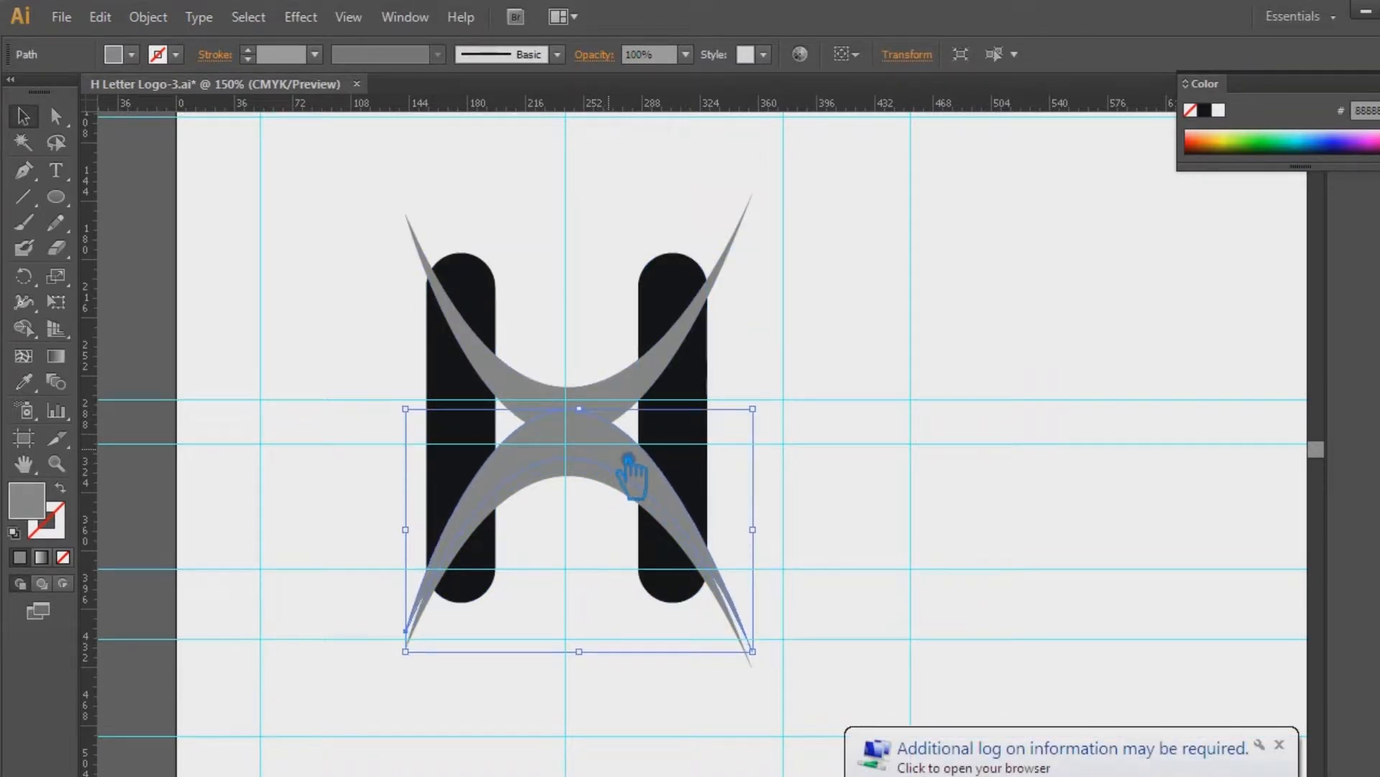
- Add both black bars to the selection with the shifted crescent copy and display the Pathfinder options
{"action": "left_click", "coordinate": [709, 395], "text": "shift"}
{"action": "left_click", "coordinate": [480, 402], "text": "shift"}
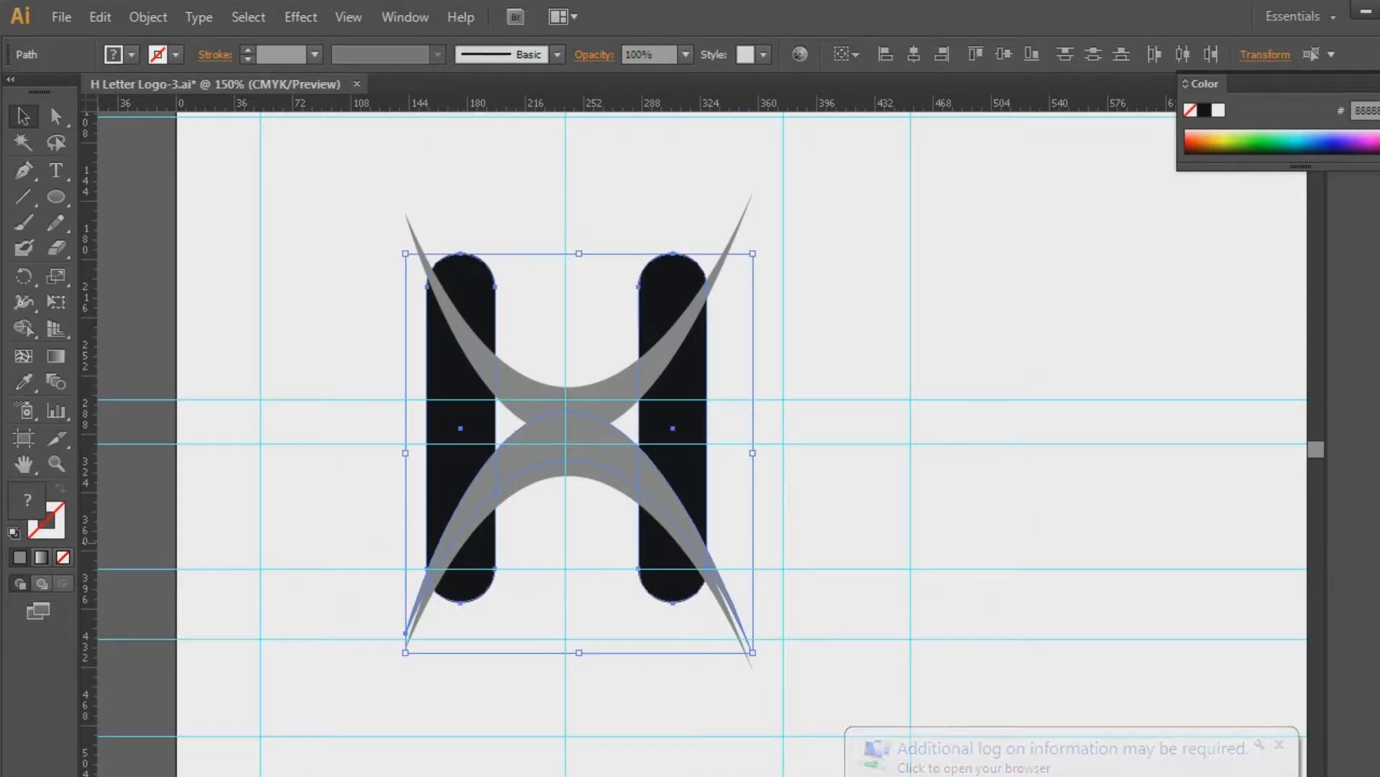
{"action": "key", "text": "ctrl+shift+F9"}
{"action": "left_click", "coordinate": [1231, 547]}
{"action": "key", "text": "ctrl+z"}
{"action": "left_click", "coordinate": [1192, 547]}
{"action": "key", "text": "ctrl+z"}
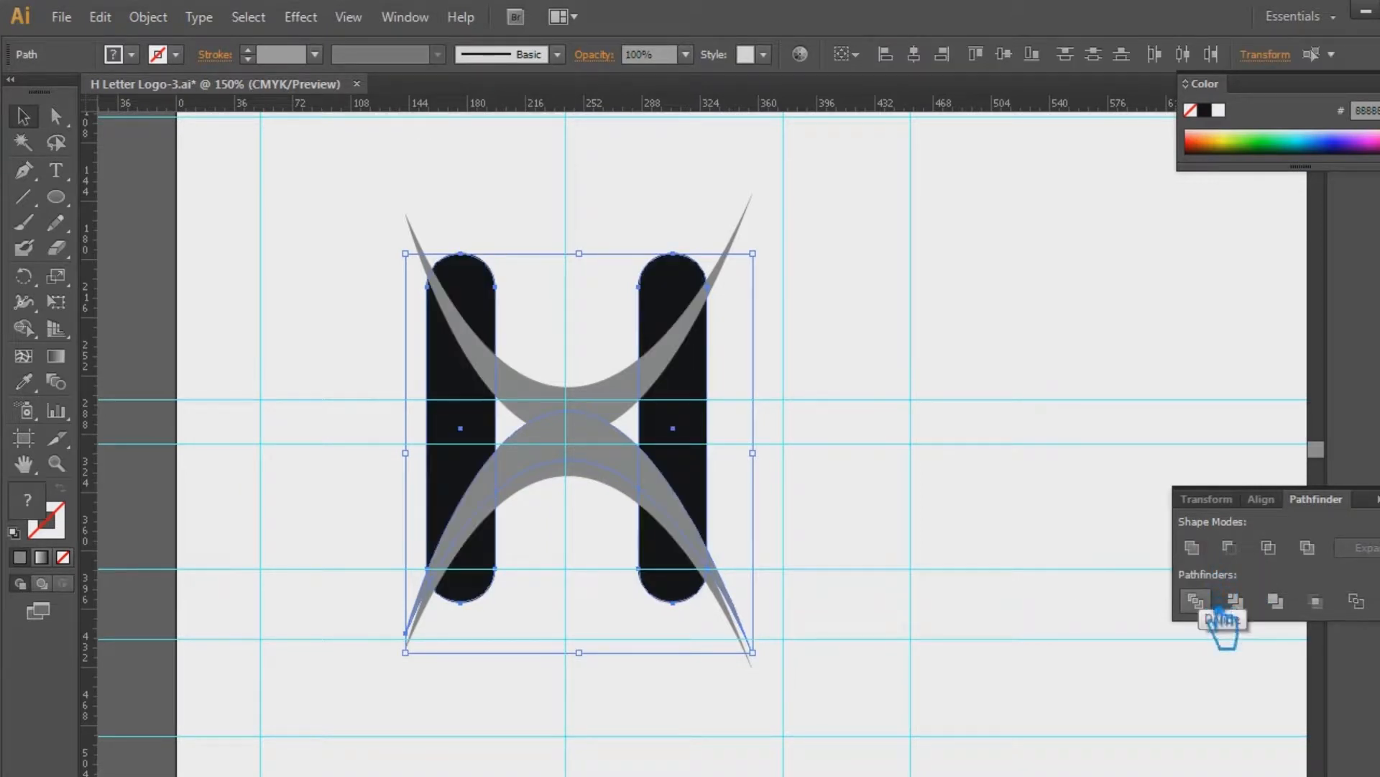
- Apply Pathfinder Divide to the two bars and the shifted crescent copy
{"action": "left_click", "coordinate": [1195, 601]}
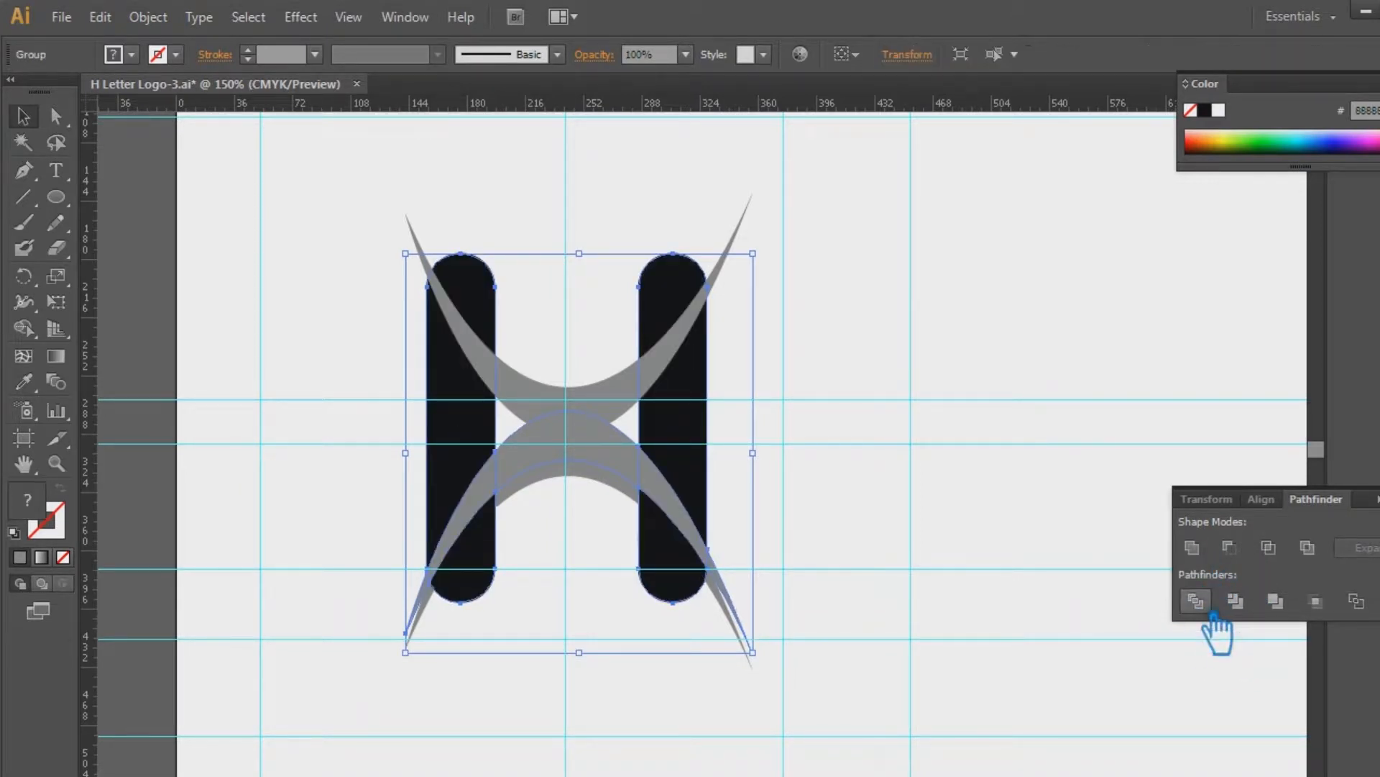
{"action": "key", "text": "ctrl+shift+F9"}
{"action": "left_click", "coordinate": [530, 493]}
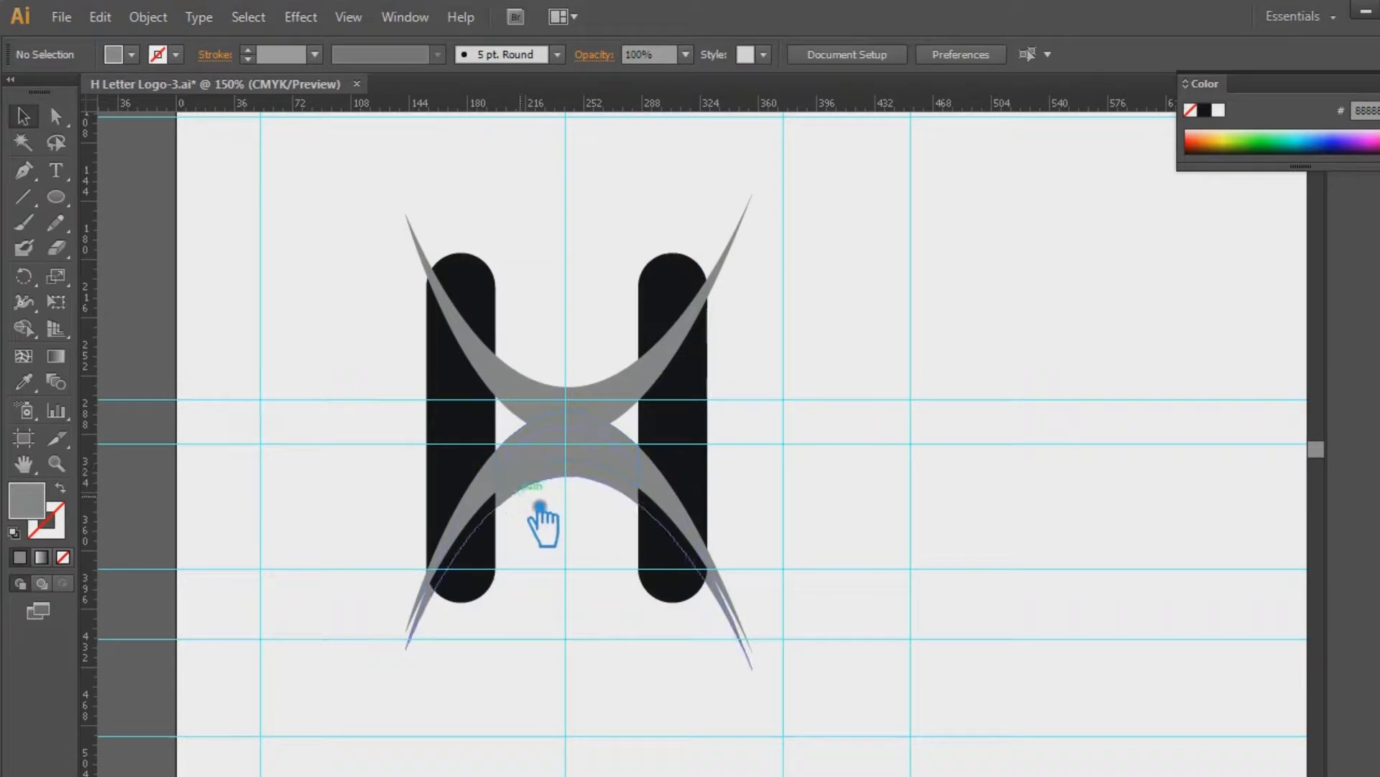
{"action": "left_click", "coordinate": [541, 505]}
{"action": "right_click", "coordinate": [540, 507]}
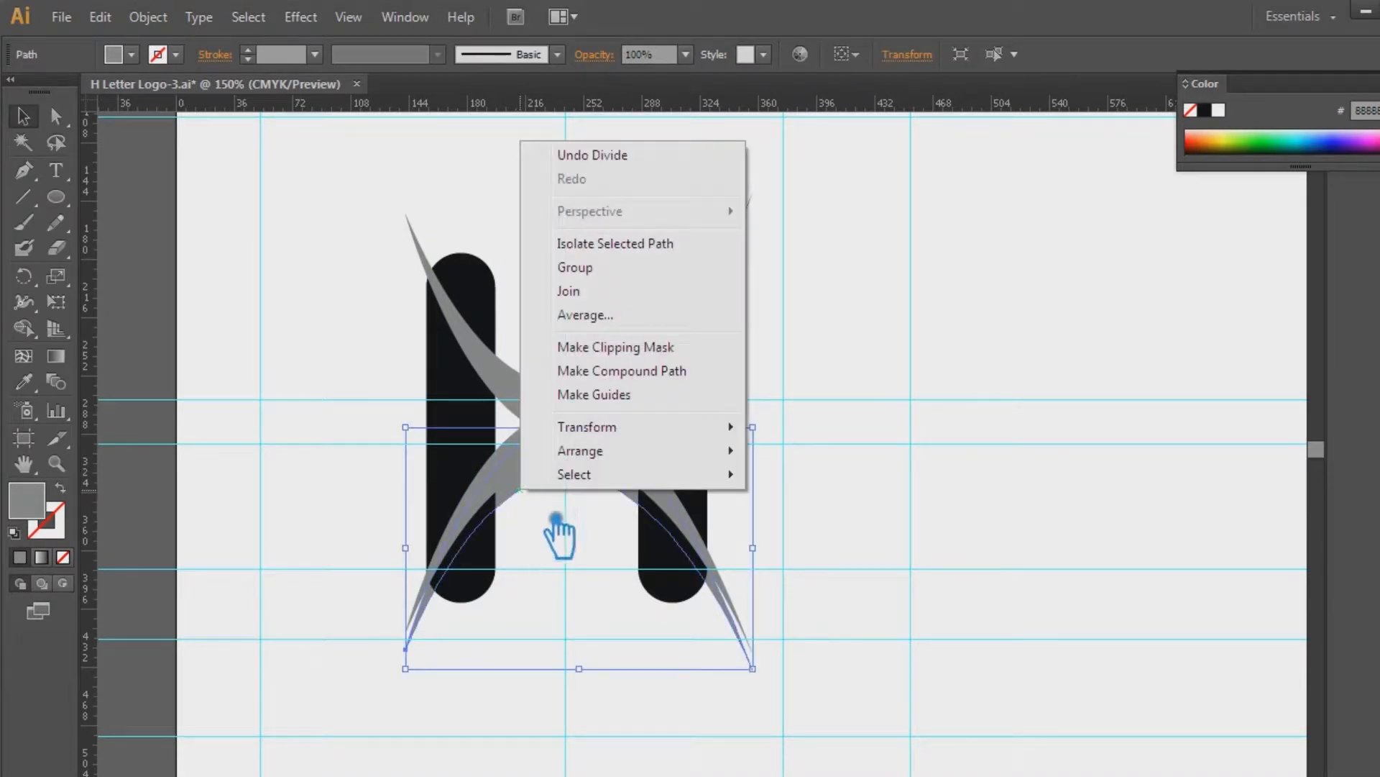
{"action": "left_click", "coordinate": [813, 440]}
{"action": "left_click", "coordinate": [546, 460]}
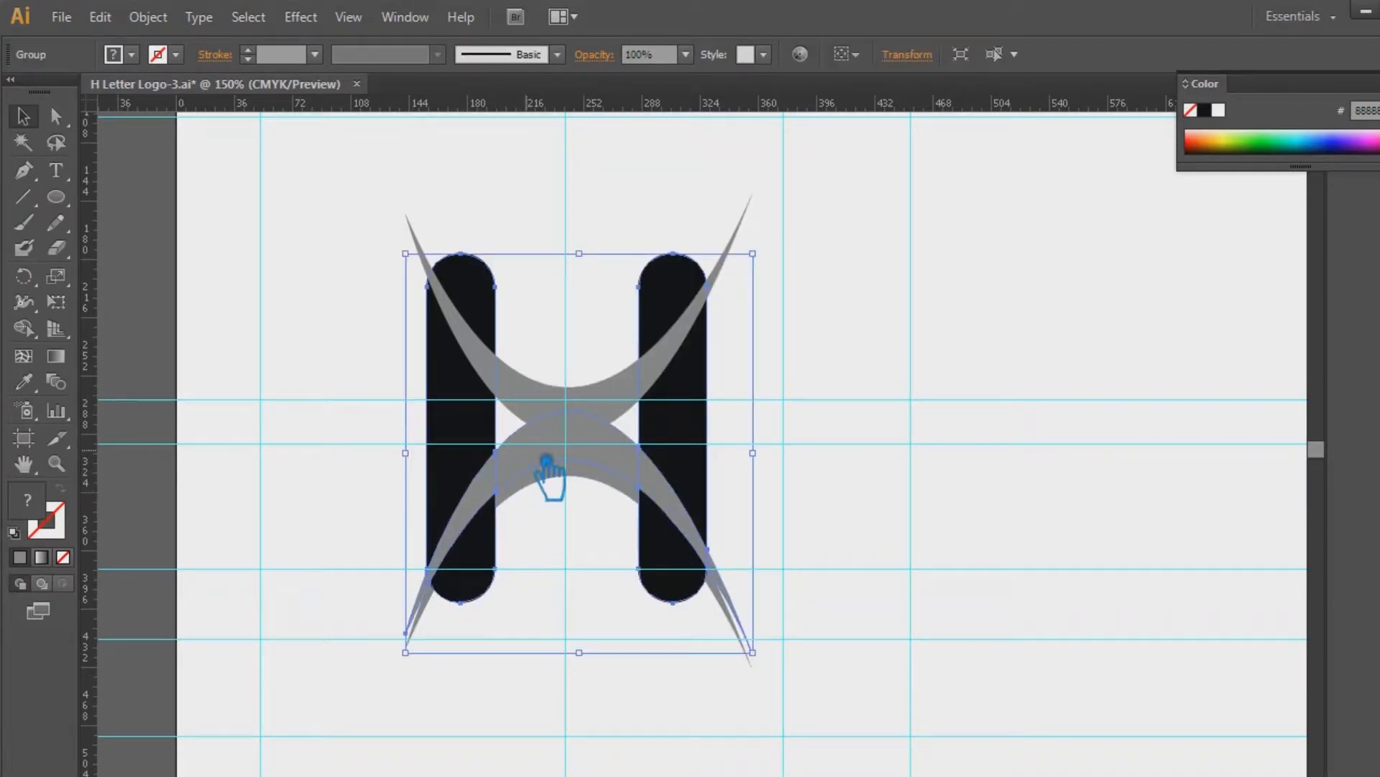
{"action": "key", "text": "Delete"}
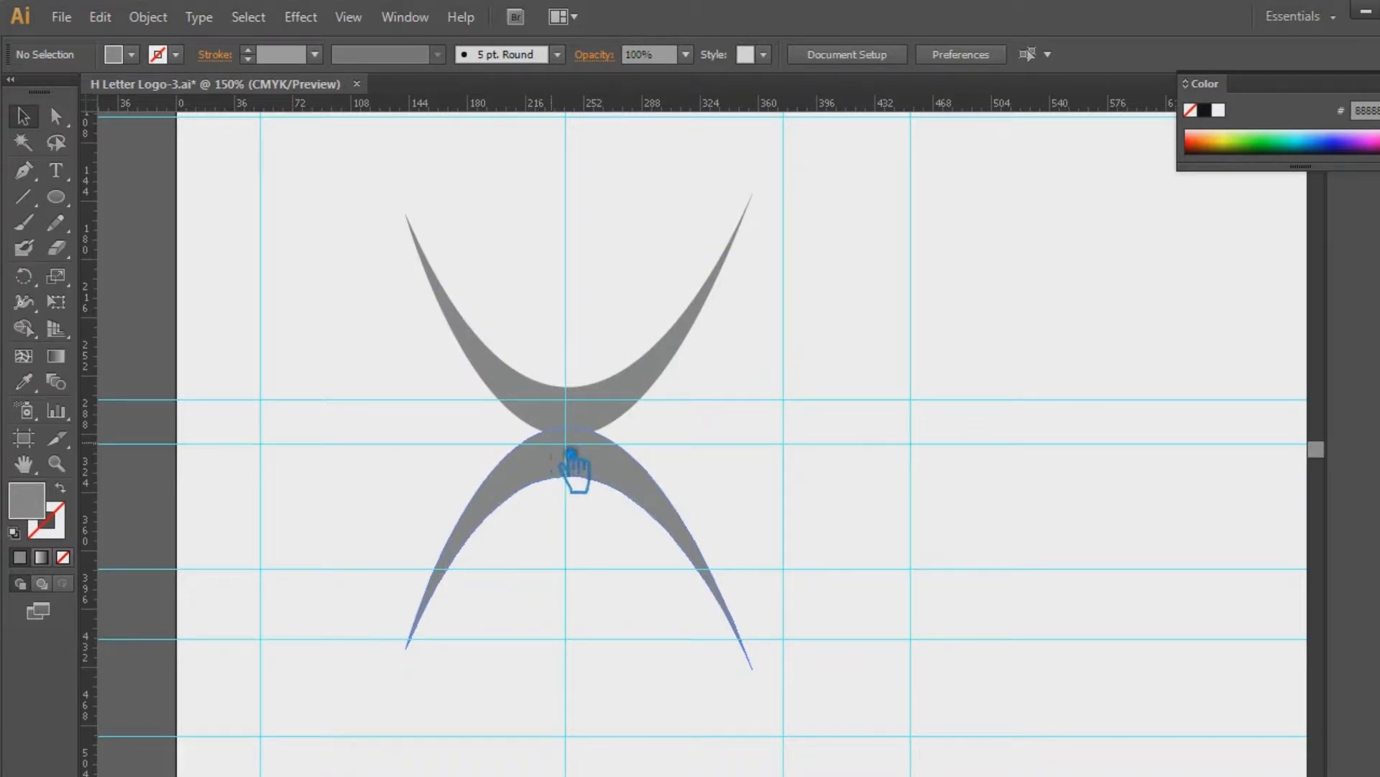
{"action": "key", "text": "ctrl+z"}
- Ungroup the divided shapes and delete the shifted crescent copy's pieces over the two bars and beyond their outer edges
{"action": "right_click", "coordinate": [568, 455]}
{"action": "left_click", "coordinate": [616, 567]}
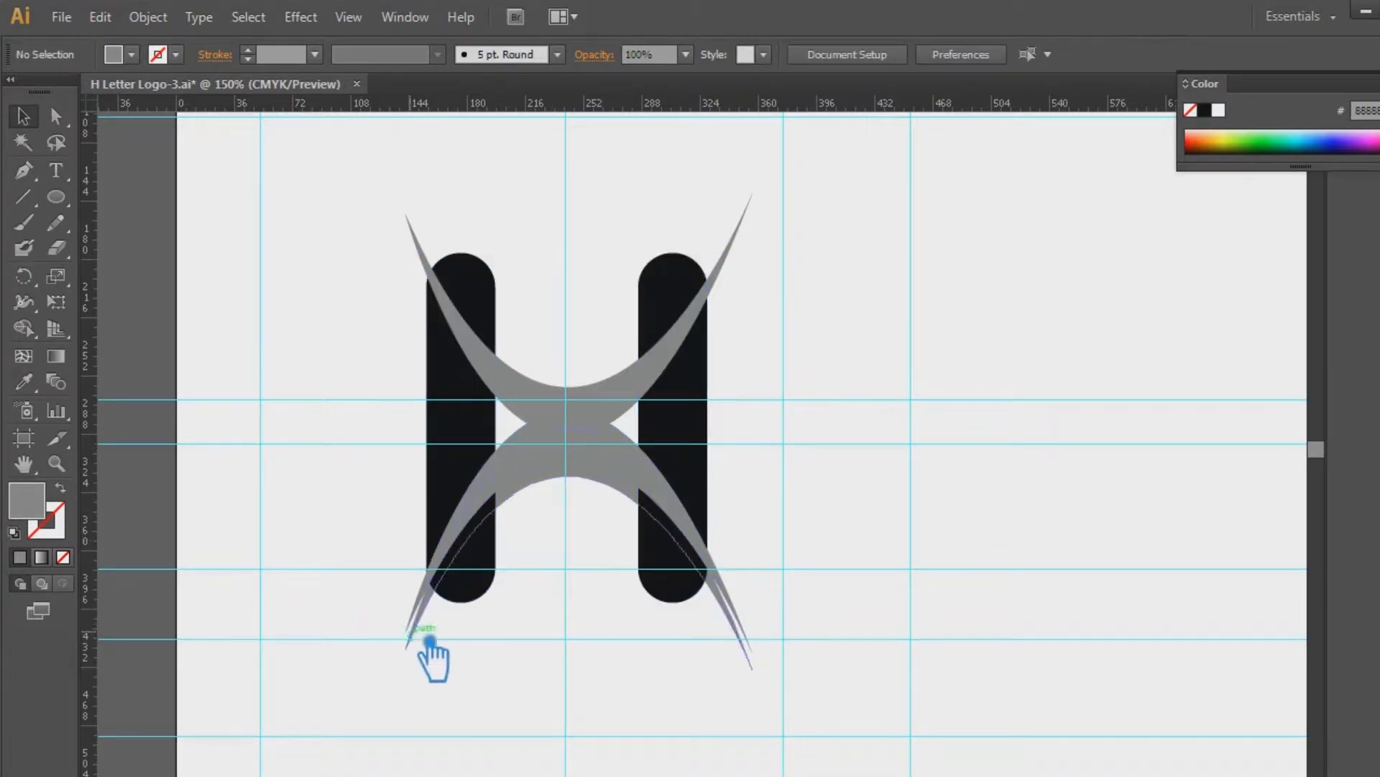
{"action": "left_click", "coordinate": [429, 631]}
{"action": "left_click", "coordinate": [557, 642]}
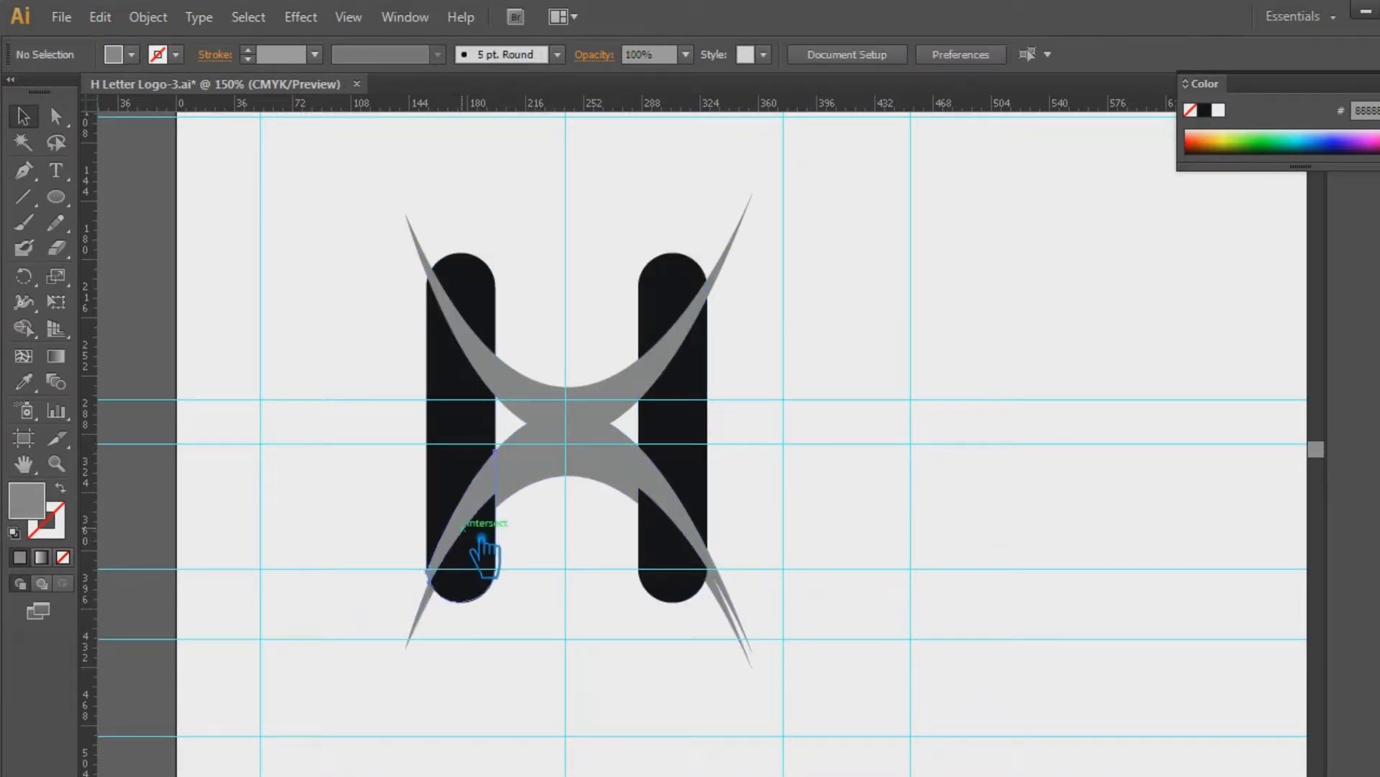
{"action": "left_click", "coordinate": [678, 477]}
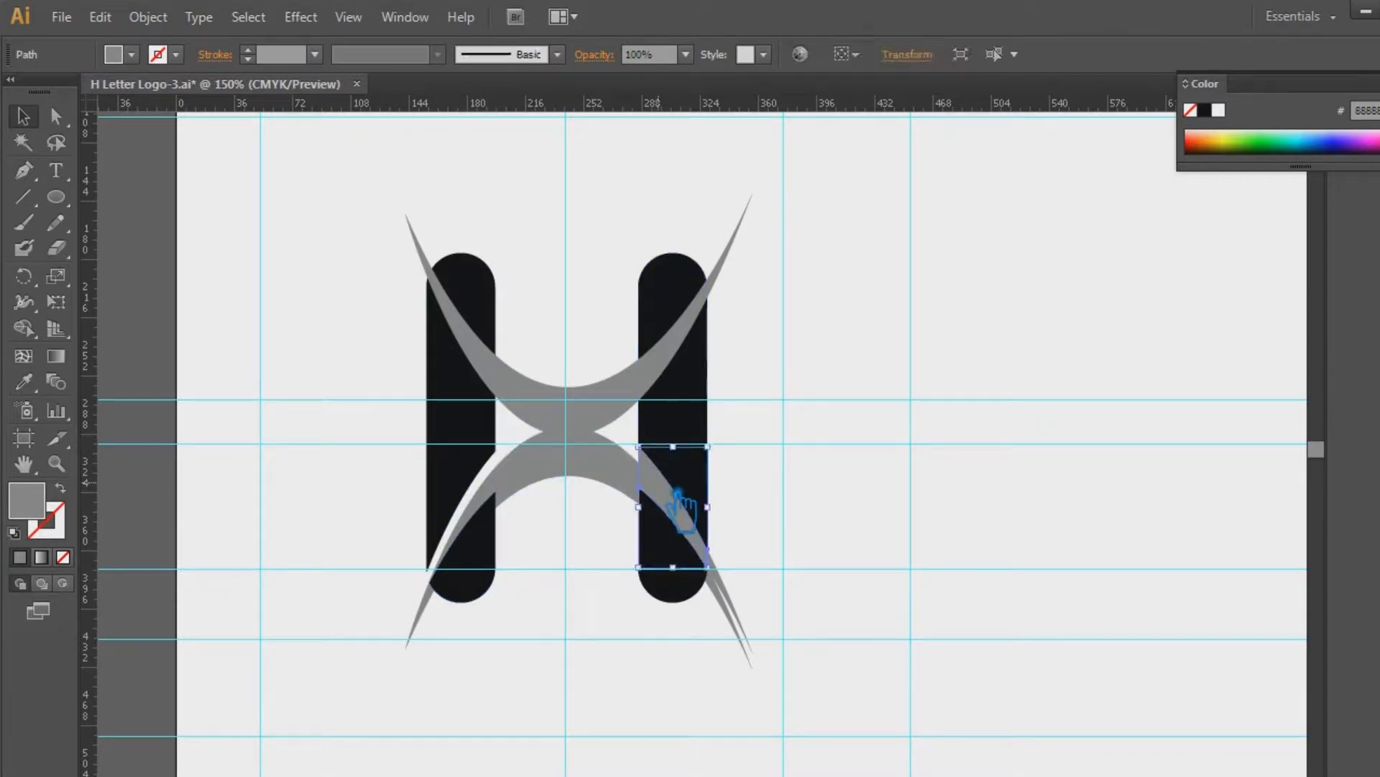
{"action": "left_click", "coordinate": [740, 564]}
{"action": "left_click", "coordinate": [746, 598]}
{"action": "left_click", "coordinate": [807, 587]}
- Bring the lower crescent to the front and place a copy of it shifted slightly downward
{"action": "left_click", "coordinate": [582, 489]}
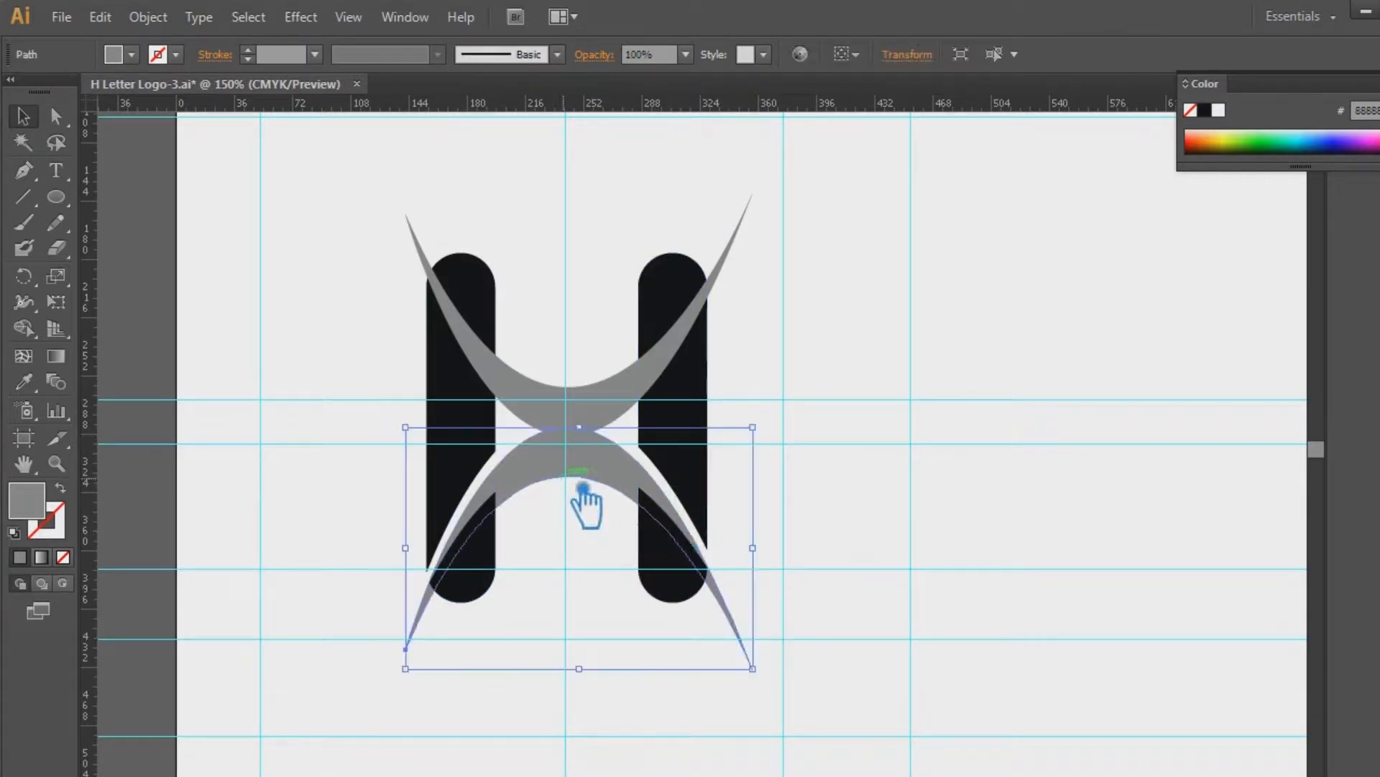
{"action": "key", "text": "ctrl+shift+]"}
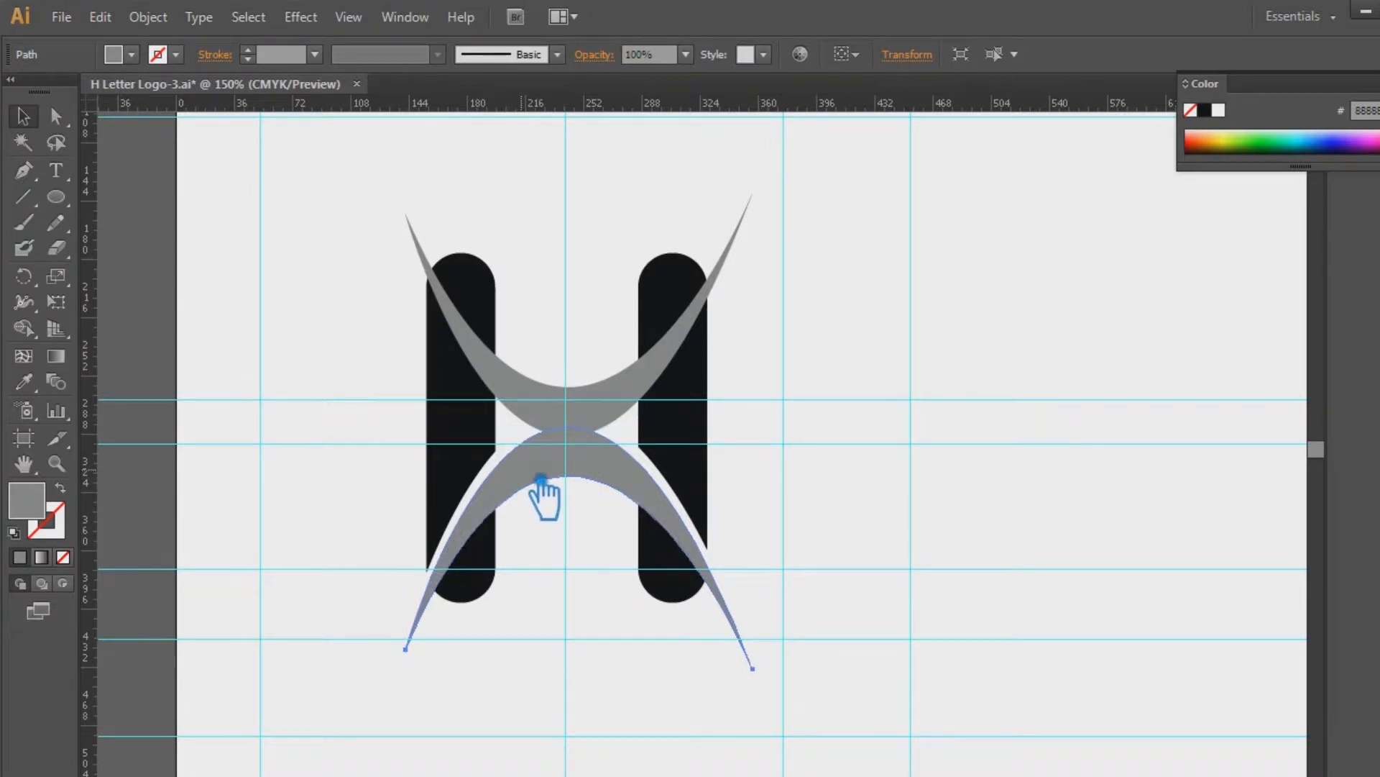
{"action": "left_click_drag", "start_coordinate": [576, 472], "coordinate": [579, 480]}
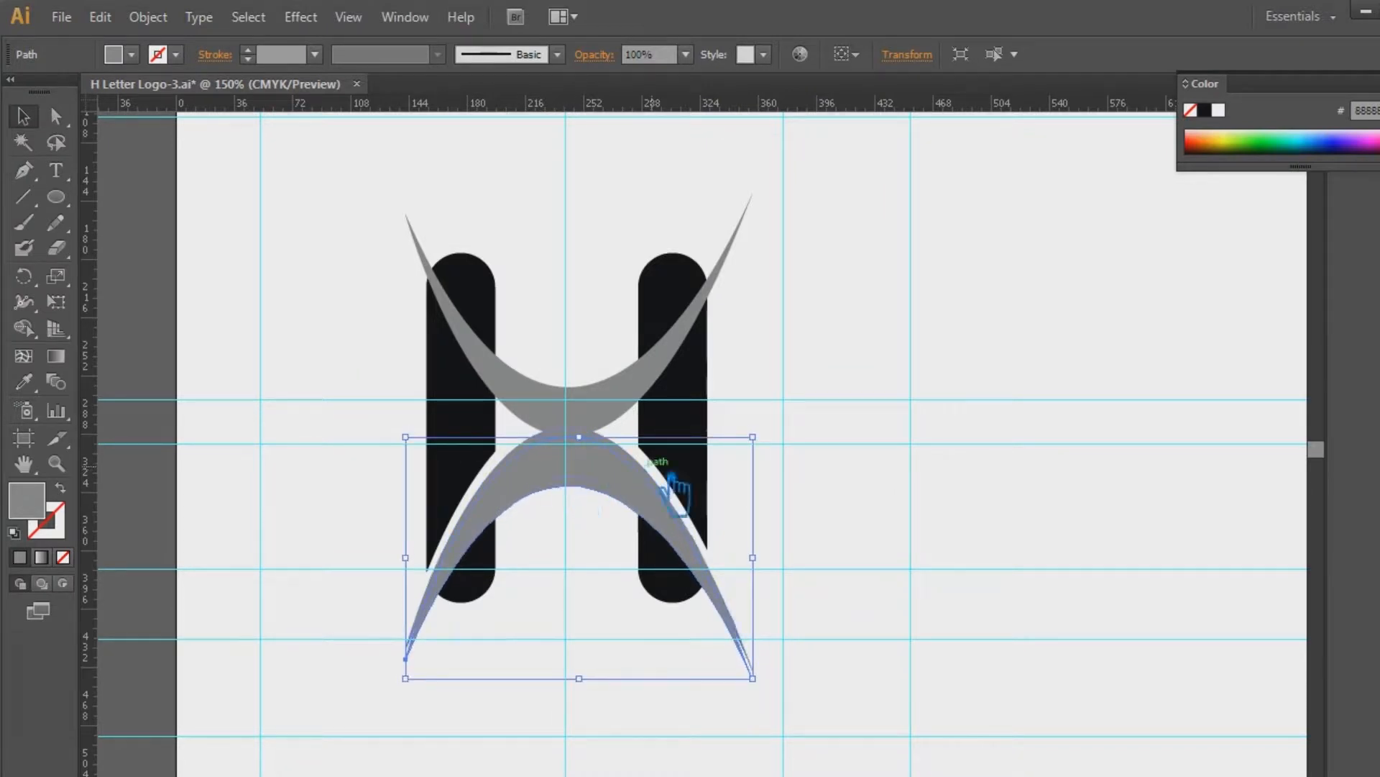
- Select the lower ends of both black bars with the lowered crescent copy and apply Pathfinder Divide
{"action": "left_click", "coordinate": [705, 402], "text": "shift"}
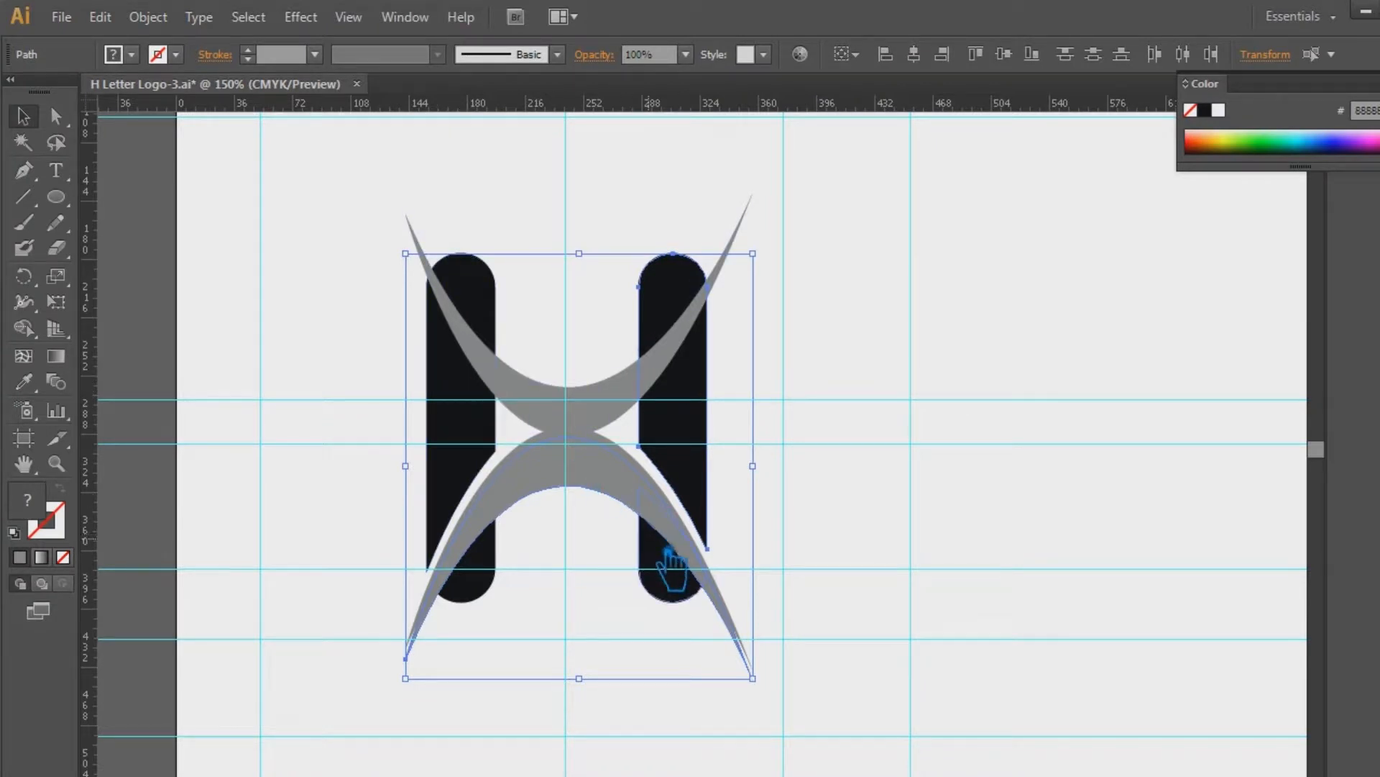
{"action": "left_click", "coordinate": [673, 579]}
{"action": "left_click", "coordinate": [542, 483], "text": "shift"}
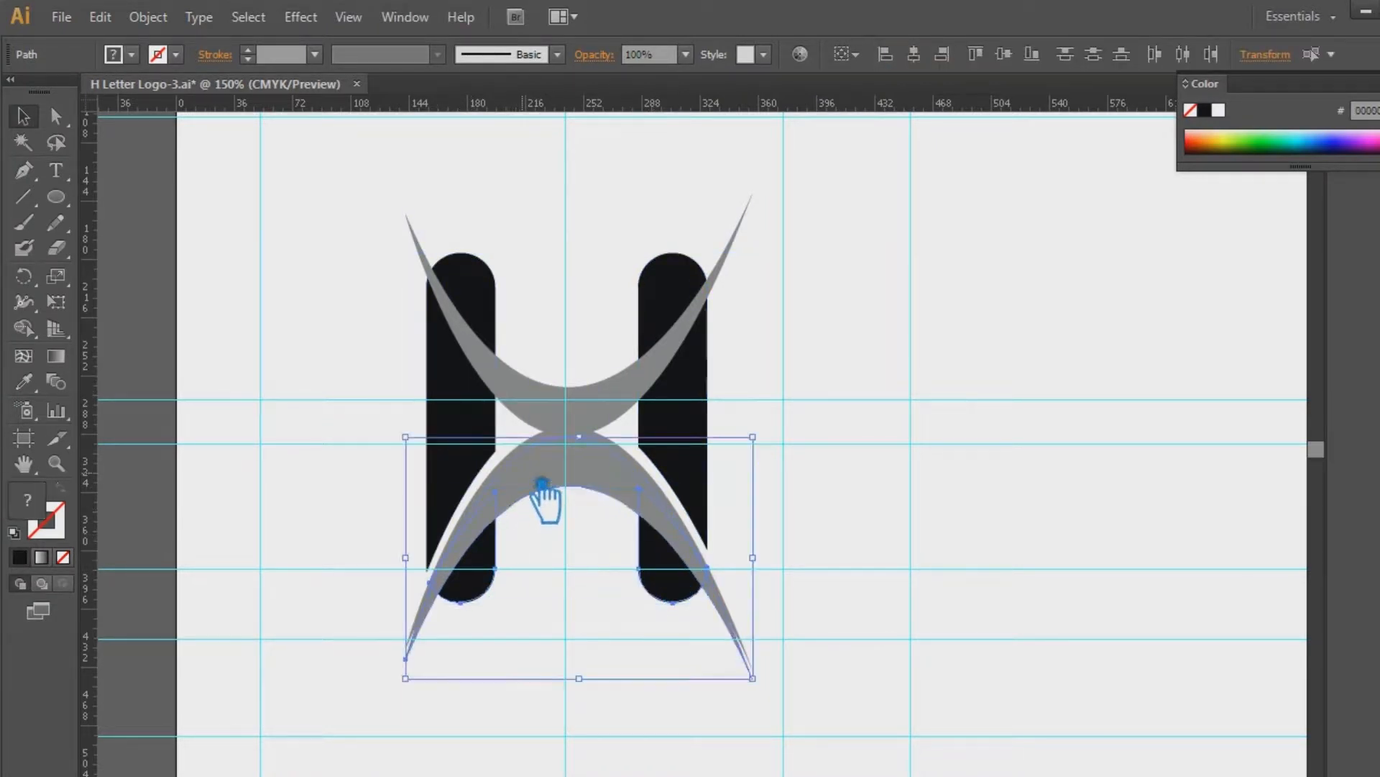
{"action": "key", "text": "ctrl+shift+F9"}
{"action": "left_click", "coordinate": [1202, 604]}
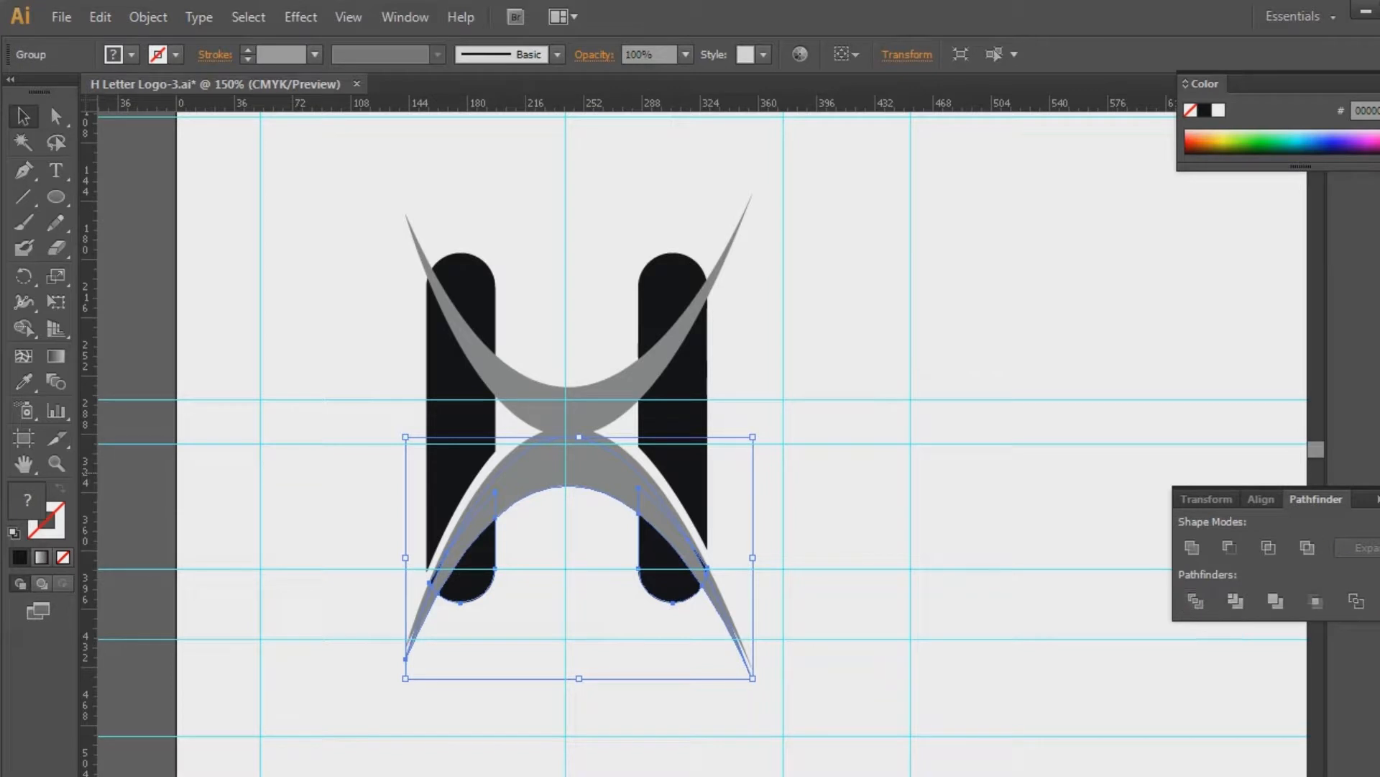
{"action": "key", "text": "ctrl+shift+F9"}
- Ungroup the divided shapes and try to remove the crescent copy's centre piece and its leftover pieces around the left bar
{"action": "right_click", "coordinate": [579, 478]}
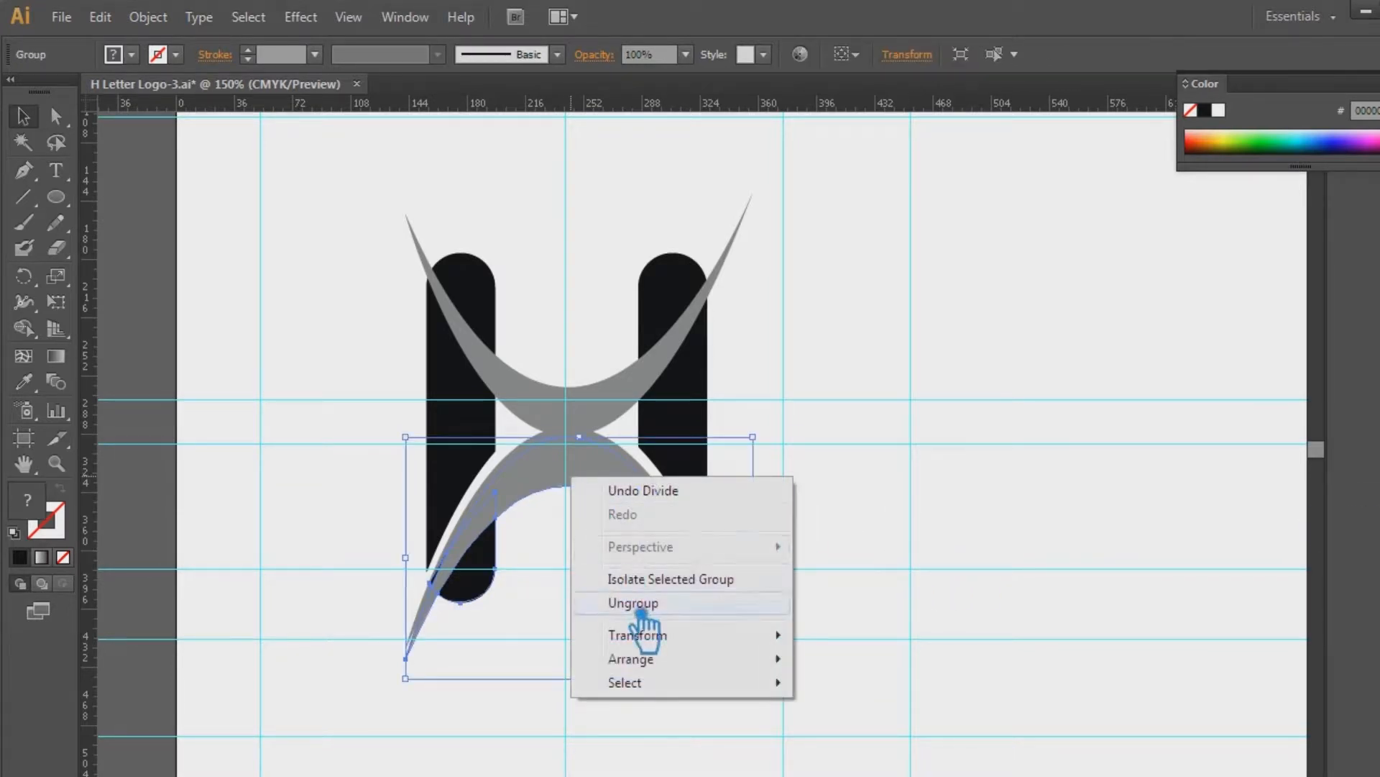
{"action": "left_click", "coordinate": [633, 602]}
{"action": "left_click", "coordinate": [771, 559]}
{"action": "left_click", "coordinate": [524, 512]}
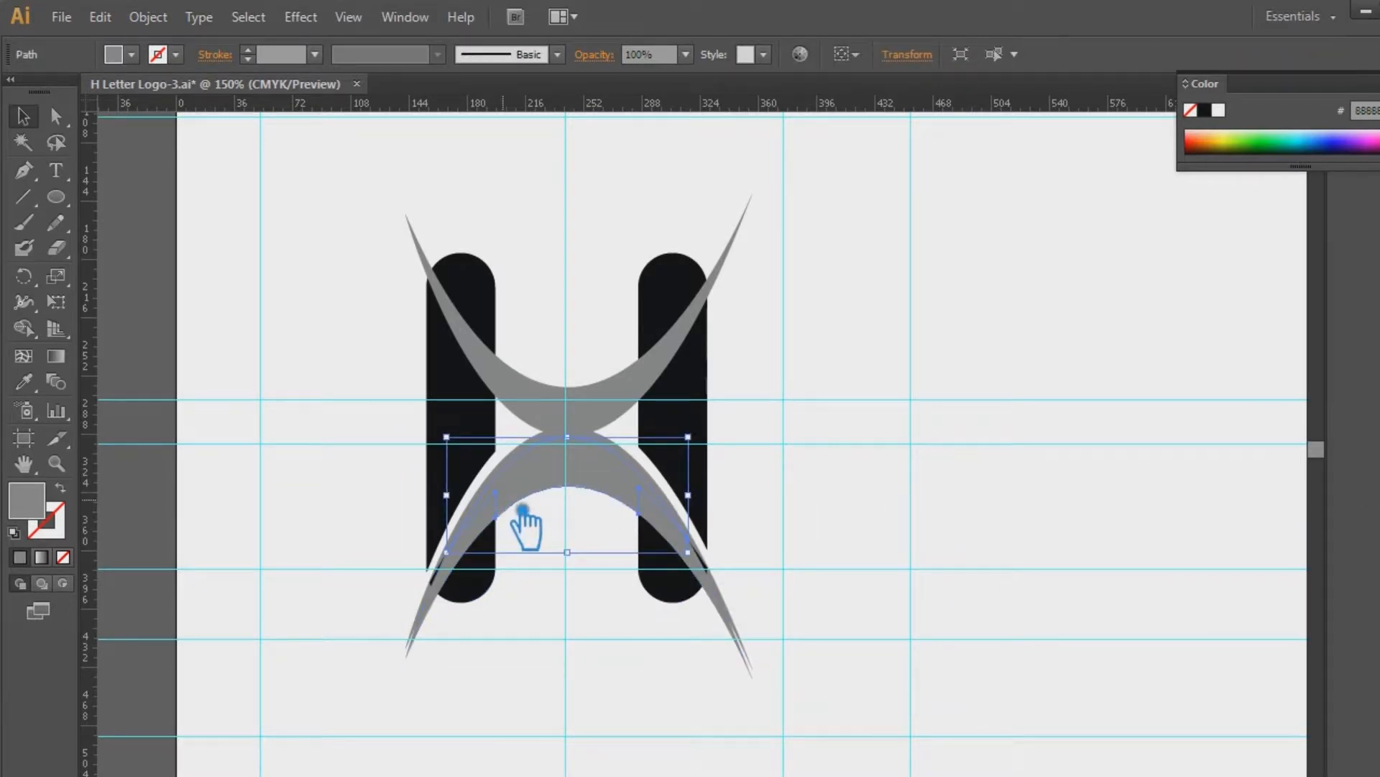
{"action": "key", "text": "Delete"}
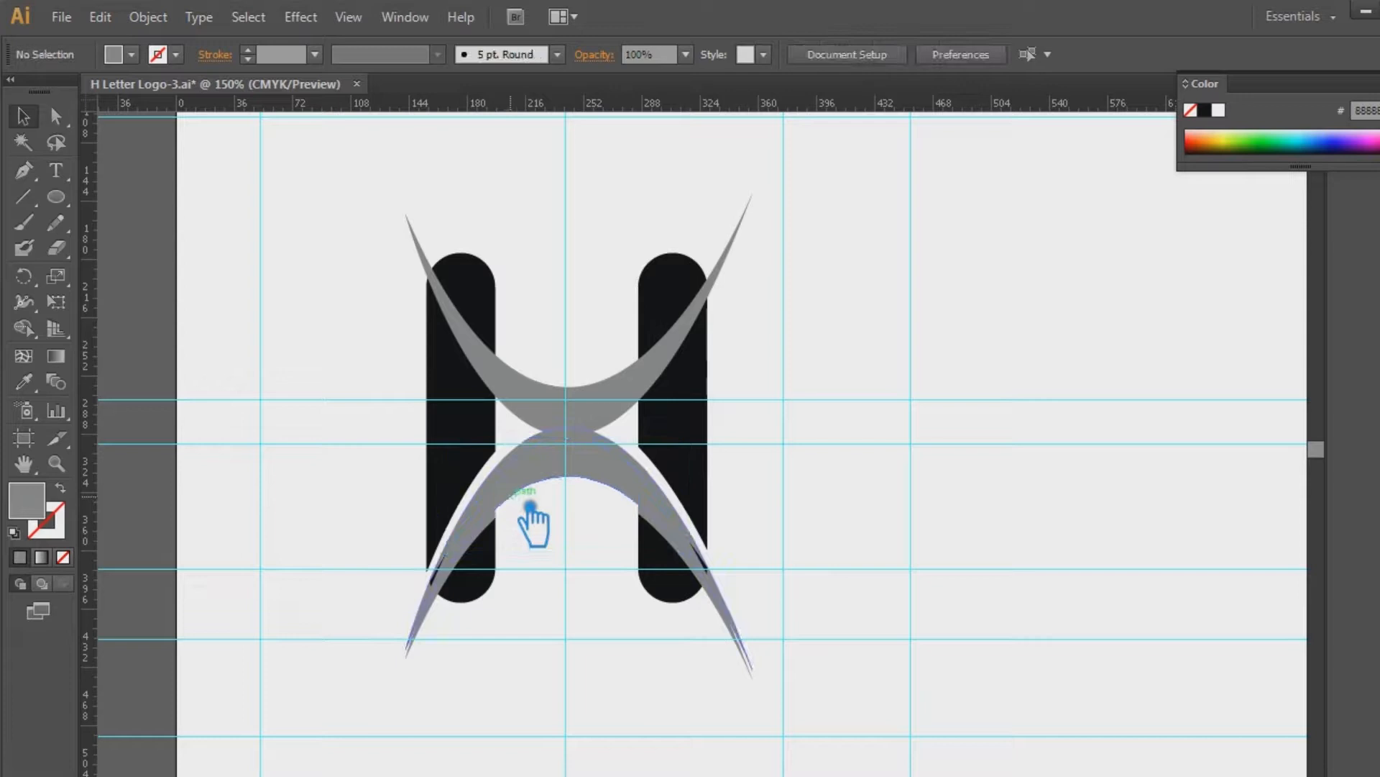
{"action": "left_click", "coordinate": [430, 627]}
{"action": "left_click", "coordinate": [471, 647]}
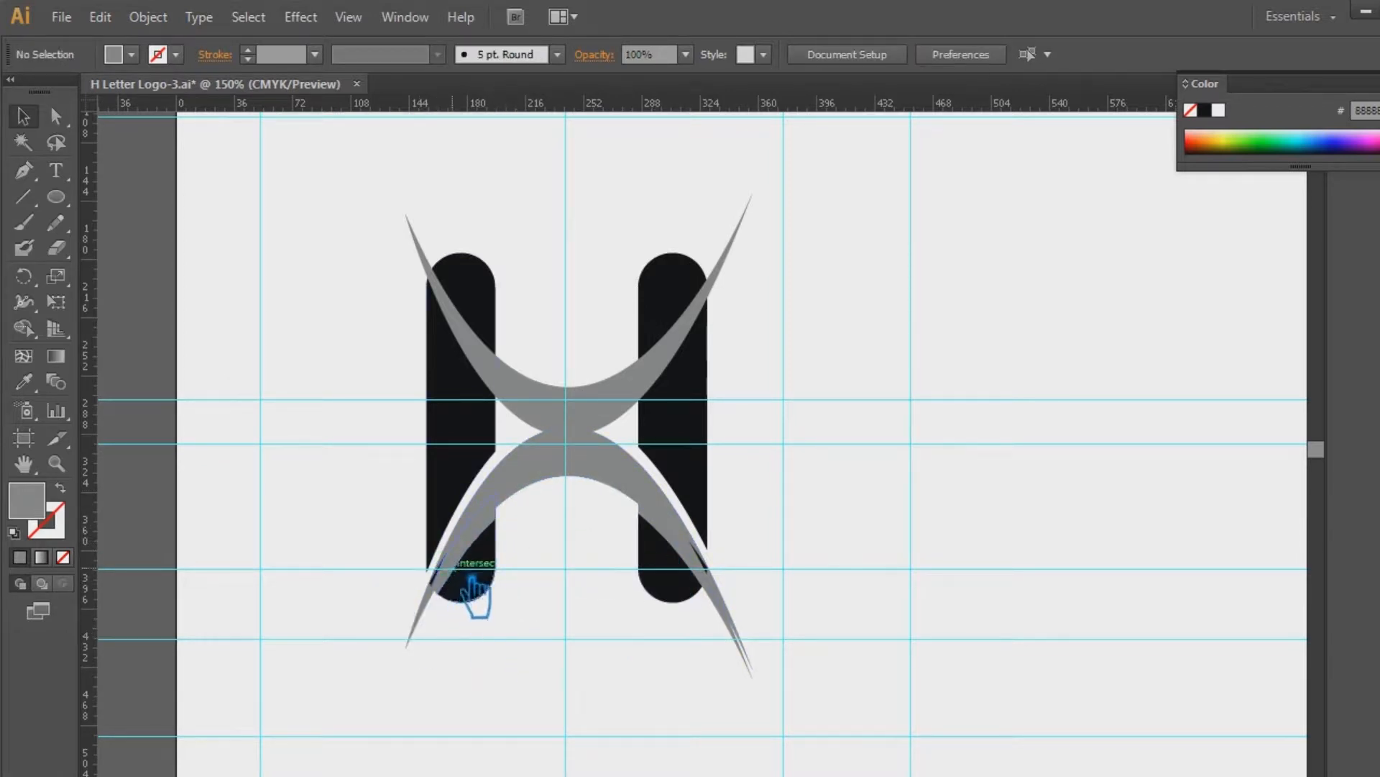
{"action": "left_click", "coordinate": [453, 563]}
{"action": "key", "text": "Delete"}
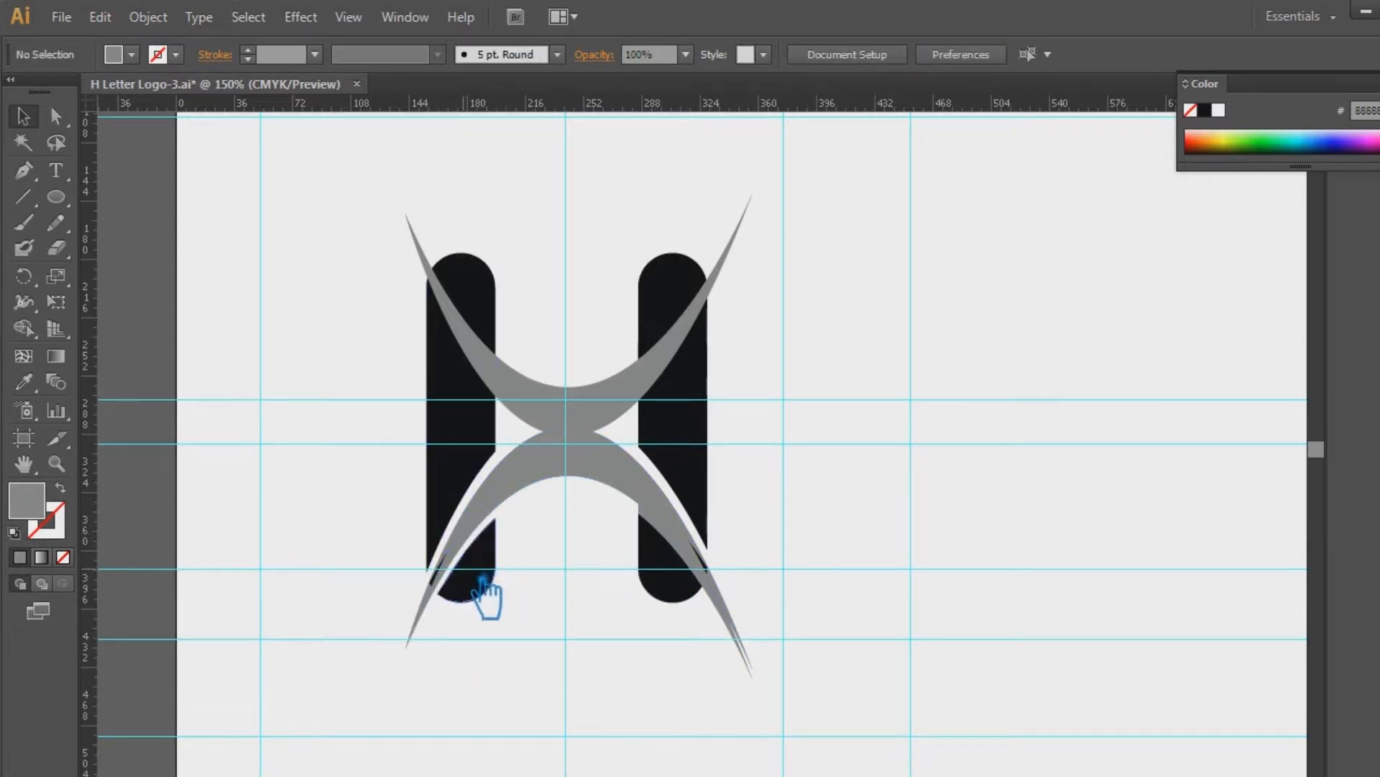
{"action": "left_click", "coordinate": [502, 564]}
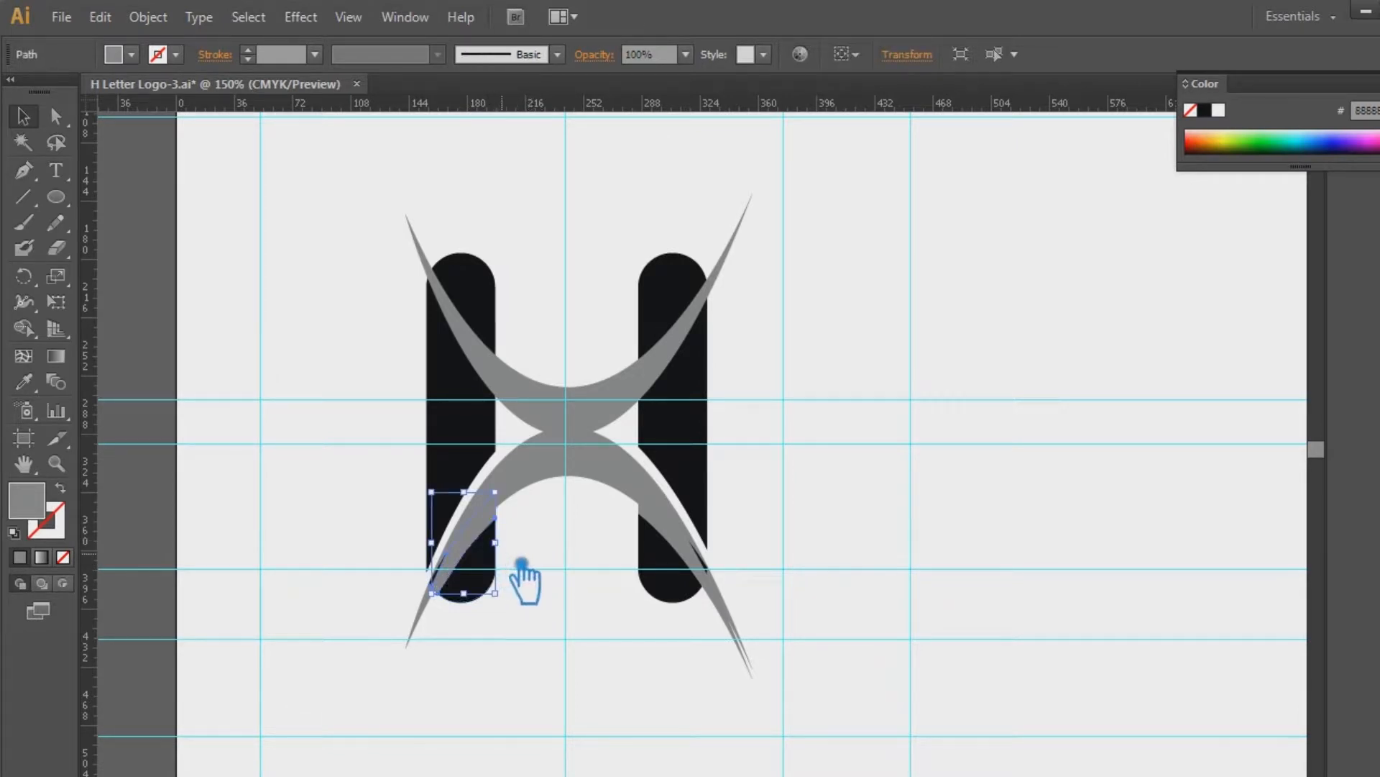
- Undo the piece deletions, the ungrouping and the Divide on the lower bar ends and crescent copy
{"action": "key", "text": "ctrl+z"}
{"action": "key", "text": "ctrl+z"}
{"action": "key", "text": "ctrl+z"}
{"action": "key", "text": "ctrl+z"}
{"action": "key", "text": "ctrl+z"}
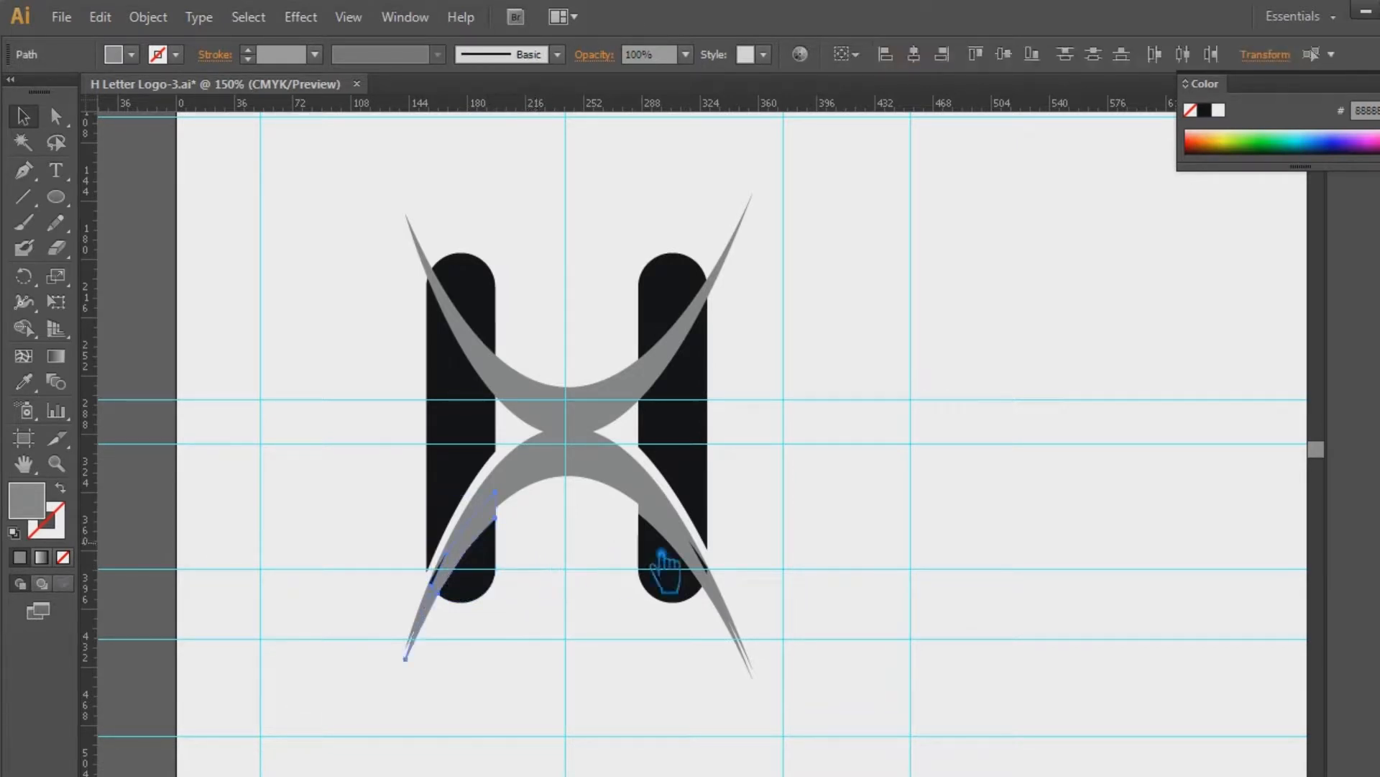
{"action": "key", "text": "ctrl+z"}
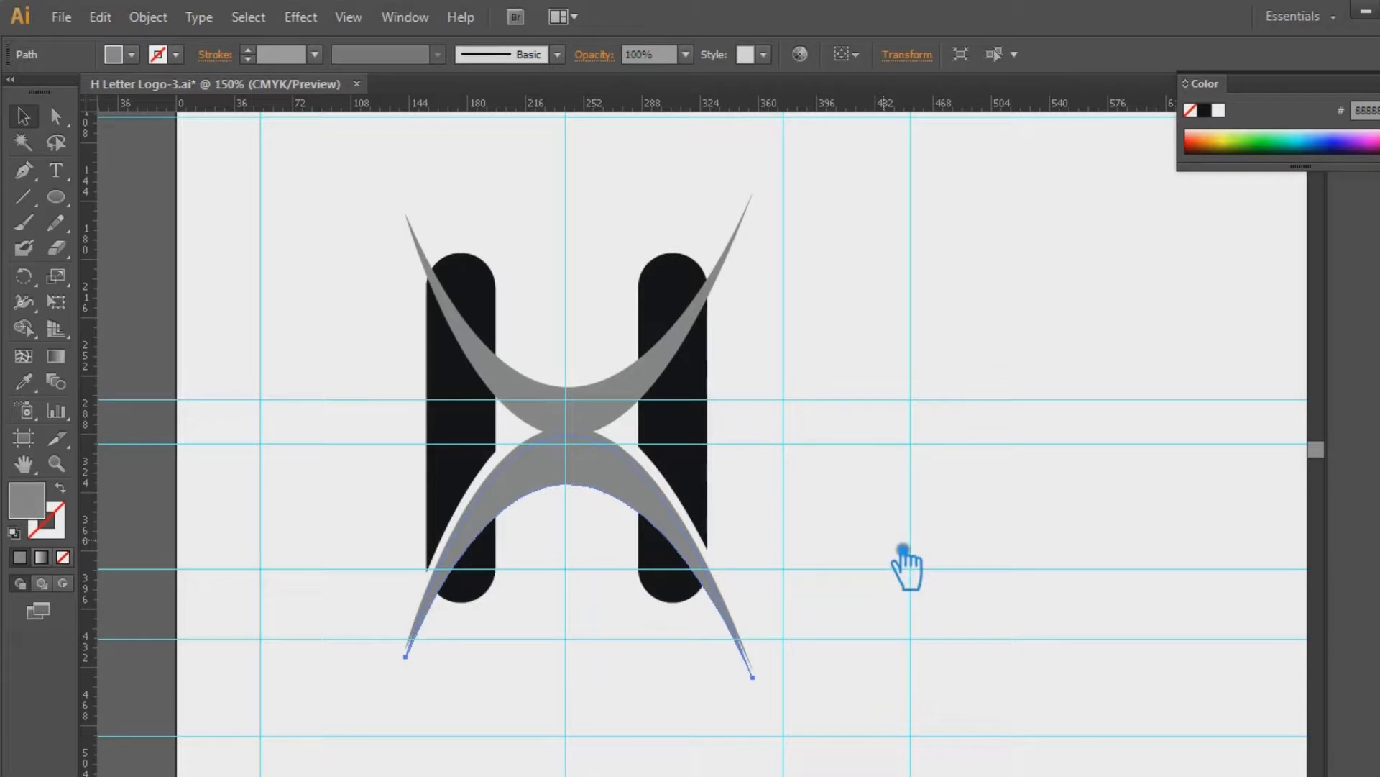
- Nudge the lowered crescent copy upward so it sits only slightly below the original lower crescent
{"action": "key", "text": "Up"}
{"action": "key", "text": "Up"}
{"action": "key", "text": "Up"}
{"action": "key", "text": "Up"}
{"action": "key", "text": "Up"}
{"action": "key", "text": "Up"}
{"action": "key", "text": "Up"}
{"action": "key", "text": "Up"}
{"action": "key", "text": "Up"}
{"action": "key", "text": "Up"}
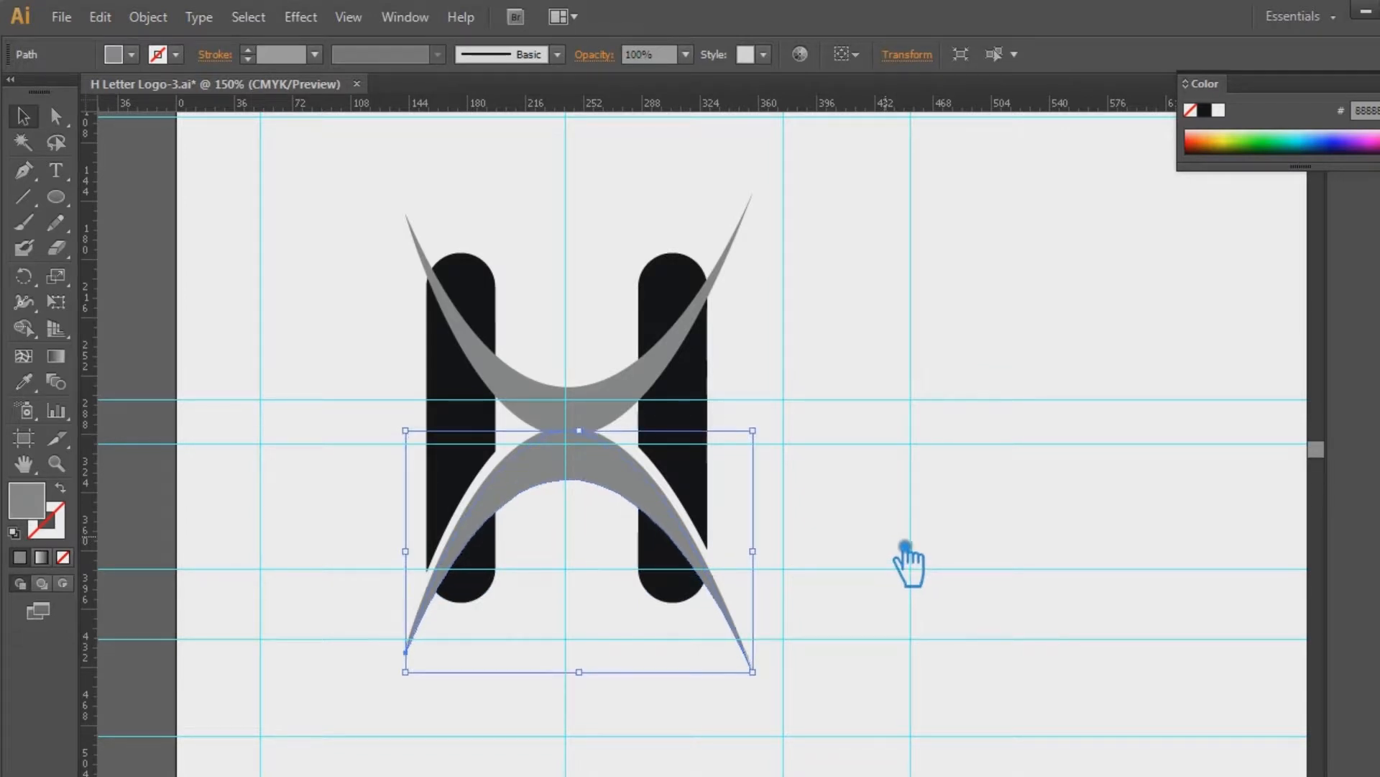
{"action": "key", "text": "Down"}
{"action": "key", "text": "Down"}
{"action": "key", "text": "Down"}
{"action": "key", "text": "Down"}
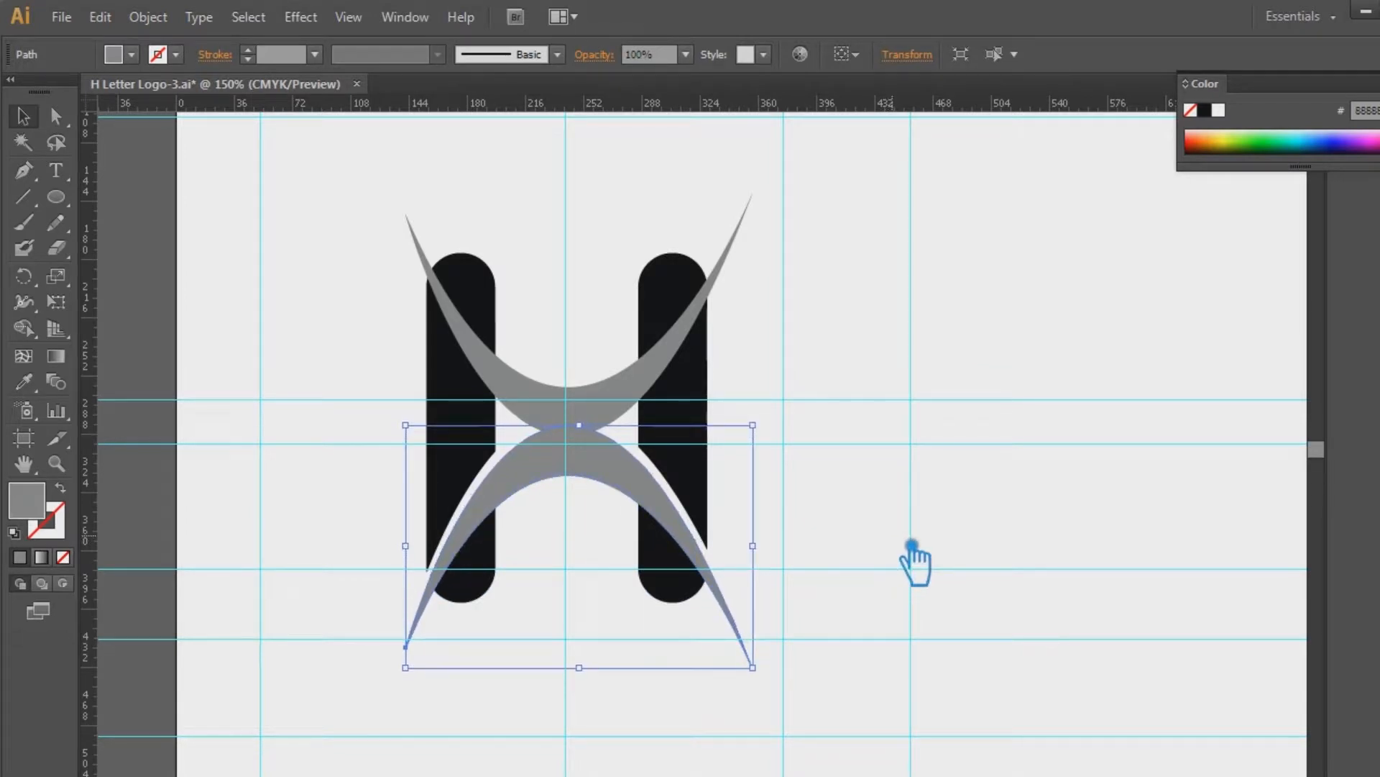
{"action": "key", "text": "Down"}
- Add the lower ends of both bars to the crescent copy selection and apply Pathfinder Divide
{"action": "left_click", "coordinate": [695, 587], "text": "shift"}
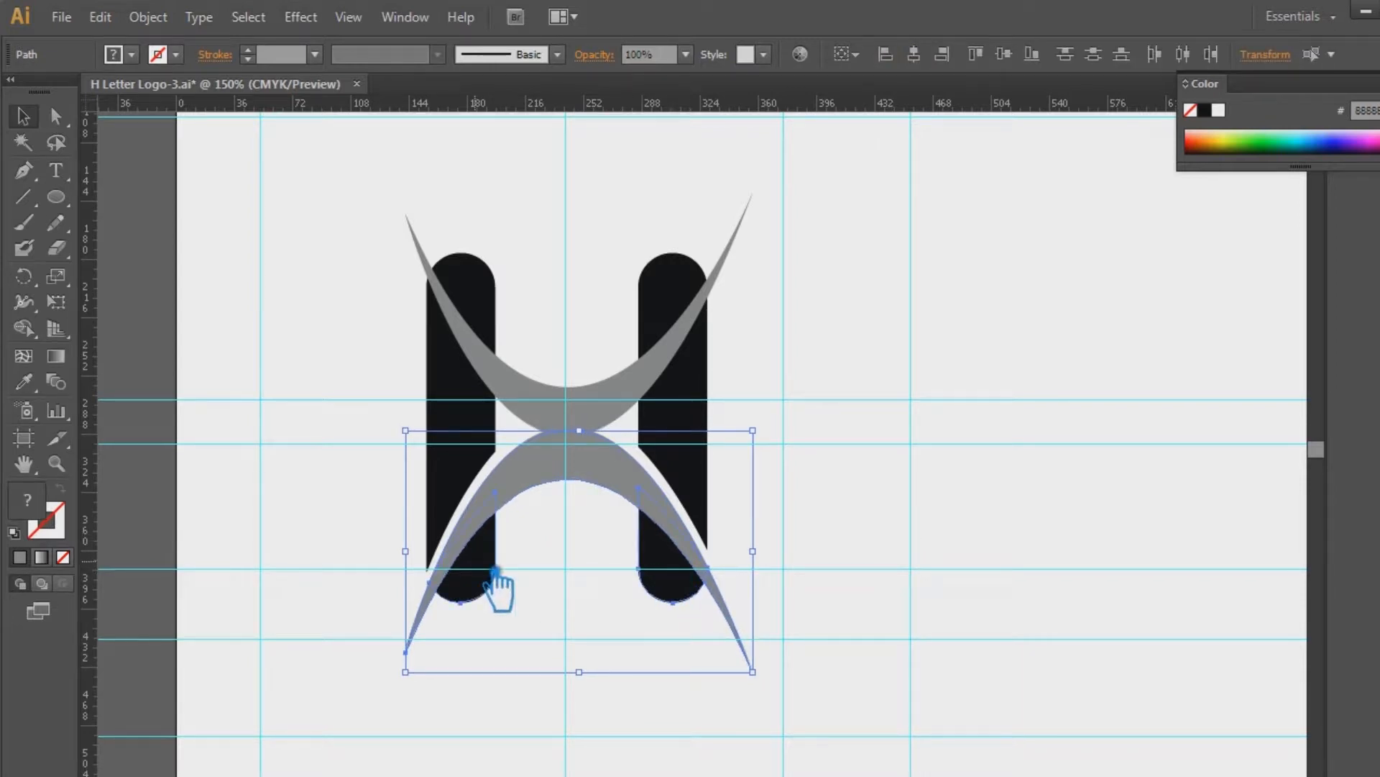
{"action": "left_click", "coordinate": [1349, 618]}
{"action": "left_click", "coordinate": [1214, 611]}
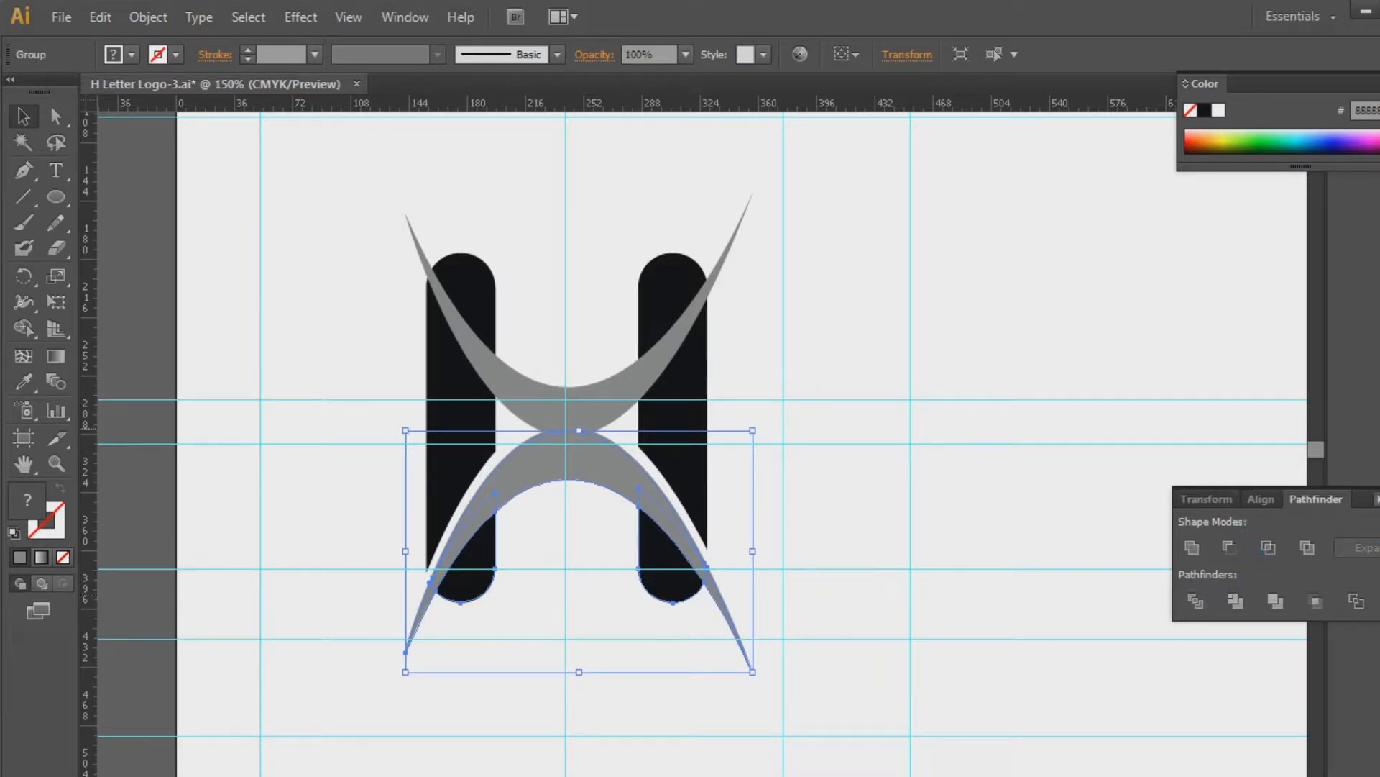
{"action": "left_click", "coordinate": [816, 502]}
{"action": "left_click", "coordinate": [595, 480]}
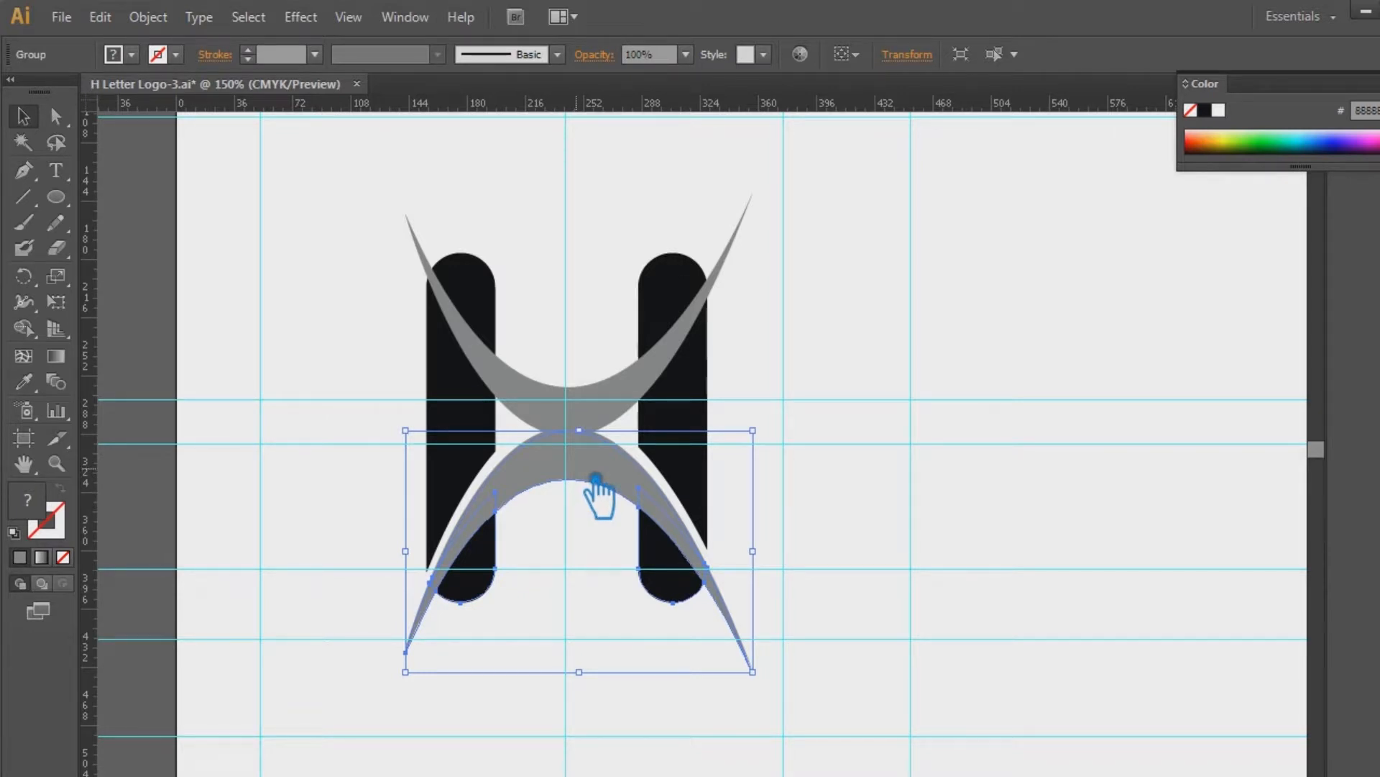
- Ungroup the divided bar ends and crescent copy, and delete the copy's centre piece between the bars
{"action": "key", "text": "ctrl+plus"}
{"action": "key", "text": "ctrl+plus"}
{"action": "left_click_drag", "start_coordinate": [801, 374], "coordinate": [949, 400]}
{"action": "left_click", "coordinate": [1018, 494]}
{"action": "left_click", "coordinate": [782, 656]}
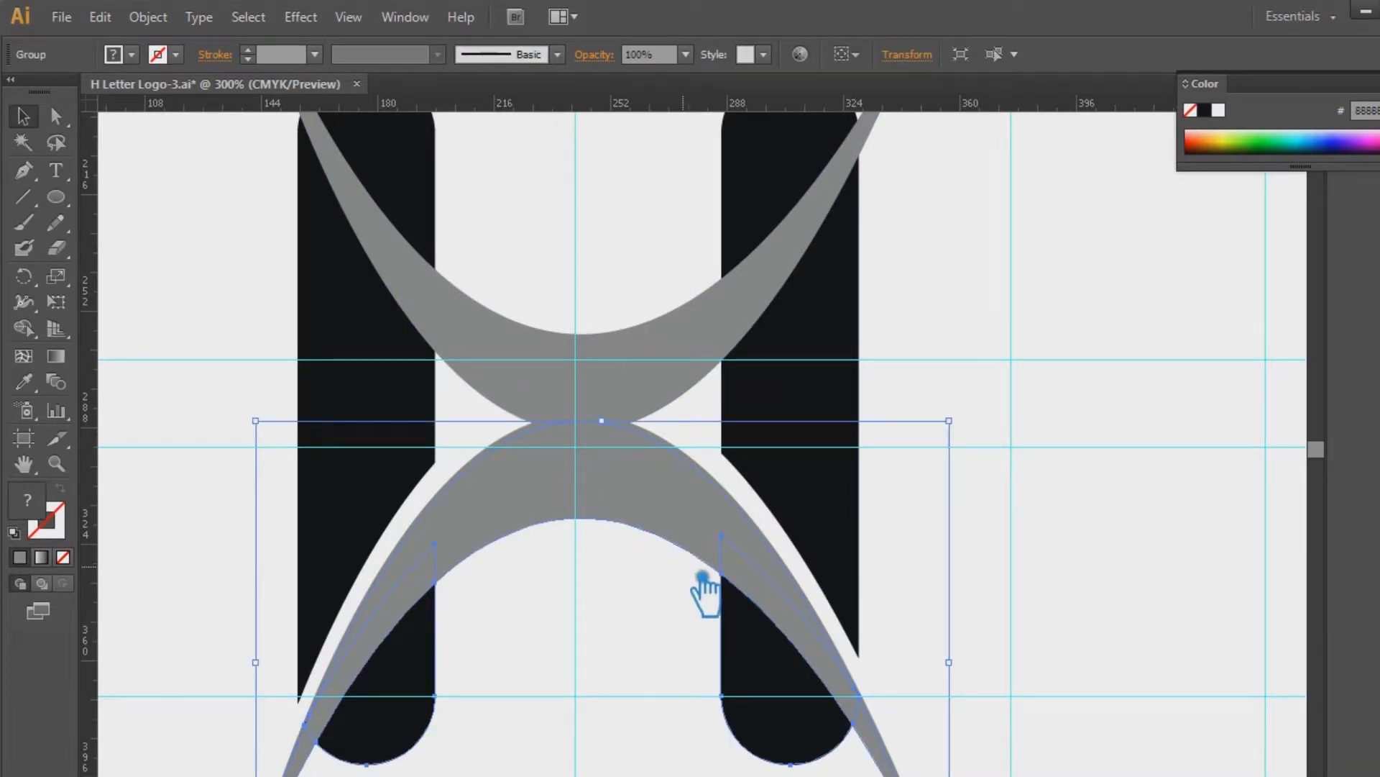
{"action": "right_click", "coordinate": [670, 508]}
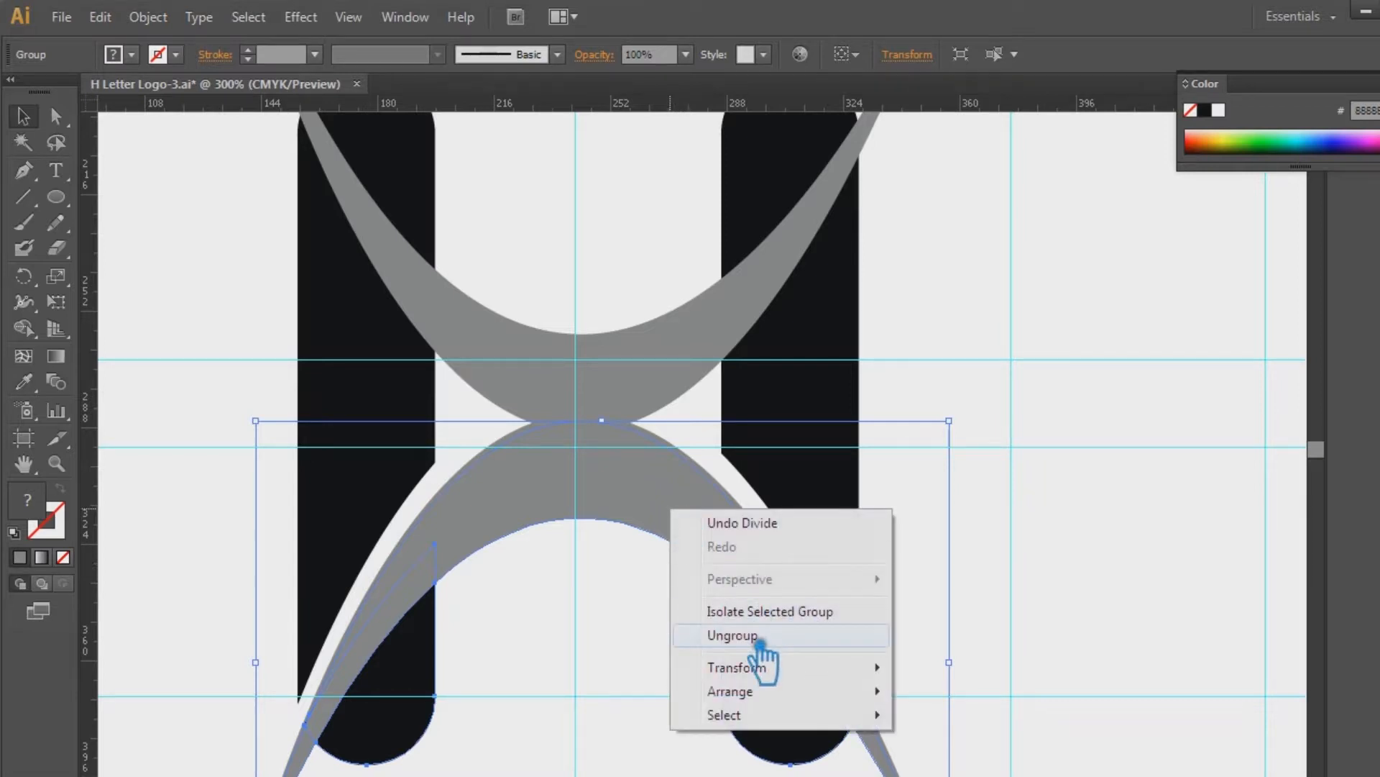
{"action": "left_click", "coordinate": [718, 640]}
{"action": "left_click", "coordinate": [693, 548]}
{"action": "left_click", "coordinate": [654, 532]}
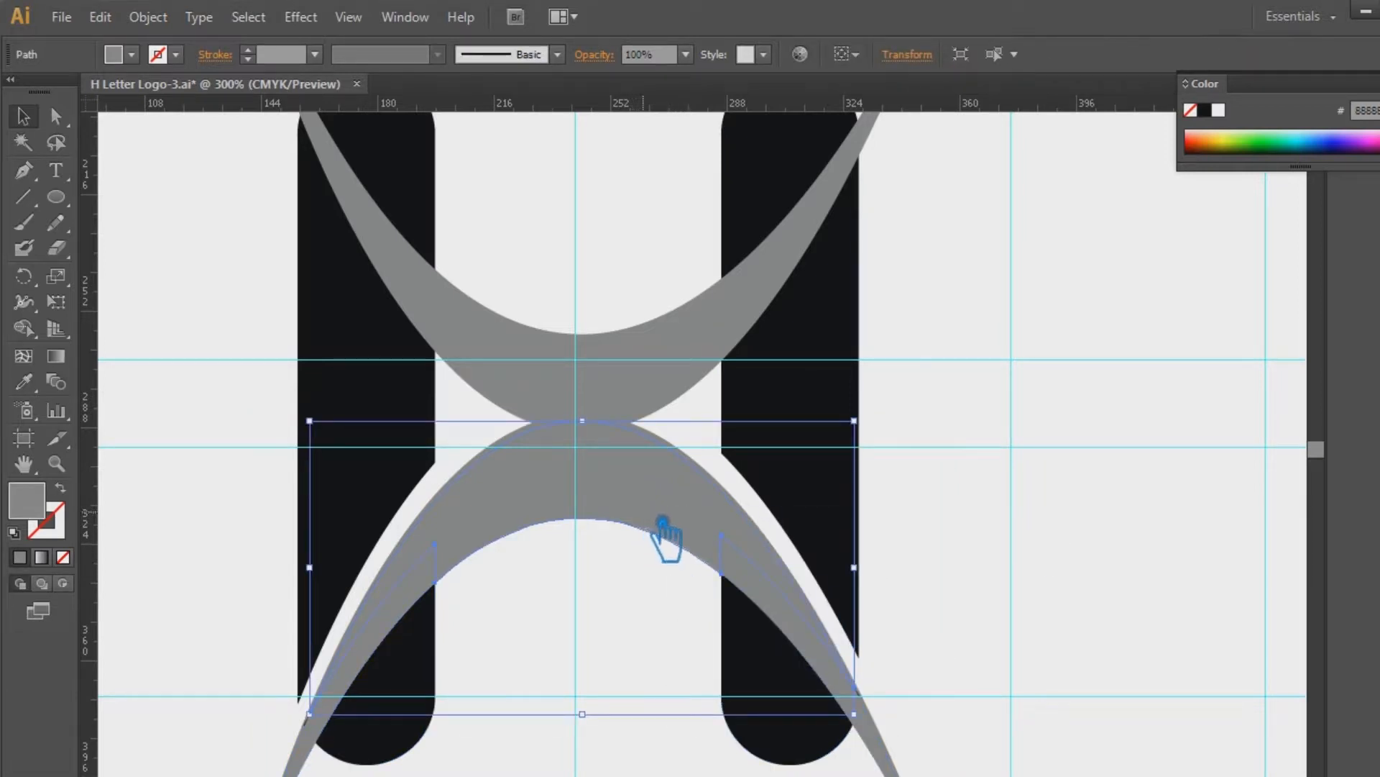
{"action": "key", "text": "Delete"}
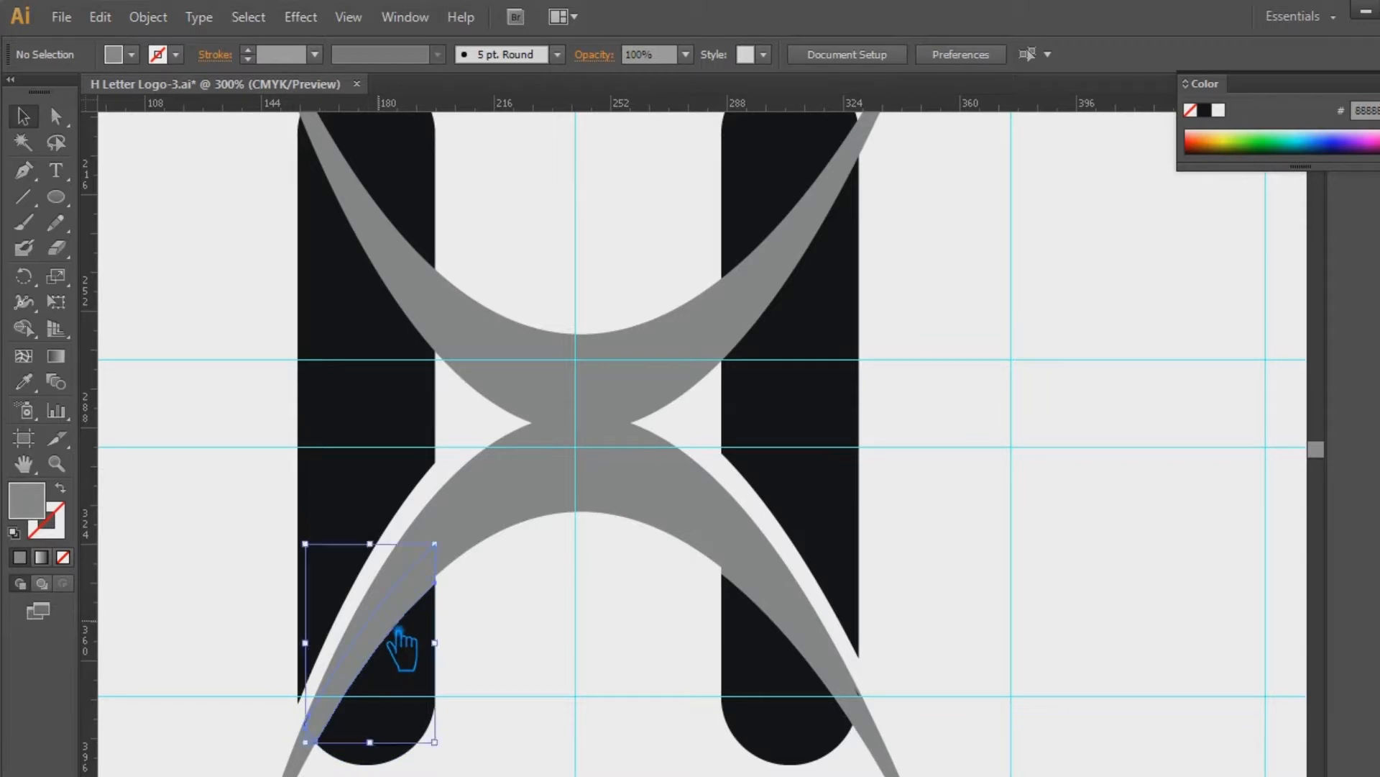
- Select the lower crescent with the leftover copy pieces over both bar ends and apply Pathfinder Divide
{"action": "left_click", "coordinate": [399, 637]}
{"action": "left_click", "coordinate": [821, 655]}
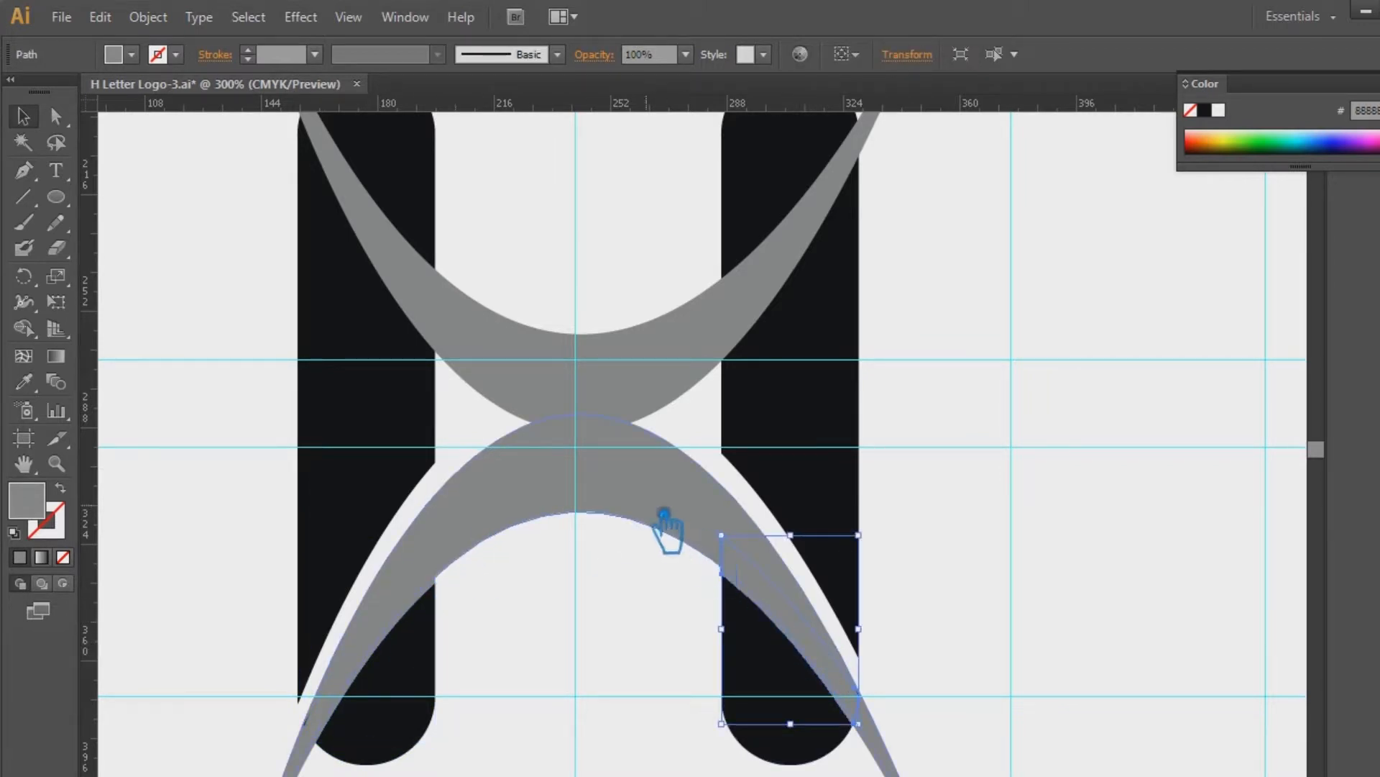
{"action": "left_click", "coordinate": [658, 510], "text": "shift"}
{"action": "left_click", "coordinate": [411, 625], "text": "shift"}
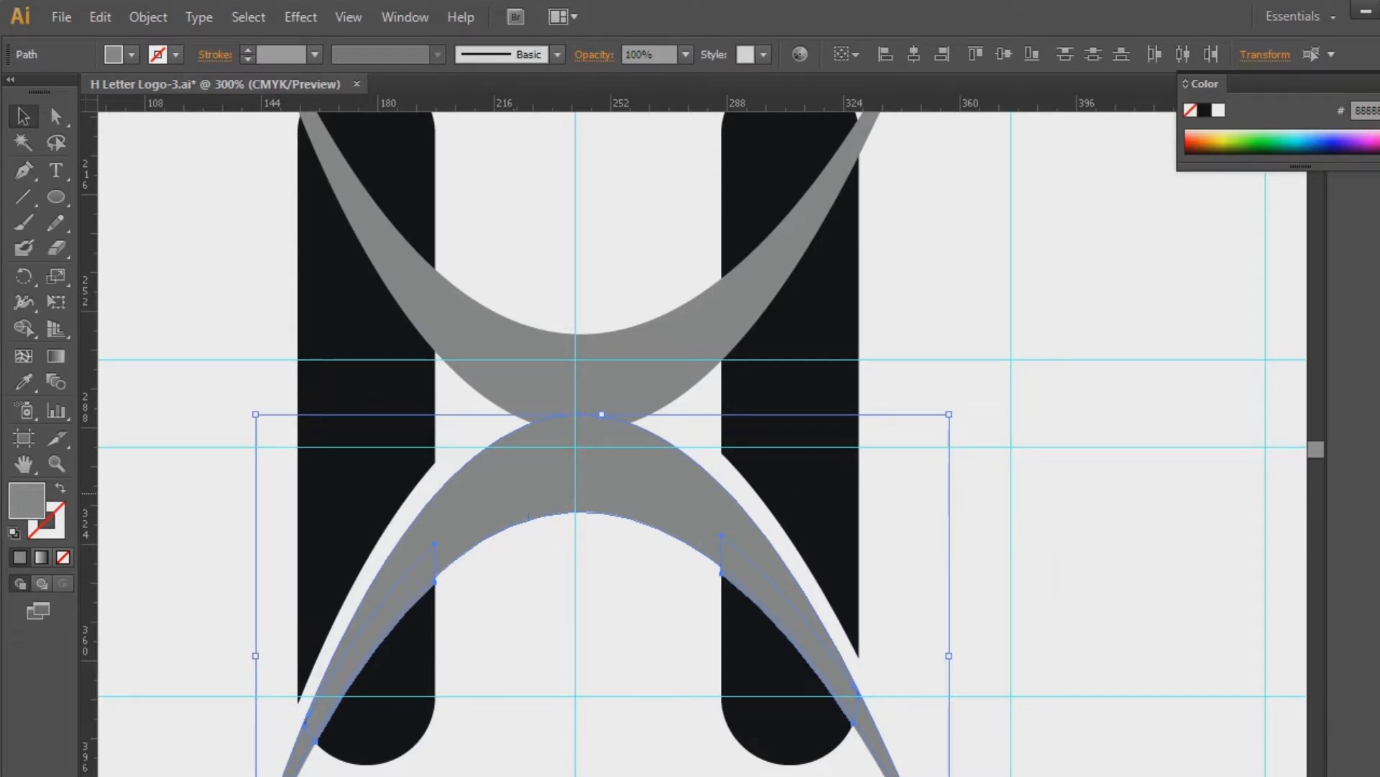
{"action": "key", "text": "shift+ctrl+F9"}
{"action": "left_click", "coordinate": [1213, 608]}
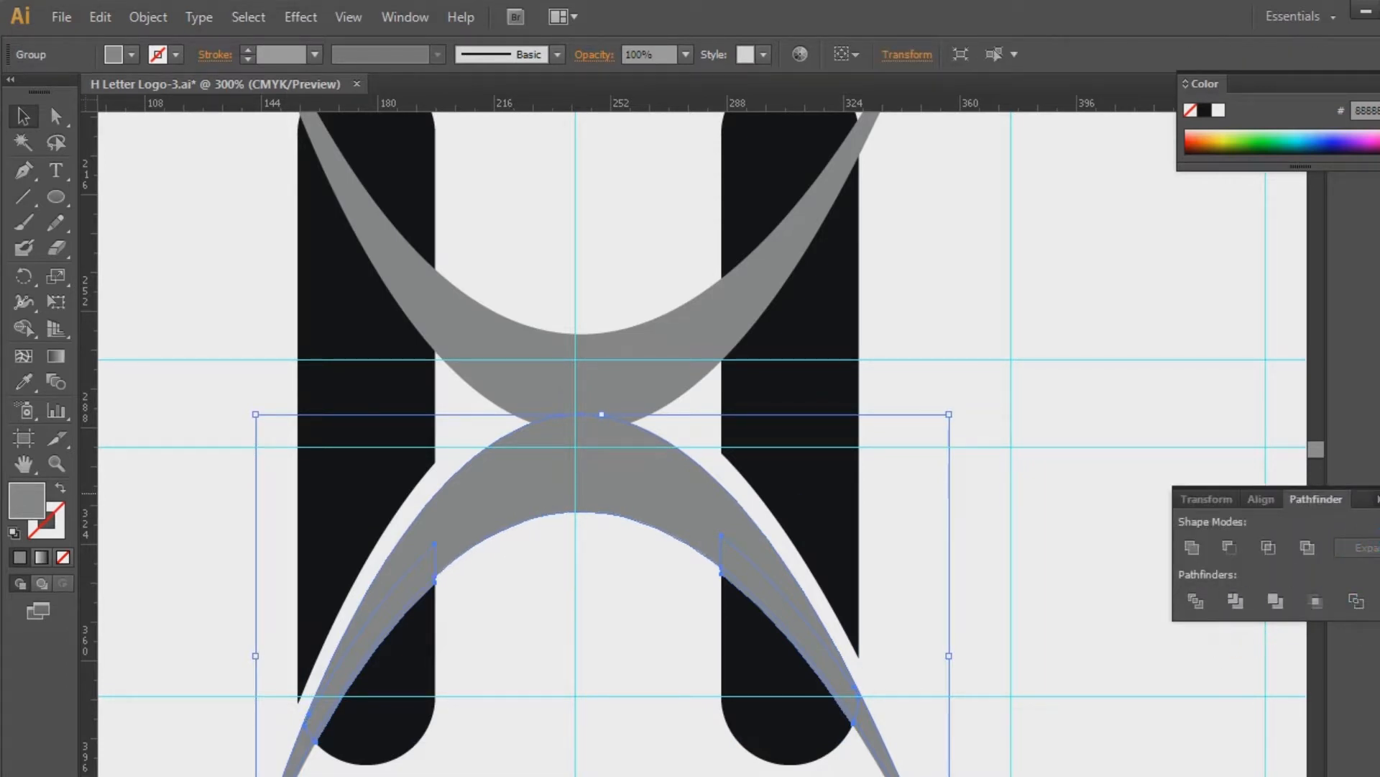
- Ungroup the divided lower crescent and its overlap pieces on both bar ends
{"action": "key", "text": "ctrl+shift+F9"}
{"action": "left_click", "coordinate": [1097, 528]}
{"action": "right_click", "coordinate": [724, 558]}
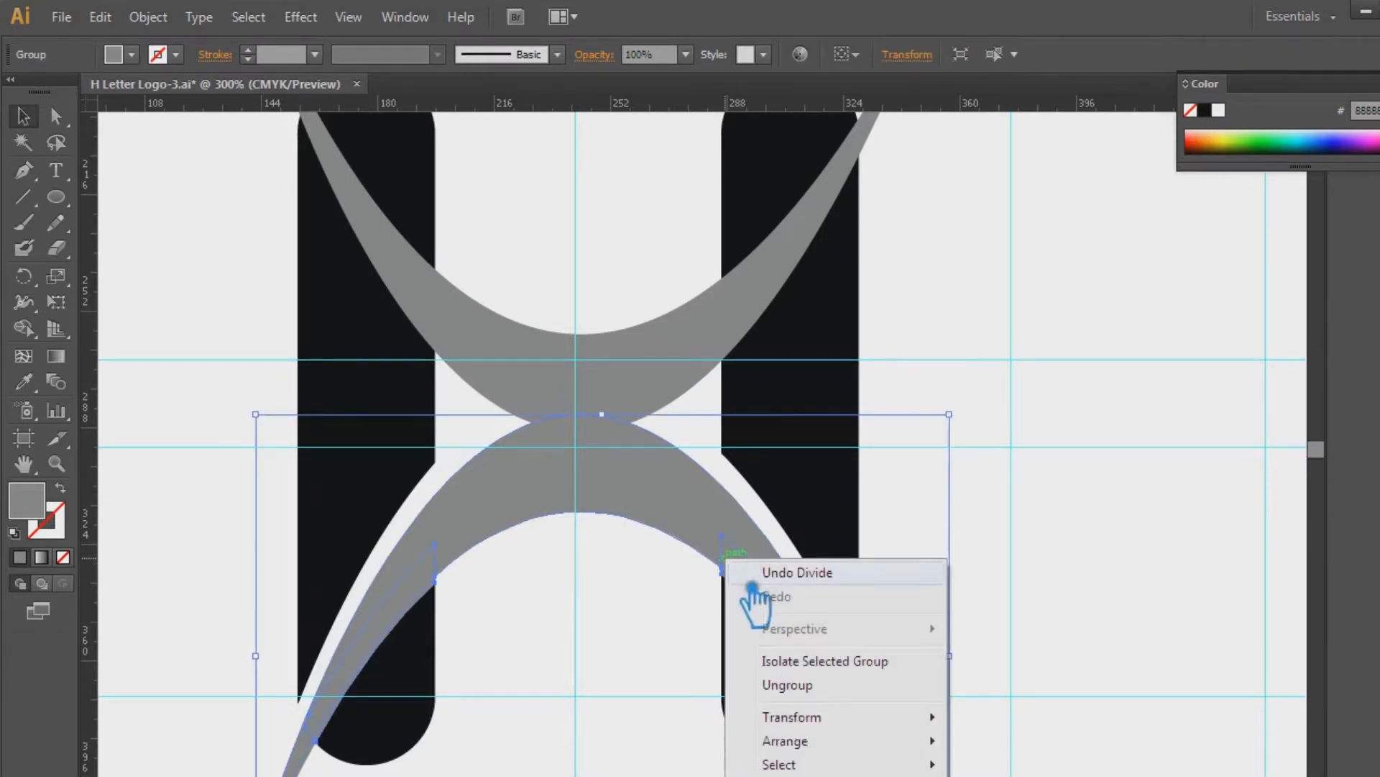
{"action": "left_click", "coordinate": [817, 687]}
{"action": "left_click", "coordinate": [734, 555]}
{"action": "left_click", "coordinate": [669, 515]}
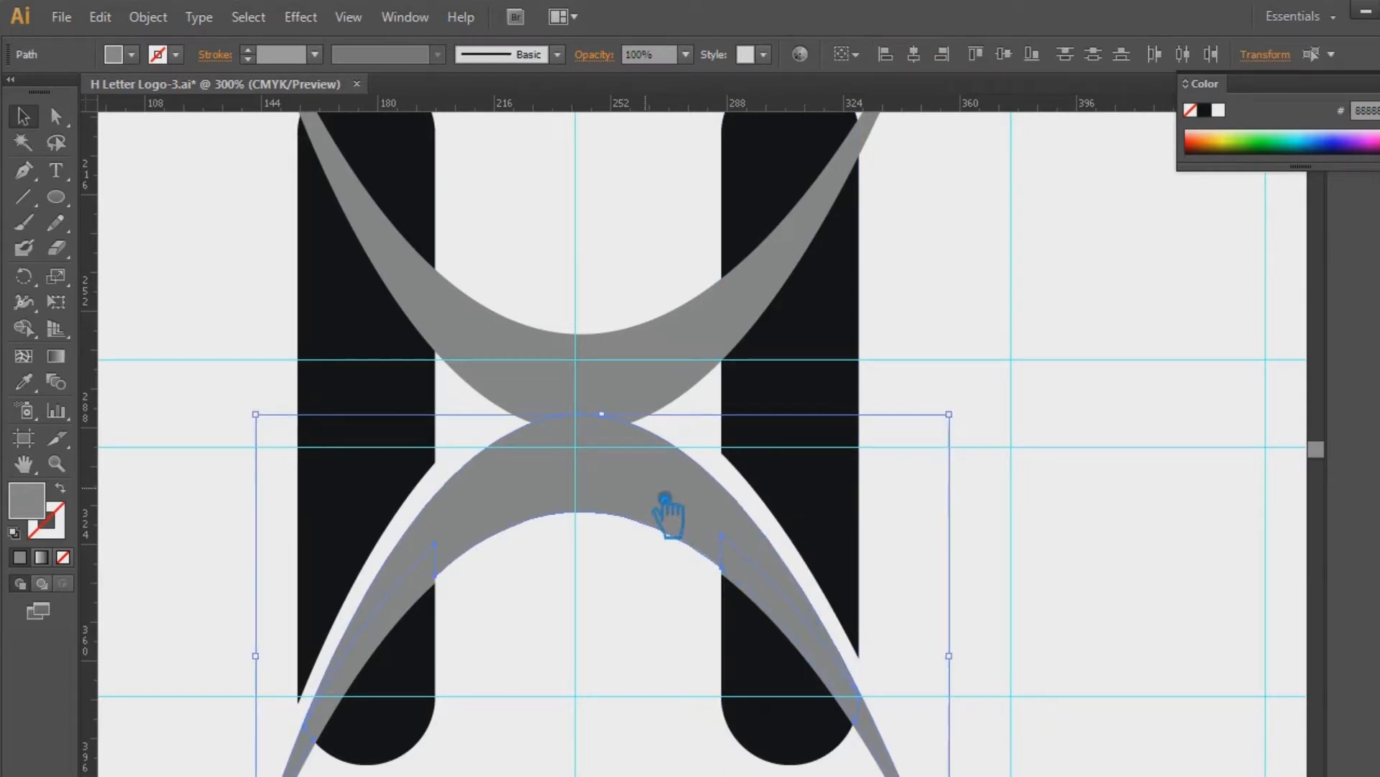
{"action": "key", "text": "ctrl+z"}
- Unite the overlap piece on the left bar end with the lower crescent
{"action": "left_click", "coordinate": [411, 594]}
{"action": "left_click", "coordinate": [457, 512]}
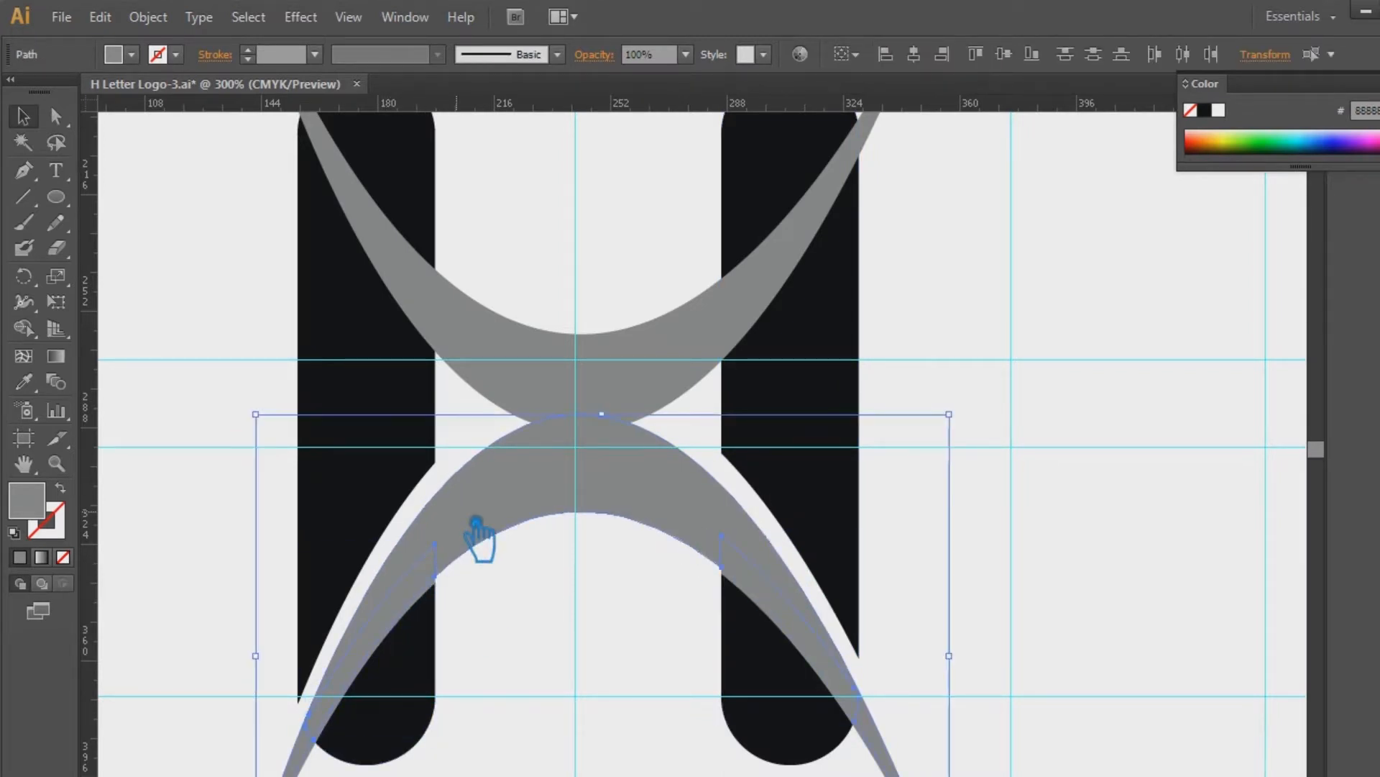
{"action": "key", "text": "ctrl+shift+F9"}
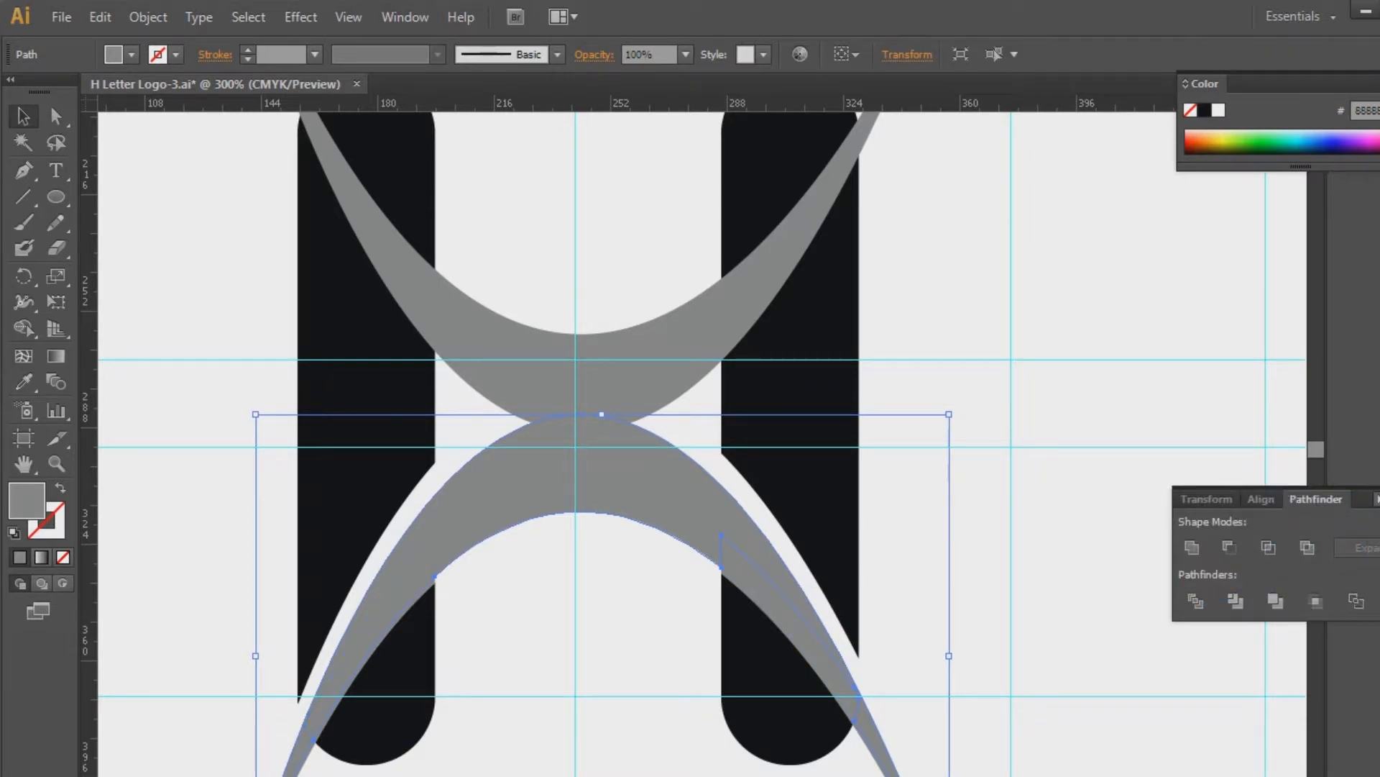
{"action": "key", "text": "ctrl+shift+F9"}
- Merge the overlap piece on the right bar end into the lower crescent using Pathfinder Unite
{"action": "left_click", "coordinate": [907, 571]}
{"action": "left_click", "coordinate": [790, 609]}
{"action": "left_click", "coordinate": [674, 489], "text": "shift"}
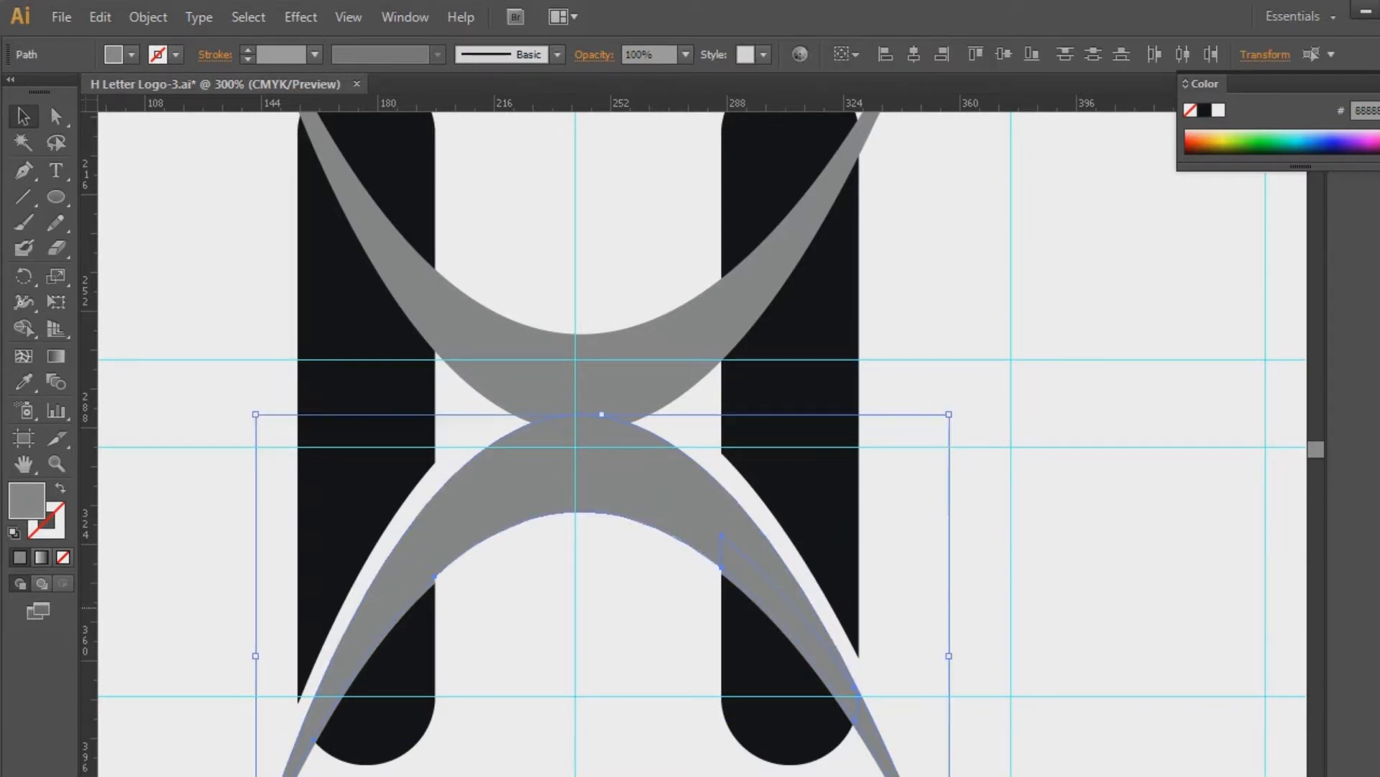
{"action": "key", "text": "ctrl+shift+F9"}
{"action": "key", "text": "ctrl+shift+F9"}
{"action": "left_click", "coordinate": [816, 601]}
{"action": "left_click", "coordinate": [776, 608]}
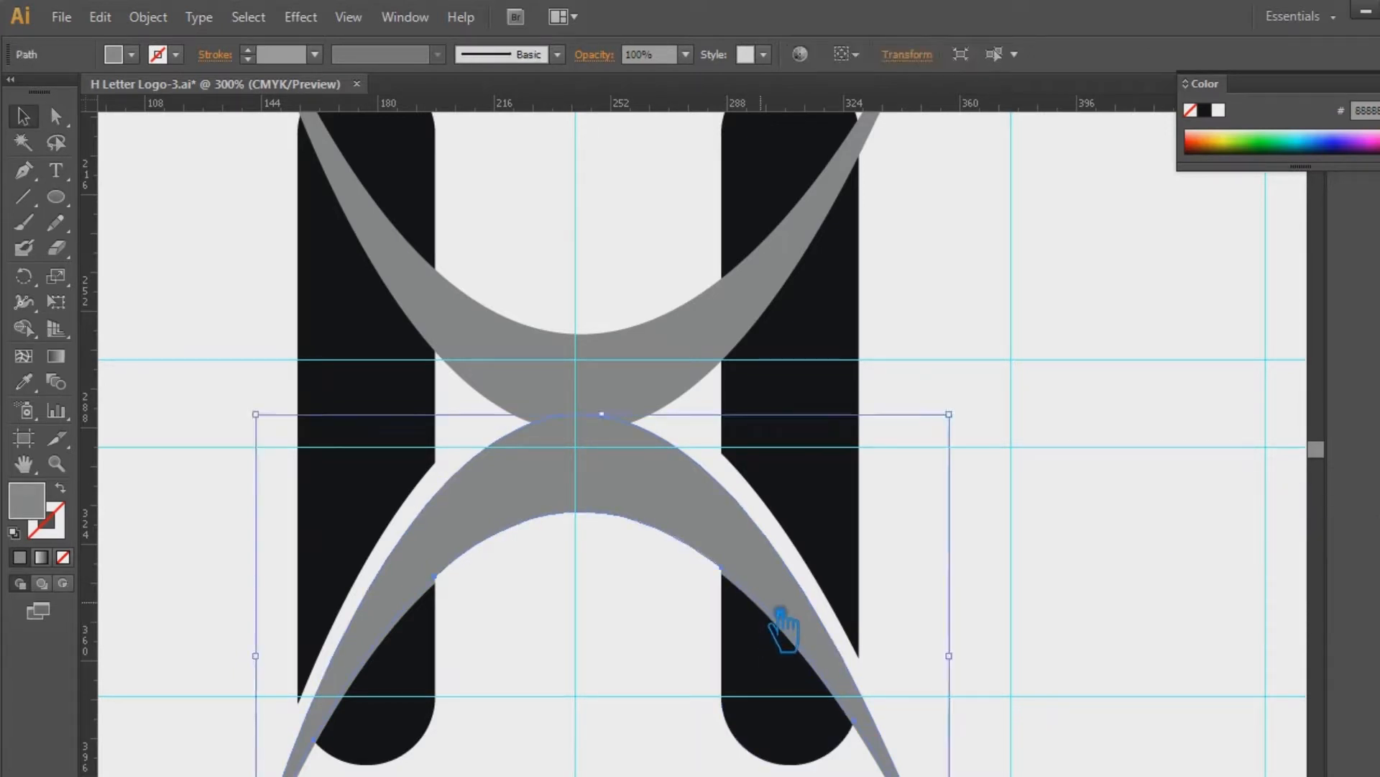
- Group the two thin slivers along the crescent's inner edge over the bar ends and fill them with dark teal 024247
{"action": "left_click", "coordinate": [432, 608]}
{"action": "left_click", "coordinate": [753, 591], "text": "shift"}
{"action": "key", "text": "ctrl+g"}
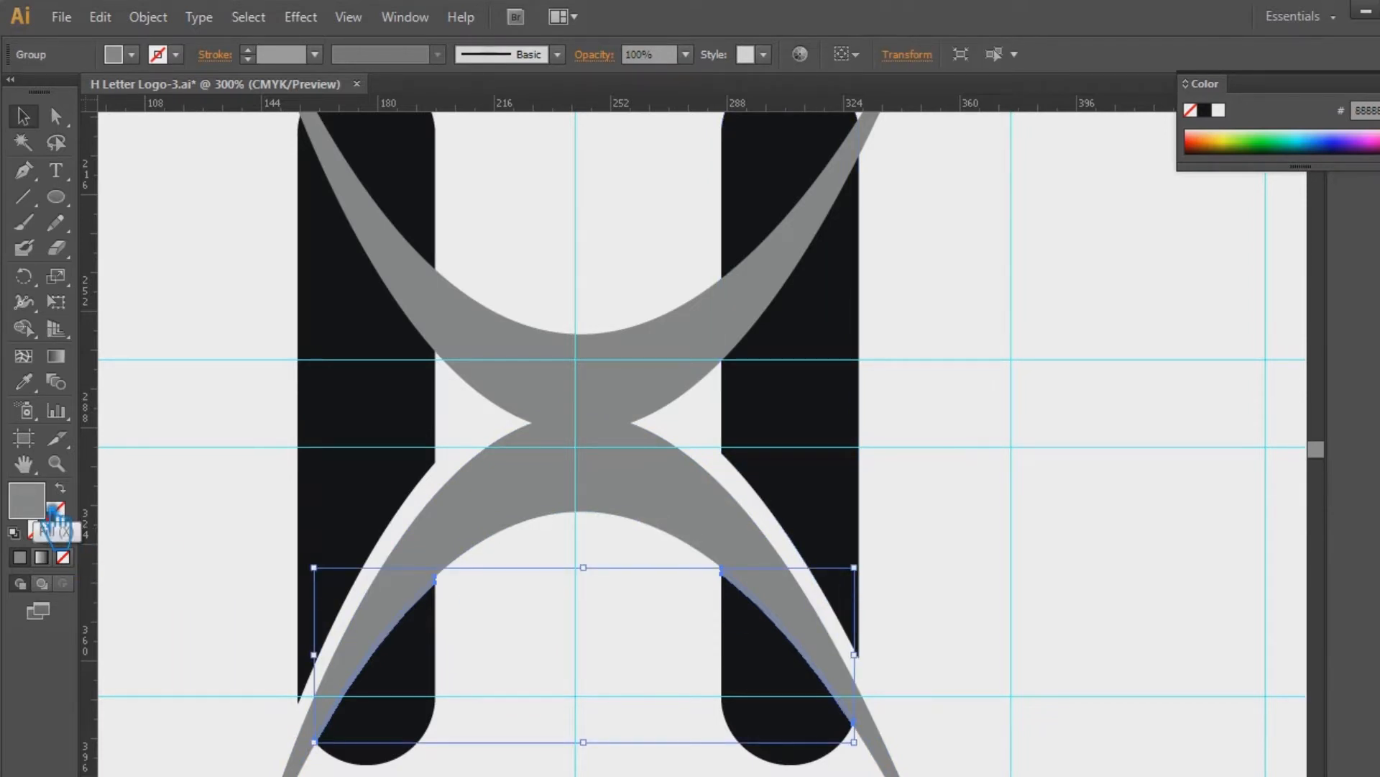
{"action": "left_click", "coordinate": [61, 518]}
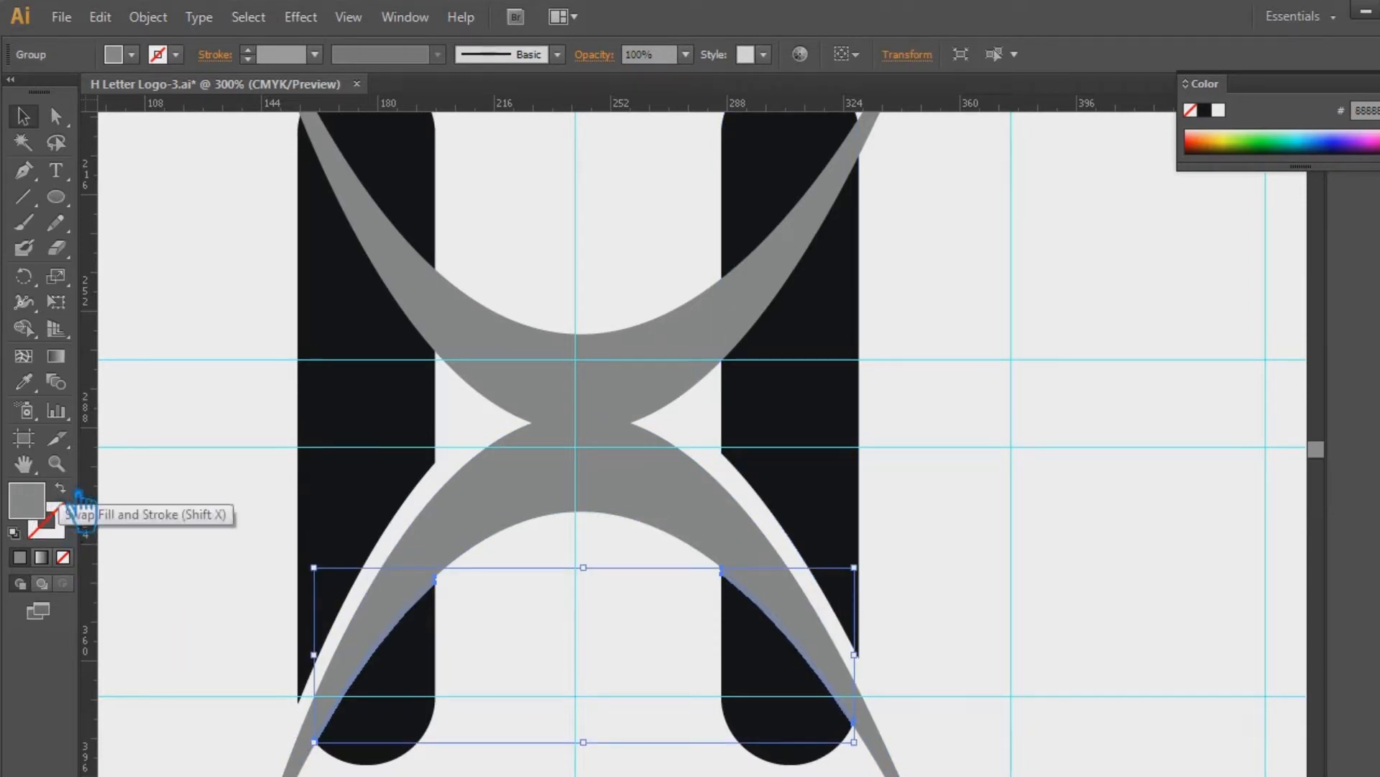
{"action": "double_click", "coordinate": [40, 514]}
{"action": "type", "text": "024247"}
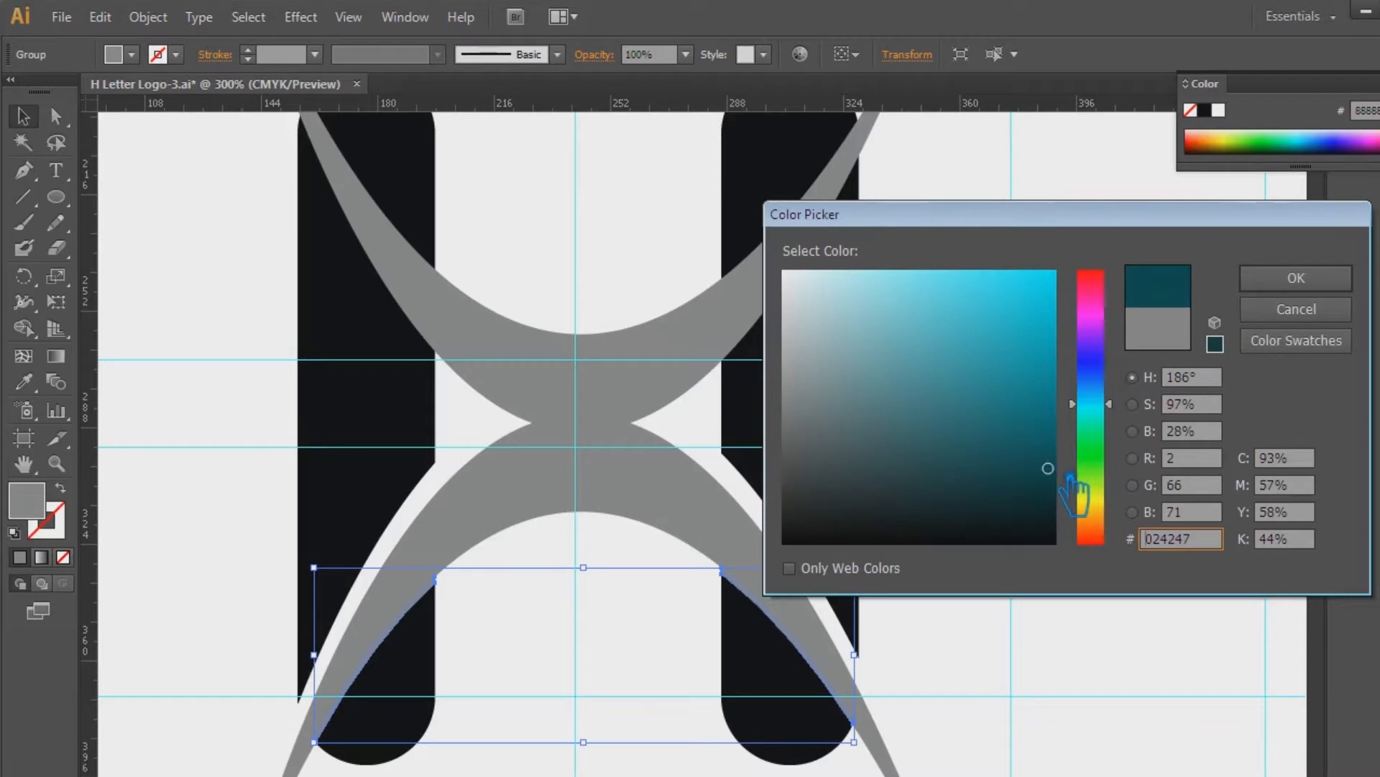
{"action": "left_click", "coordinate": [1297, 277]}
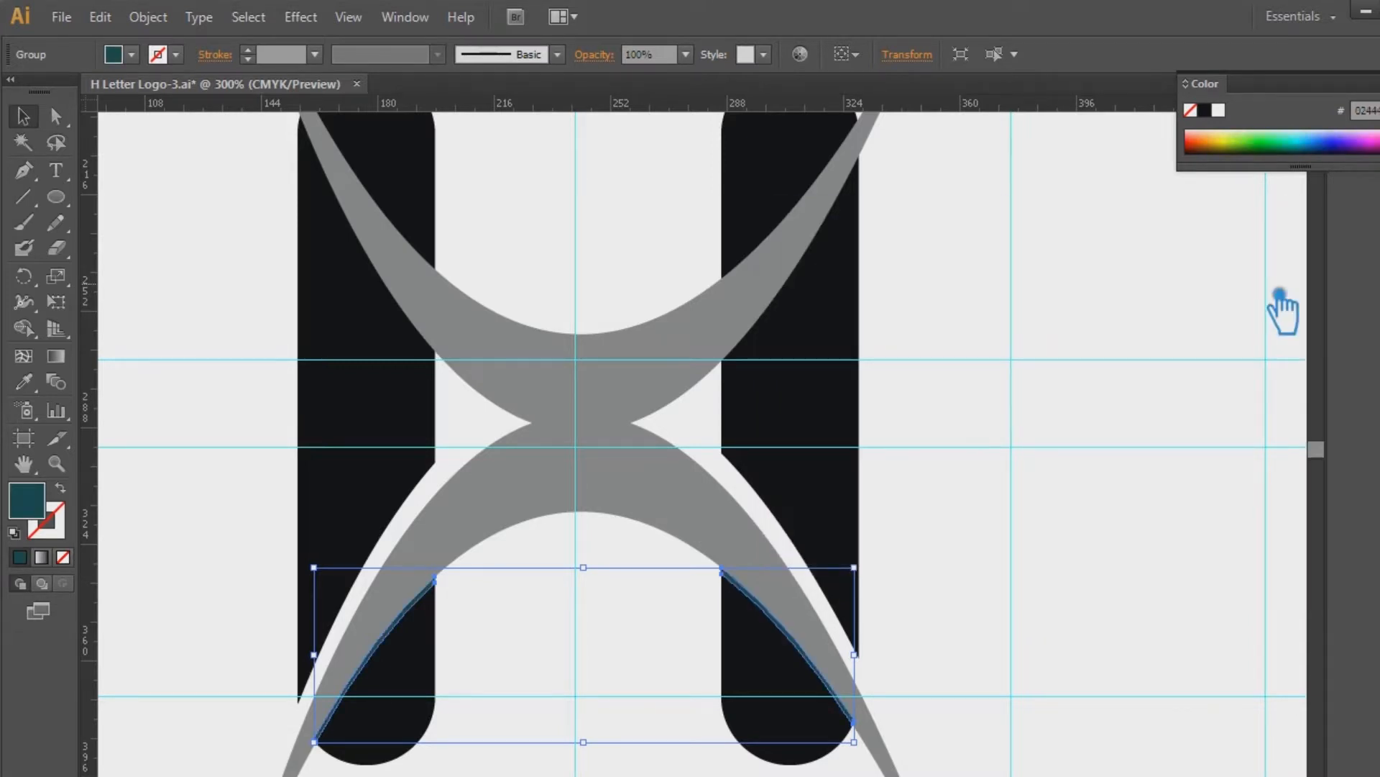
{"action": "left_click", "coordinate": [1204, 327]}
- Group the lower ends of both bars below the crescent
{"action": "left_click", "coordinate": [813, 726]}
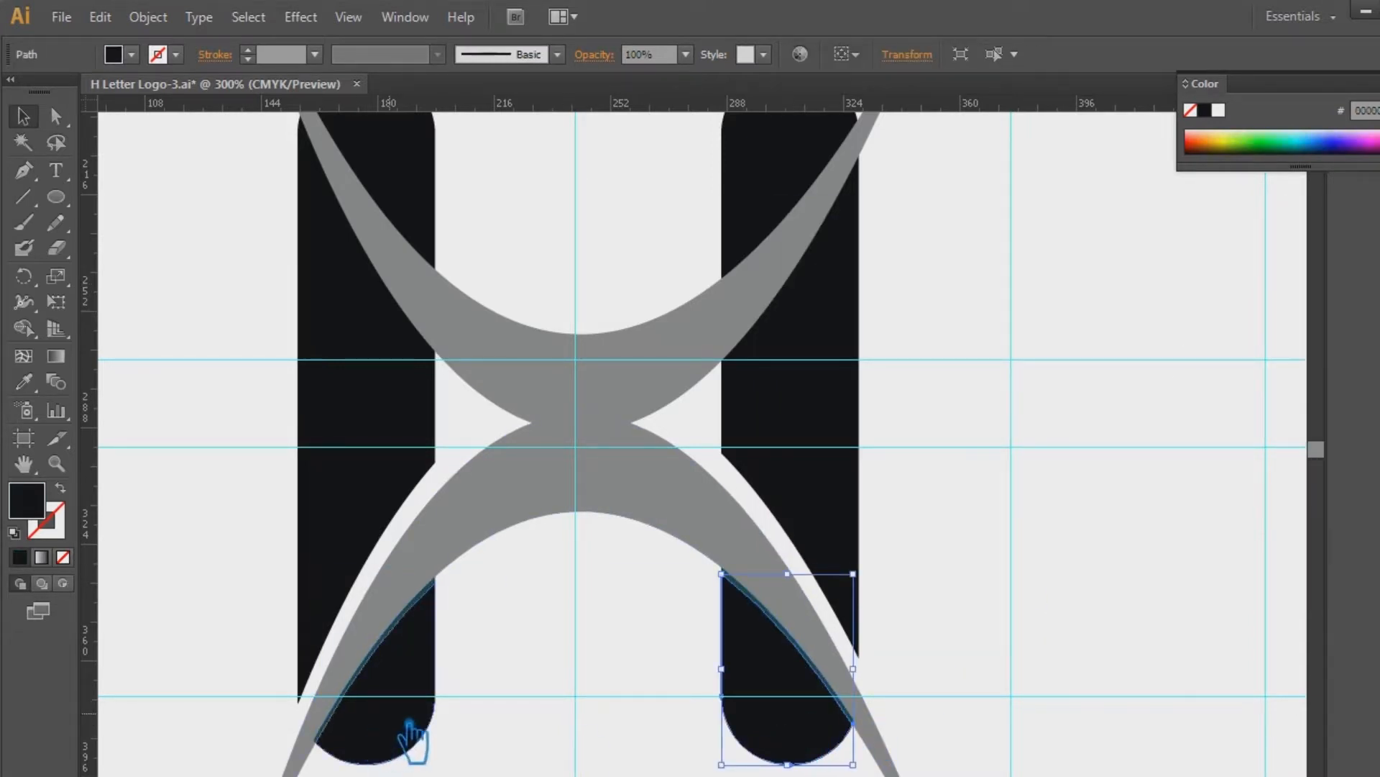
{"action": "key", "text": "ctrl+z"}
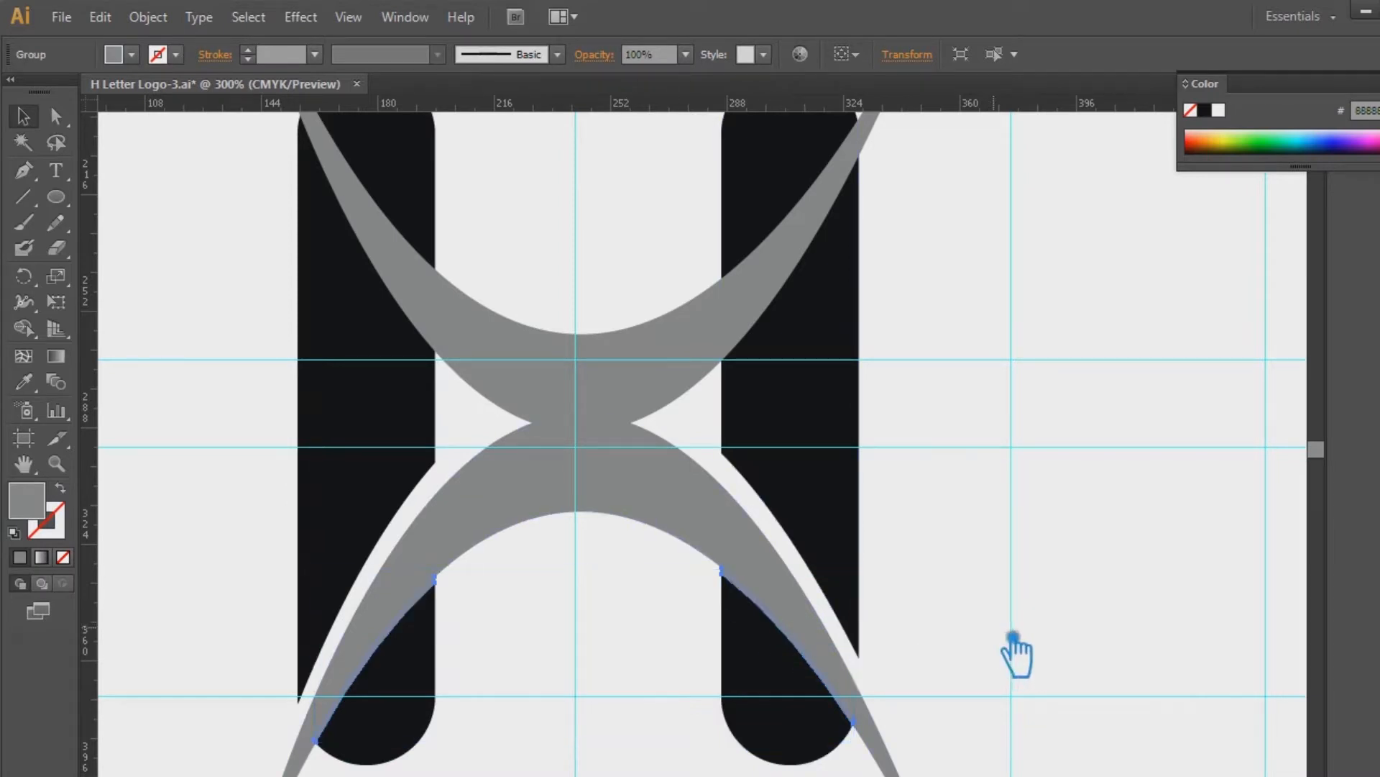
{"action": "key", "text": "ctrl+shift+z"}
{"action": "left_click", "coordinate": [1021, 651]}
{"action": "left_click", "coordinate": [807, 724]}
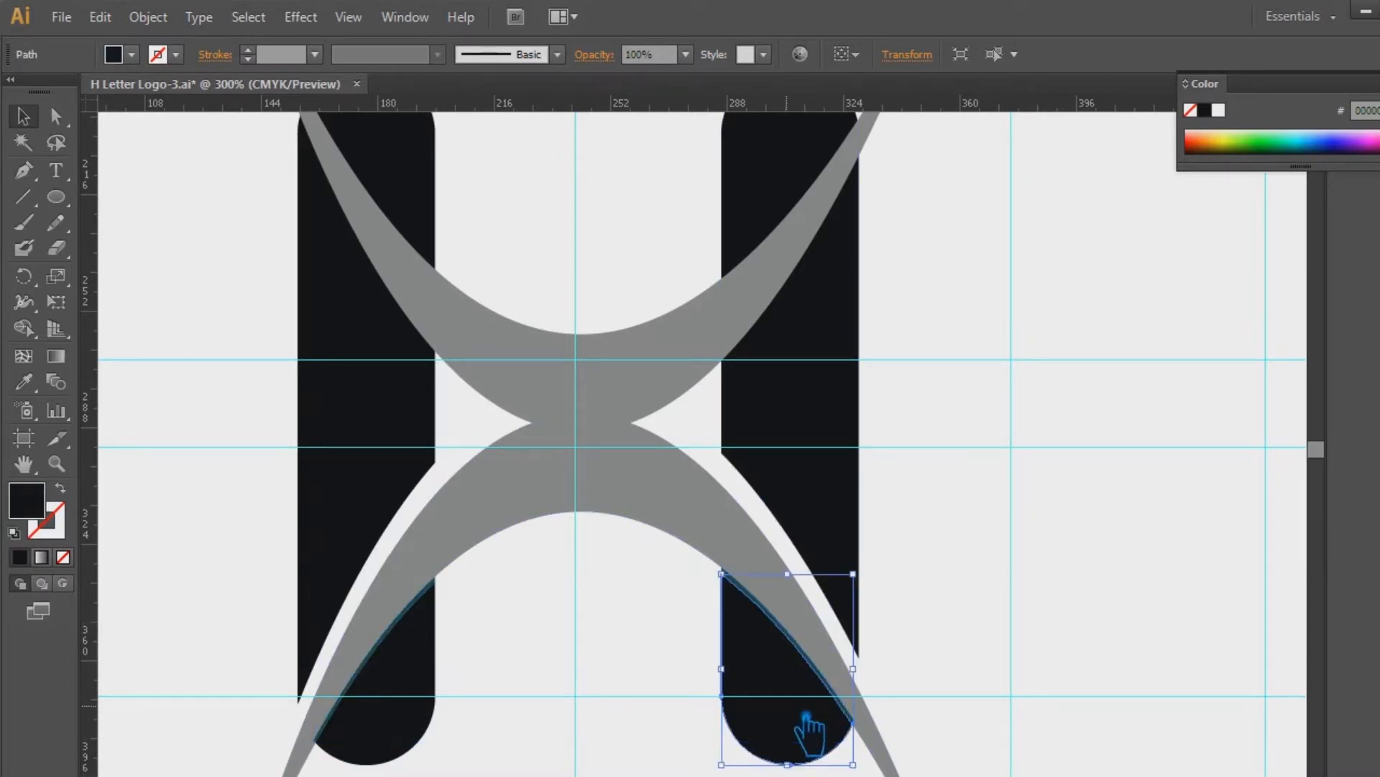
{"action": "left_click", "coordinate": [425, 712], "text": "shift"}
{"action": "key", "text": "ctrl+g"}
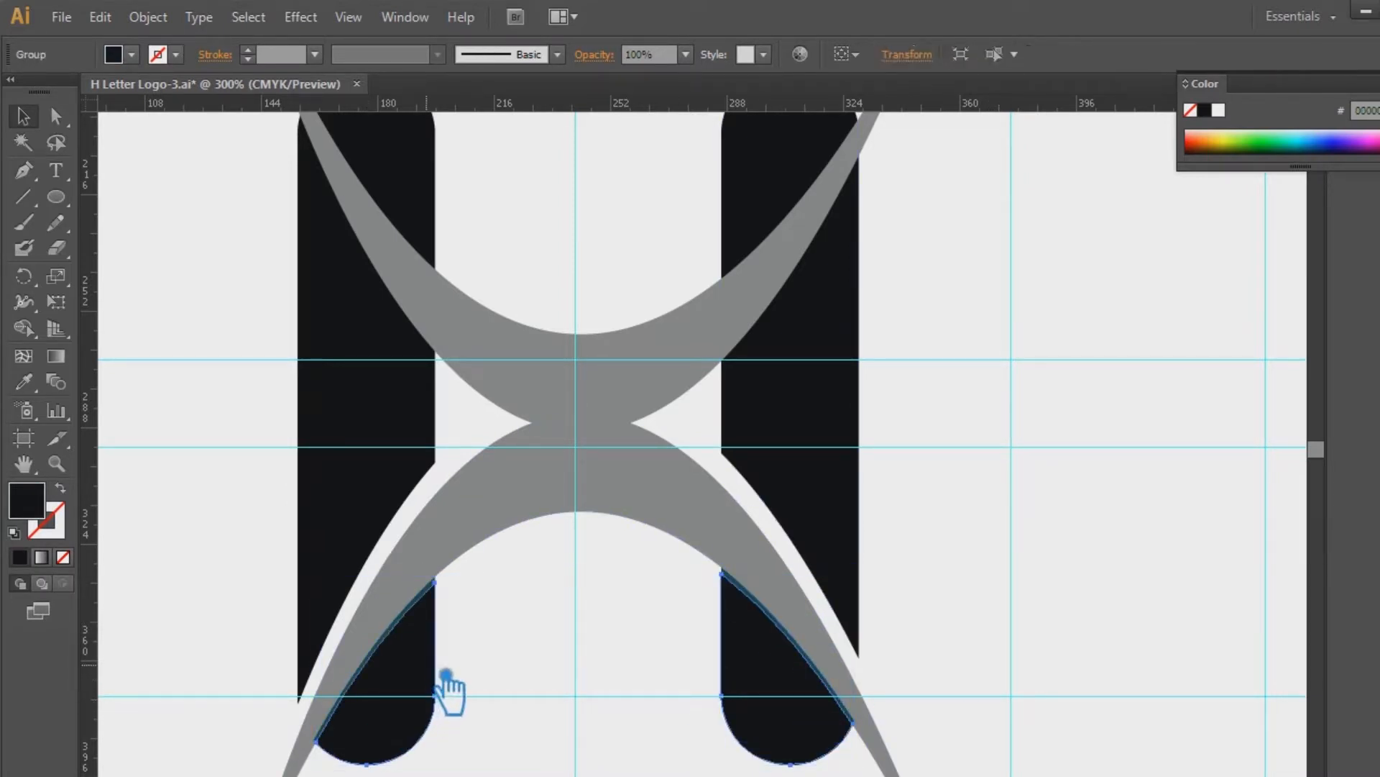
- Sample the slivers' dark teal onto the grouped bar ends, and lighten their fill to 016163
{"action": "double_click", "coordinate": [42, 514]}
{"action": "left_click", "coordinate": [1294, 307]}
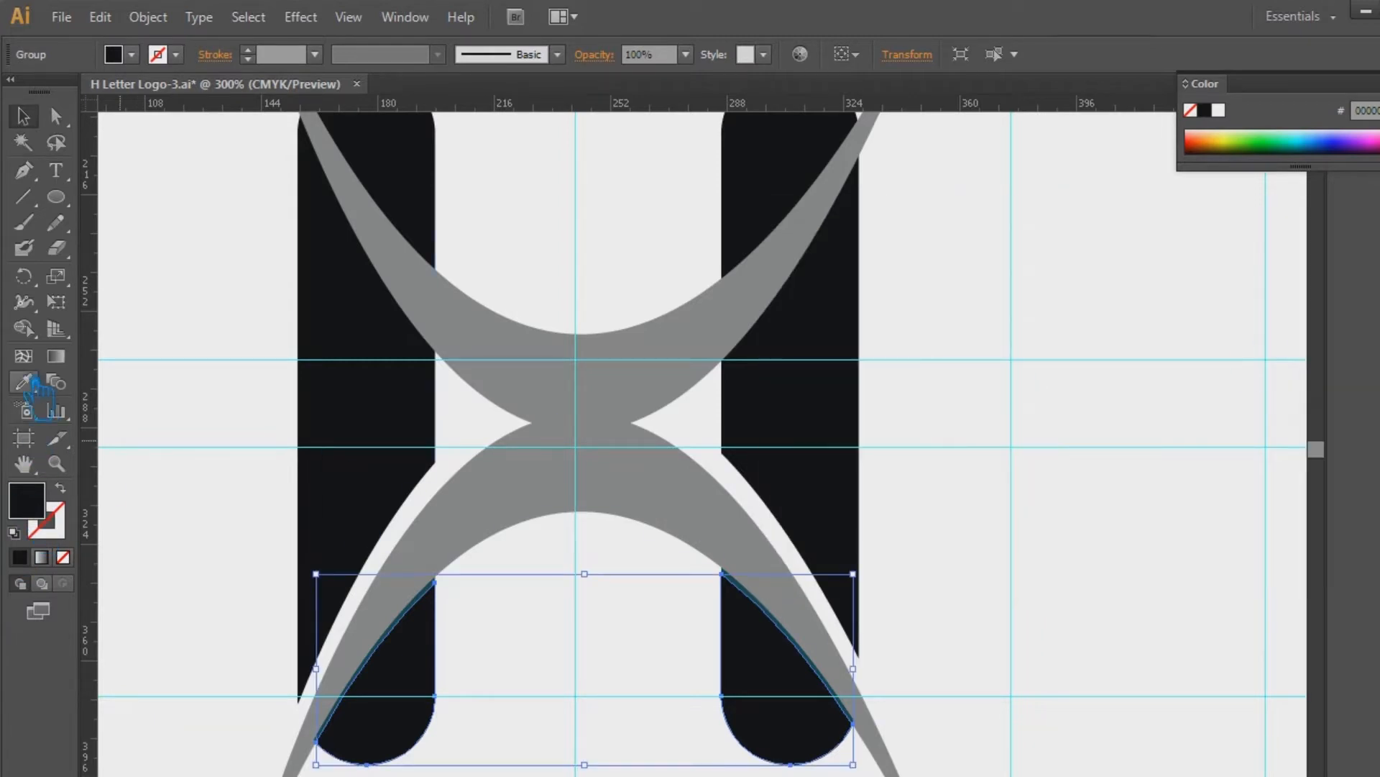
{"action": "left_click", "coordinate": [429, 635]}
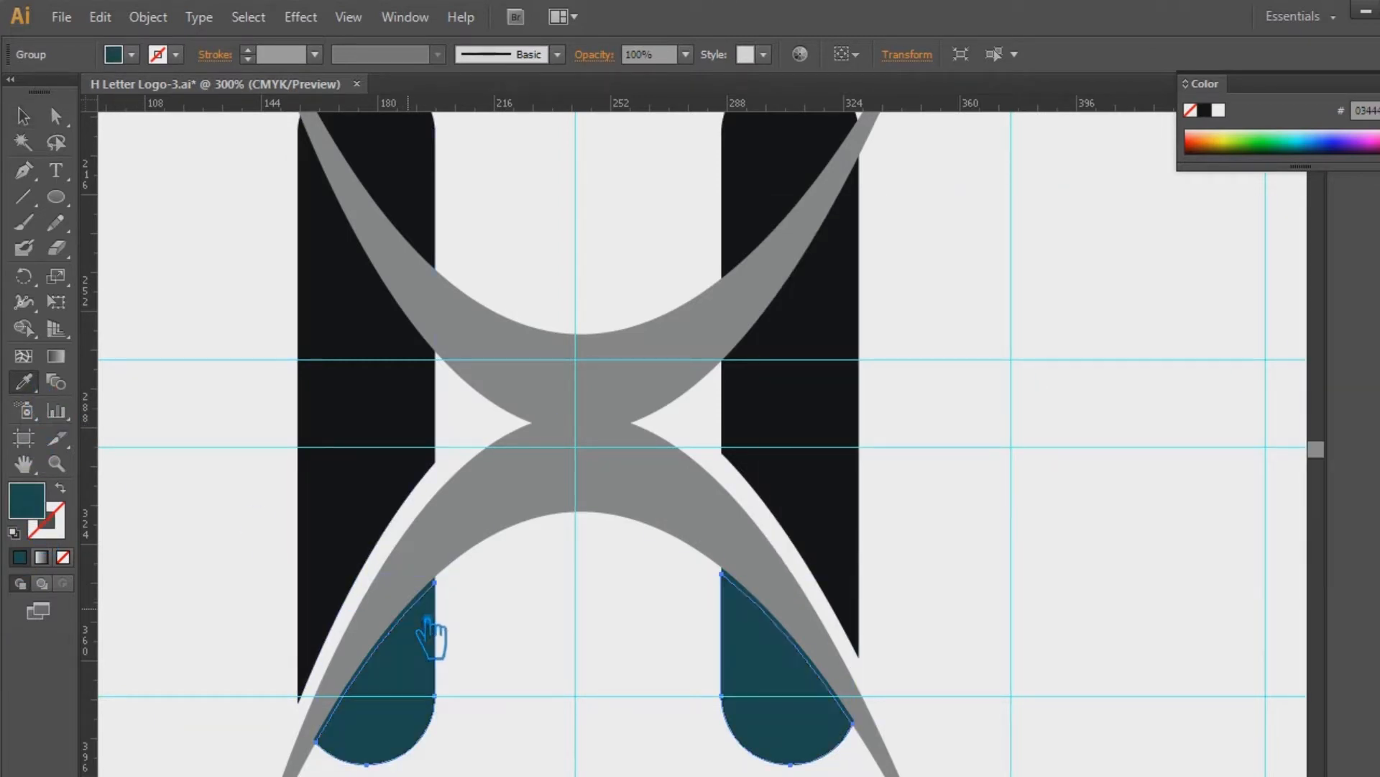
{"action": "double_click", "coordinate": [45, 512]}
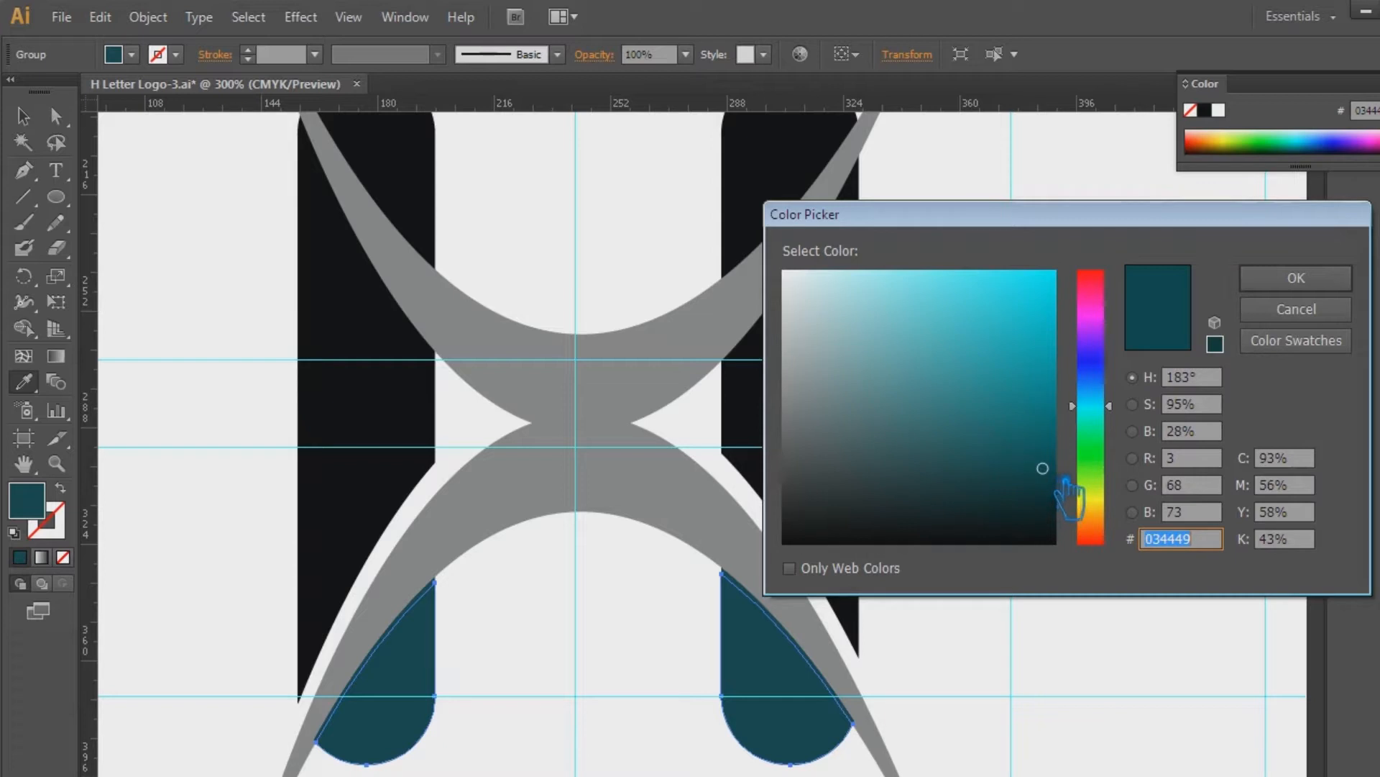
{"action": "left_click_drag", "start_coordinate": [1071, 475], "coordinate": [1075, 447]}
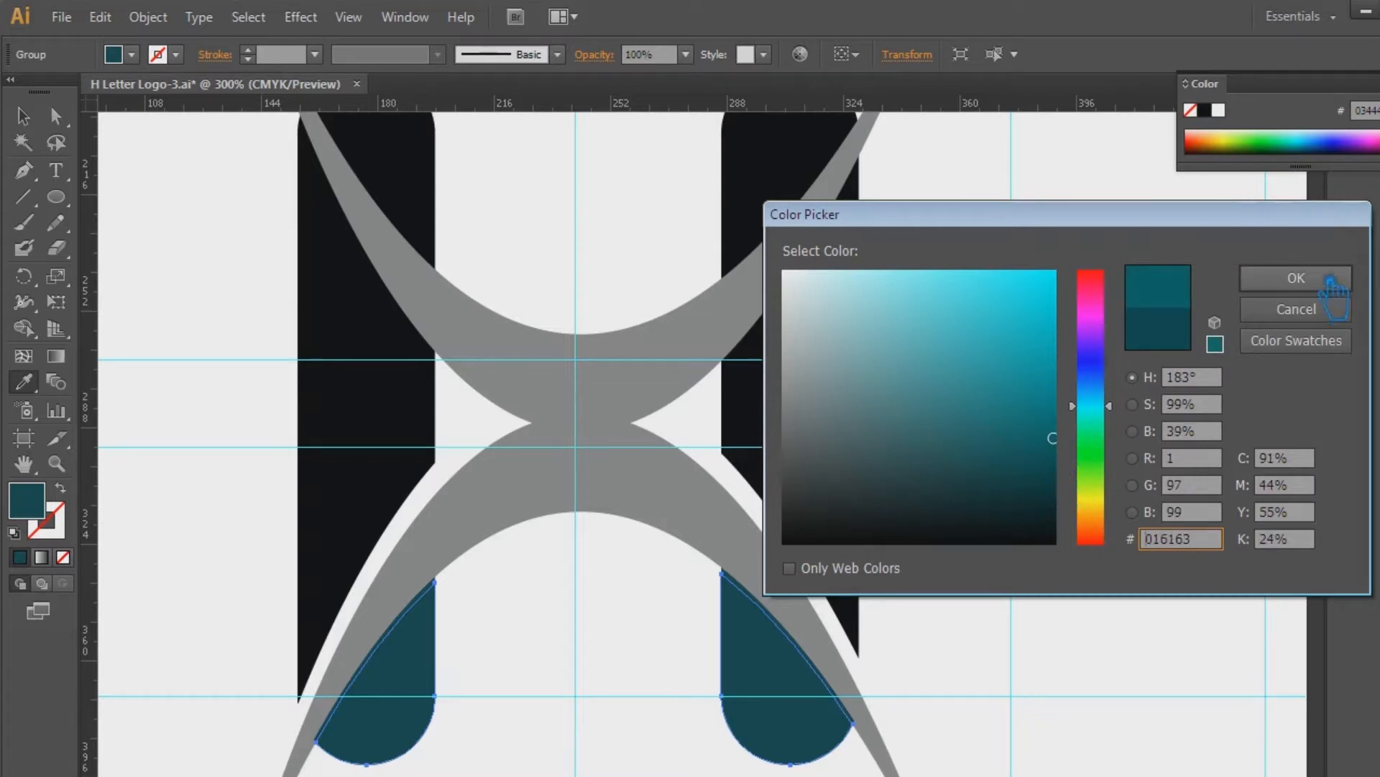
{"action": "left_click", "coordinate": [1297, 278]}
{"action": "left_click", "coordinate": [23, 114]}
{"action": "left_click", "coordinate": [1050, 366]}
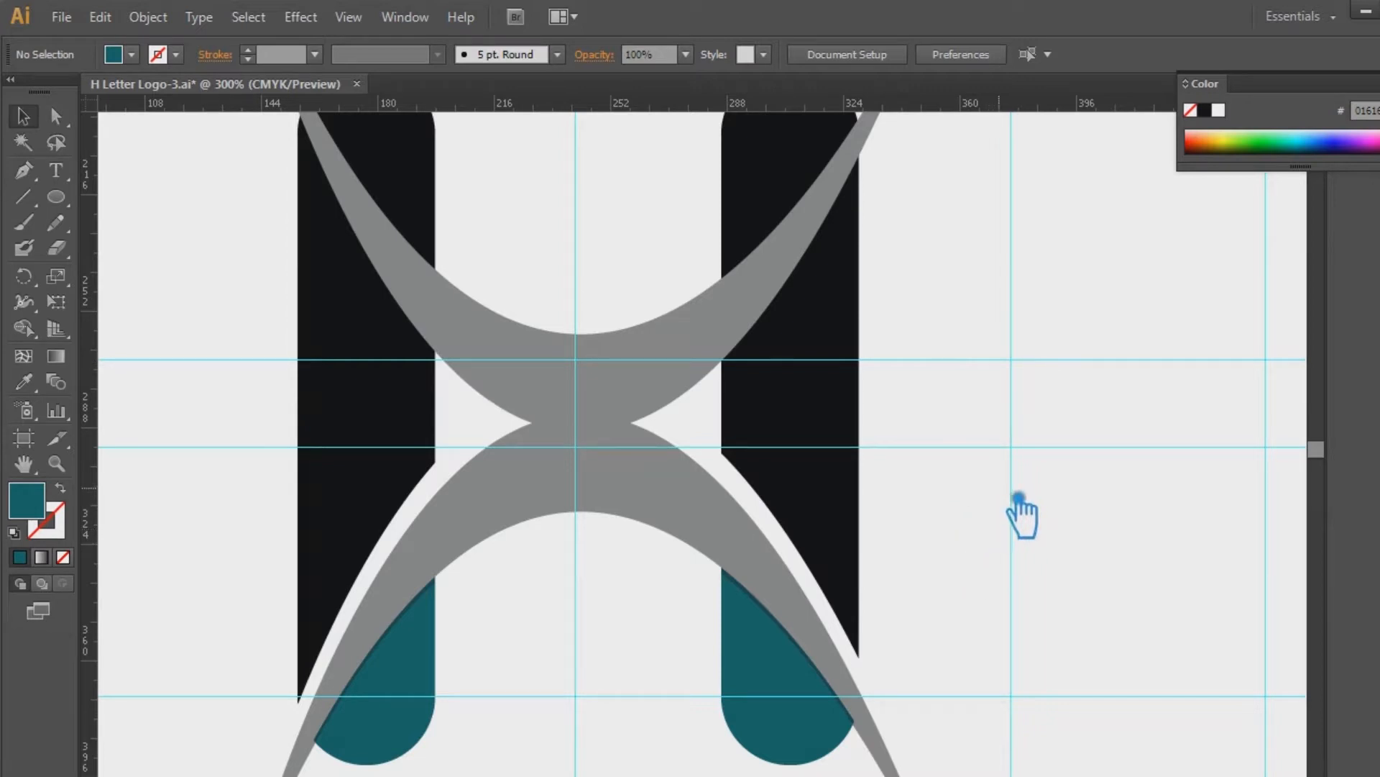
- Sample the bar ends' teal onto the lower crescent and change its fill to a brighter teal
{"action": "scroll", "coordinate": [1021, 515], "scroll_direction": "down", "scroll_amount": 3}
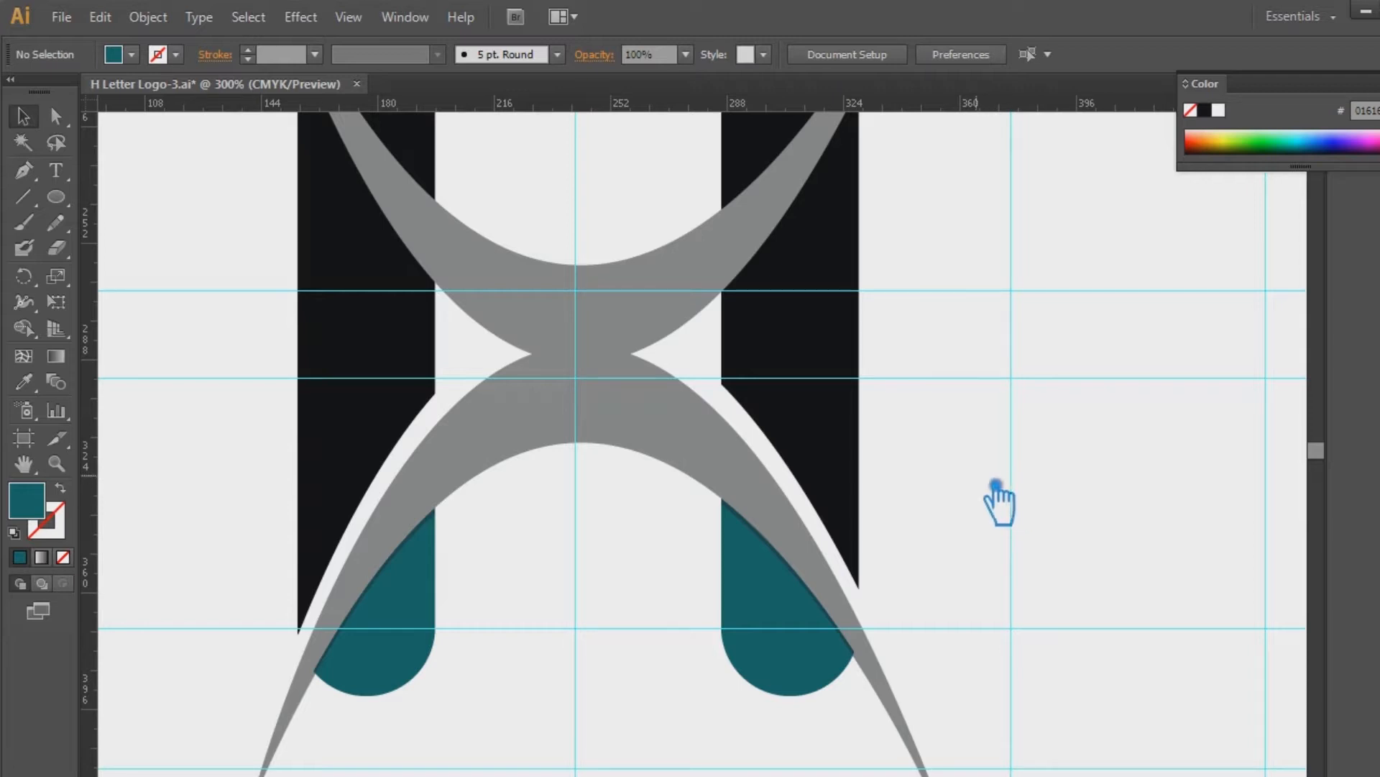
{"action": "scroll", "coordinate": [949, 489], "scroll_direction": "up", "scroll_amount": 2}
{"action": "scroll", "coordinate": [925, 478], "scroll_direction": "up", "scroll_amount": 1}
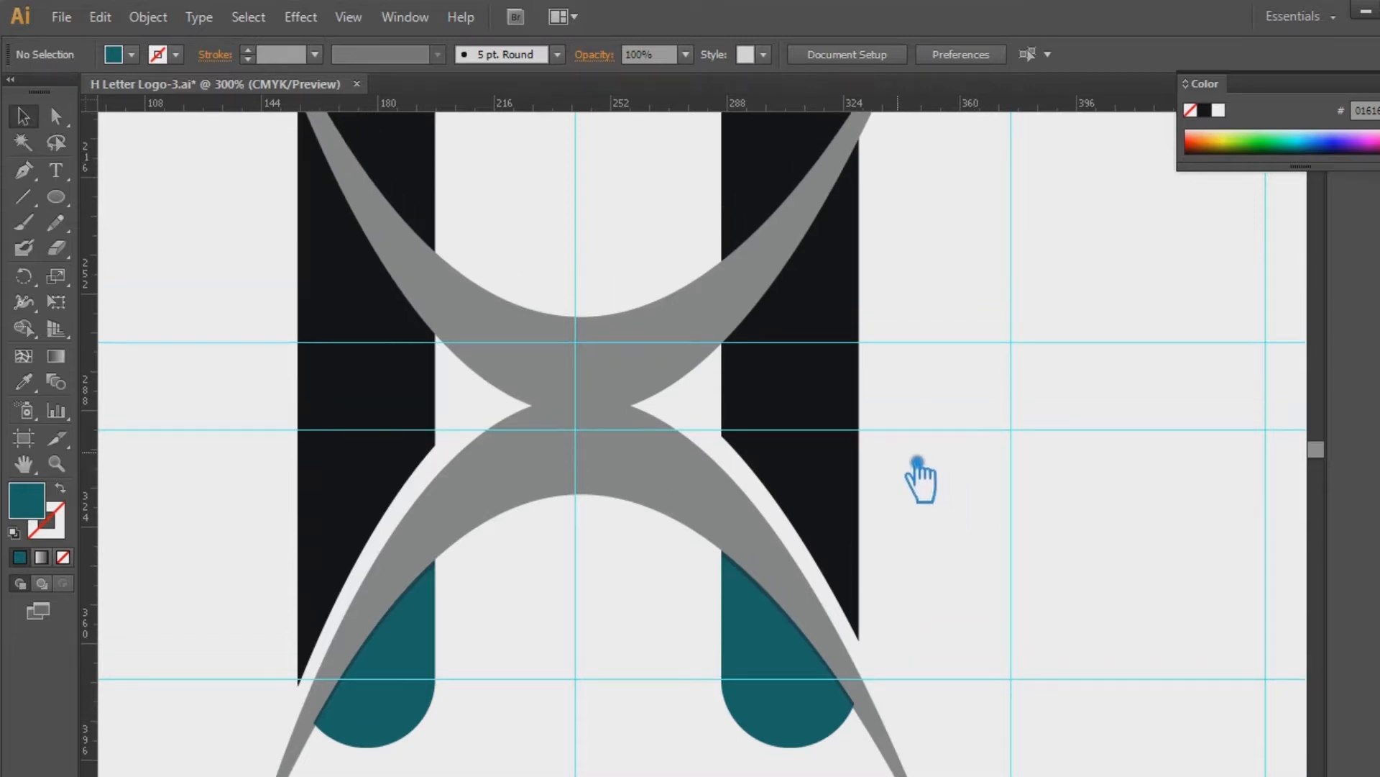
{"action": "left_click", "coordinate": [567, 480]}
{"action": "left_click", "coordinate": [38, 388]}
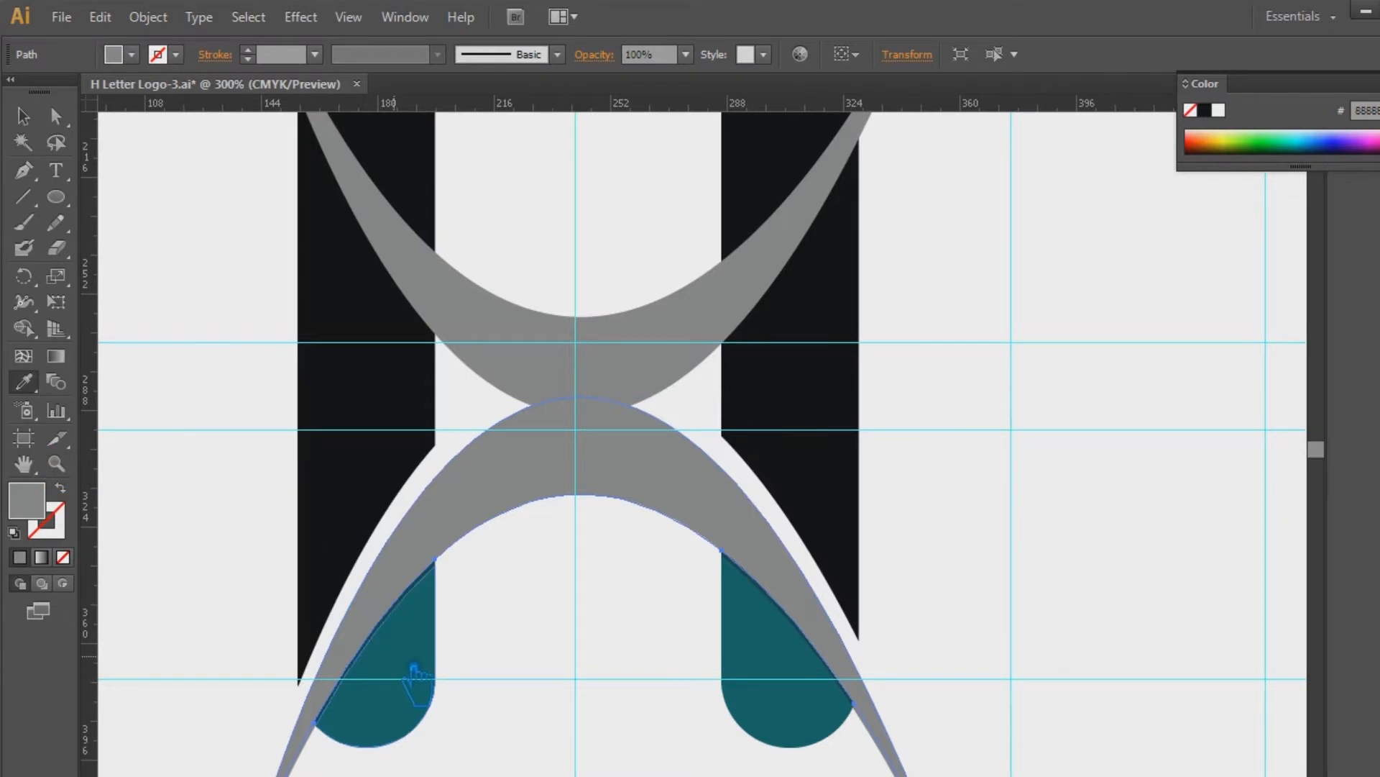
{"action": "left_click", "coordinate": [410, 662]}
{"action": "double_click", "coordinate": [52, 514]}
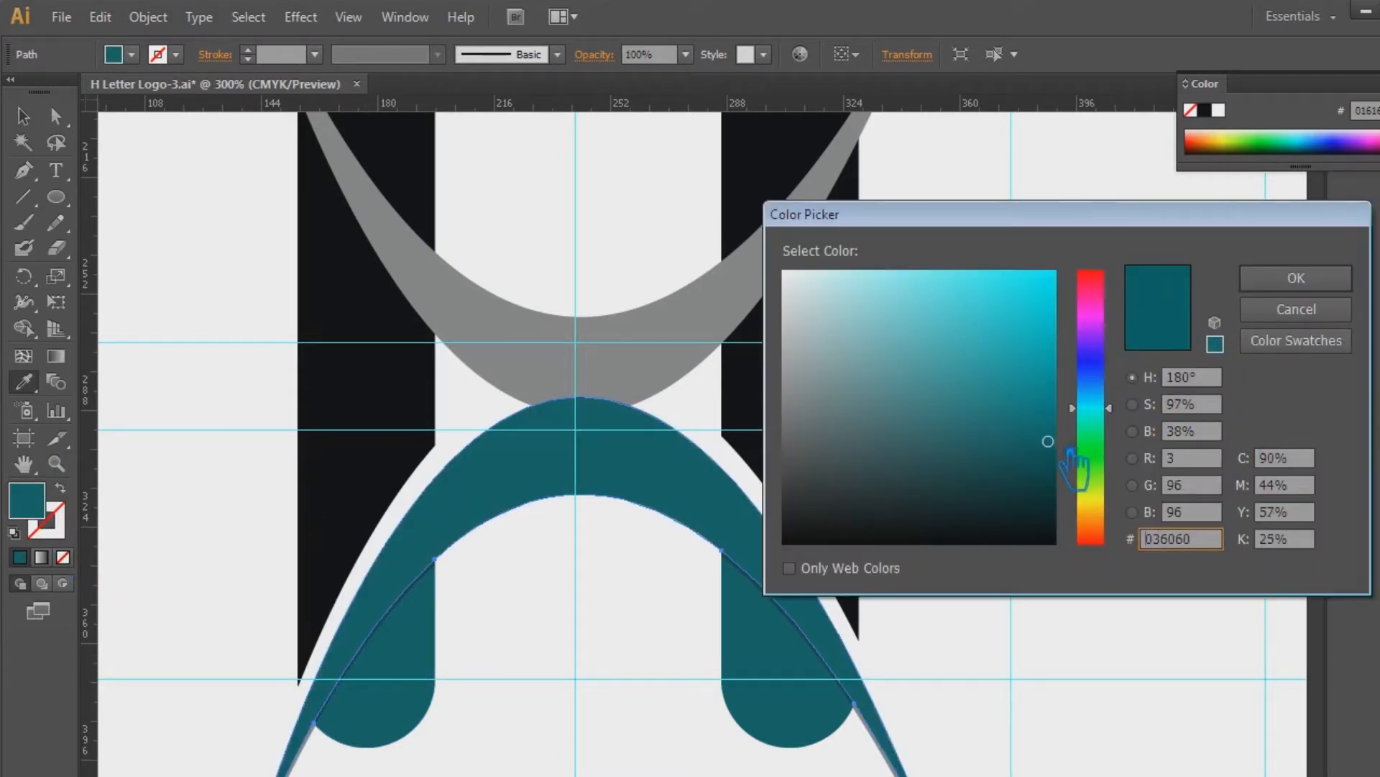
{"action": "left_click_drag", "start_coordinate": [1071, 453], "coordinate": [1072, 447]}
{"action": "left_click", "coordinate": [1296, 277]}
{"action": "left_click", "coordinate": [23, 115]}
{"action": "left_click", "coordinate": [1062, 359]}
- Duplicate the upper crescent in place and nudge the copy slightly downward
{"action": "scroll", "coordinate": [1042, 441], "scroll_direction": "up", "scroll_amount": 3}
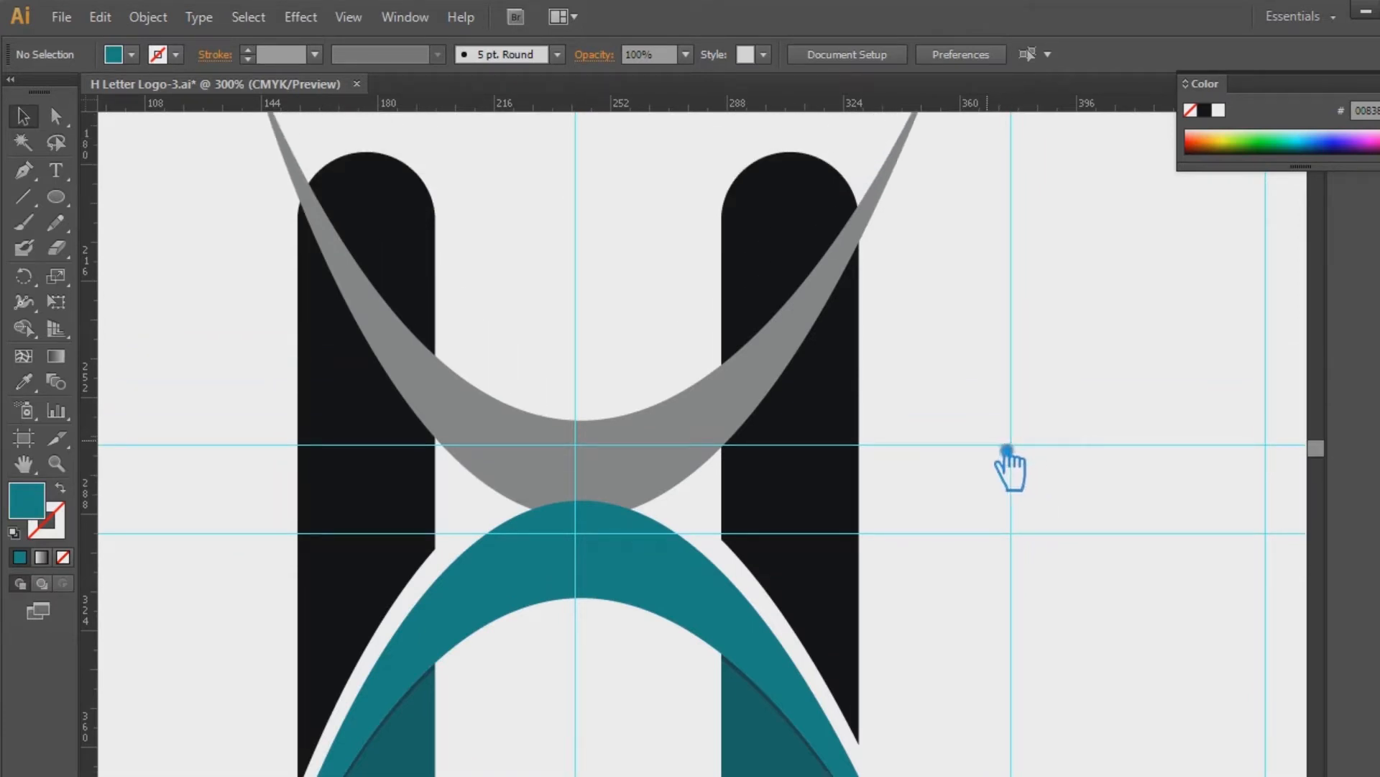
{"action": "left_click", "coordinate": [492, 448]}
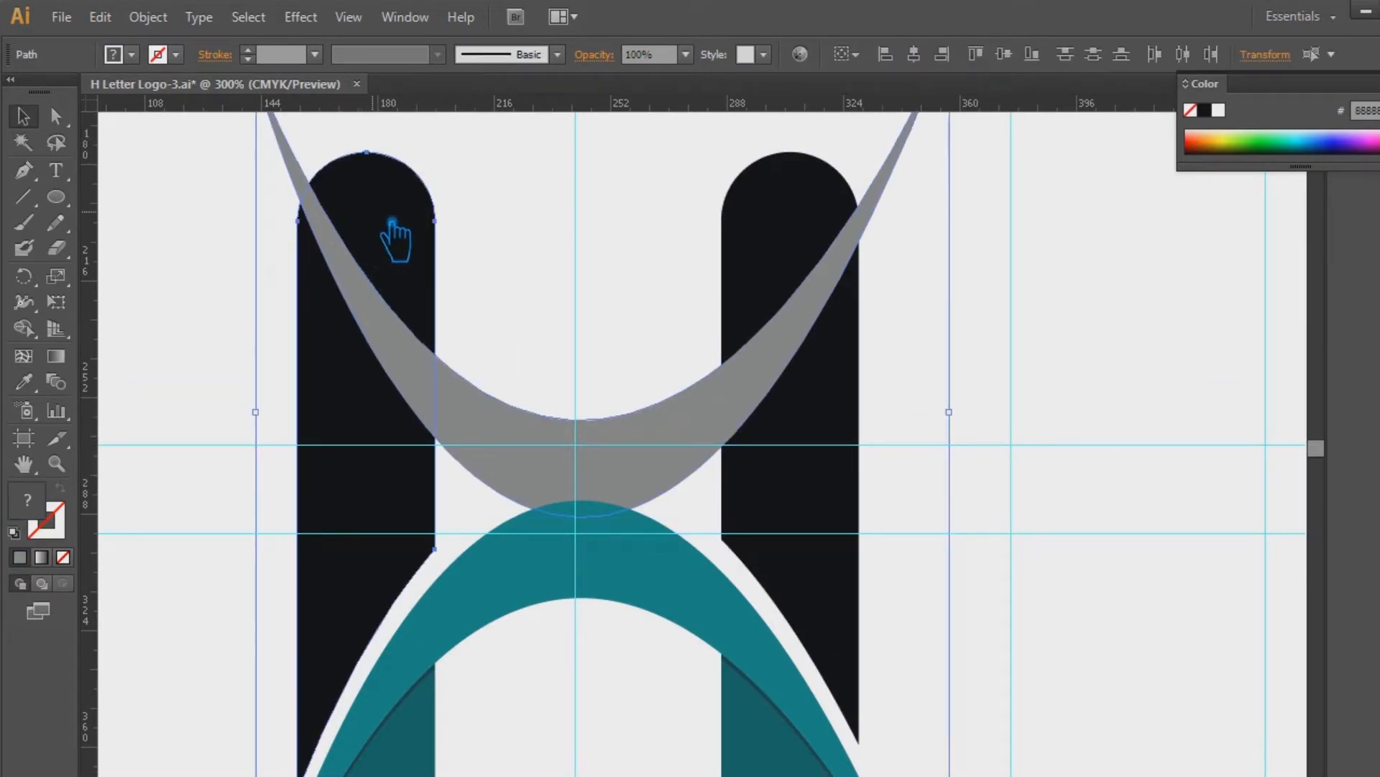
{"action": "left_click", "coordinate": [1063, 330]}
{"action": "left_click", "coordinate": [656, 456]}
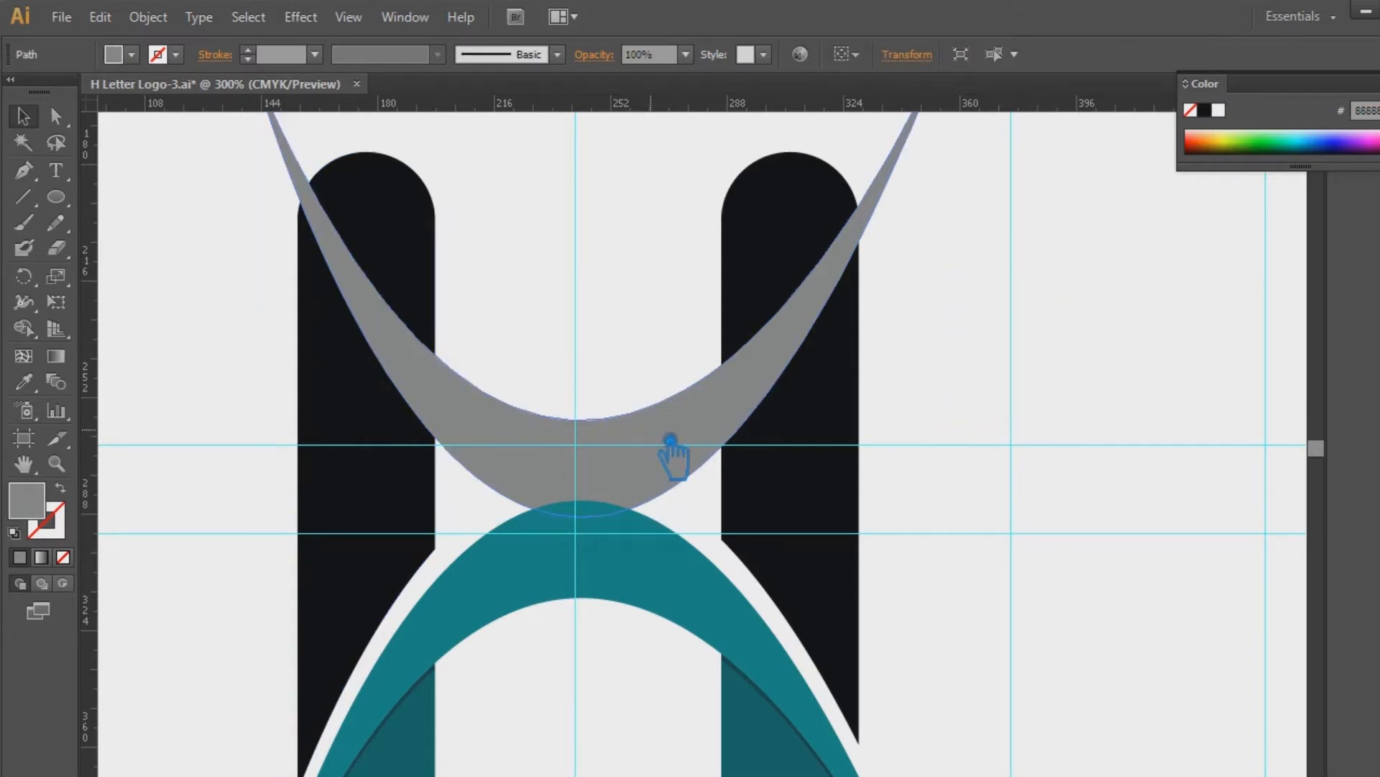
{"action": "left_click", "coordinate": [685, 426]}
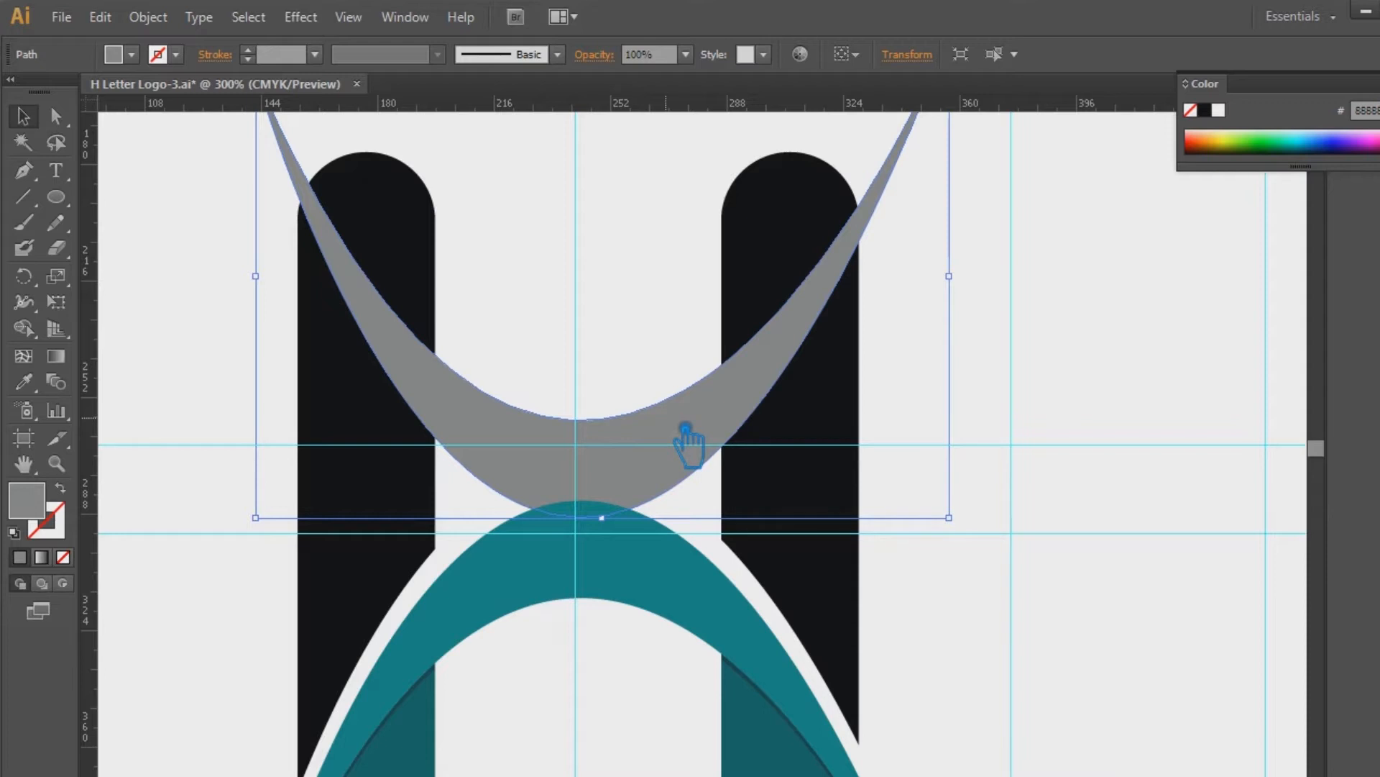
{"action": "key", "text": "Down"}
{"action": "key", "text": "Down"}
{"action": "key", "text": "Down"}
{"action": "key", "text": "Down"}
{"action": "key", "text": "Down"}
{"action": "key", "text": "Down"}
- Add both black bars to the upper crescent copy selection and apply Pathfinder Divide
{"action": "left_click", "coordinate": [410, 225], "text": "shift"}
{"action": "left_click", "coordinate": [789, 214], "text": "shift"}
{"action": "key", "text": "shift+ctrl+F9"}
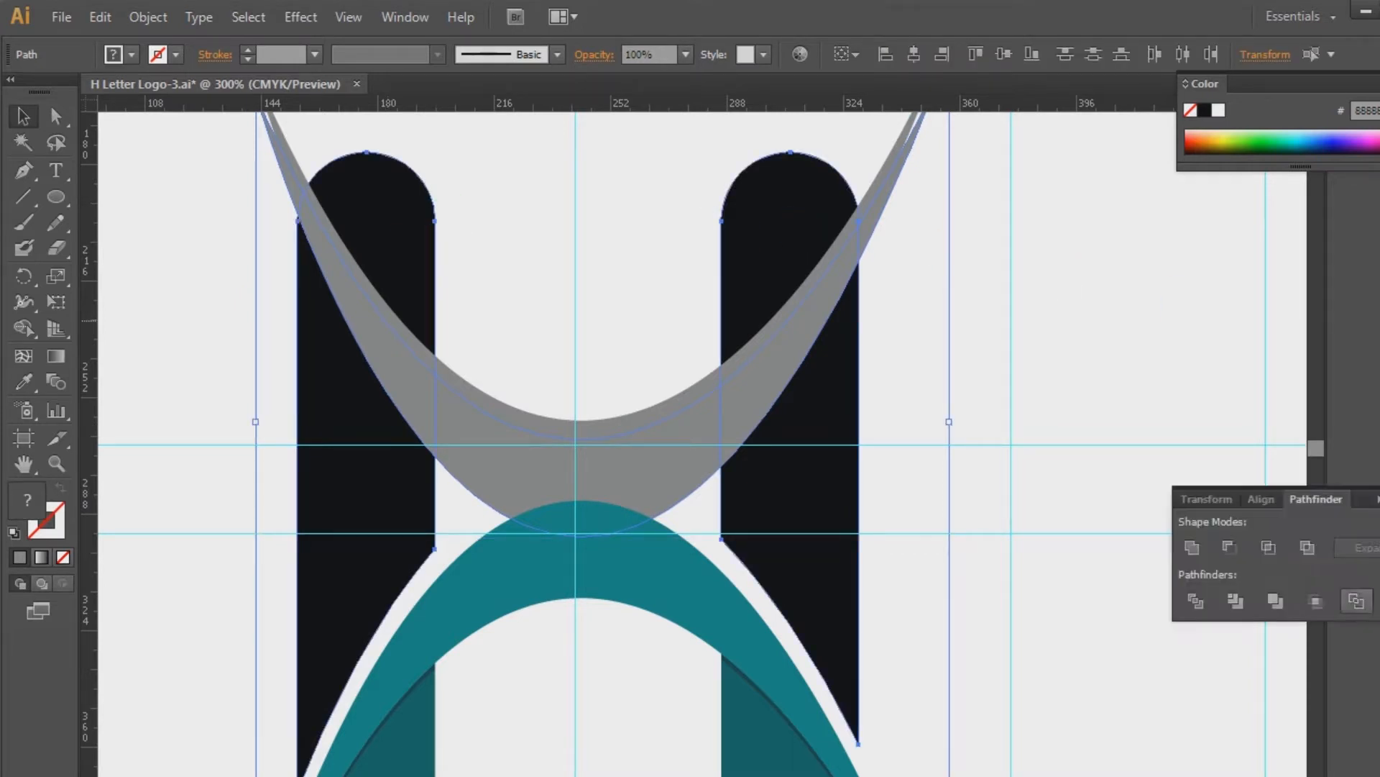
{"action": "left_click", "coordinate": [1212, 608]}
{"action": "key", "text": "shift+ctrl+F9"}
{"action": "key", "text": "shift+ctrl+a"}
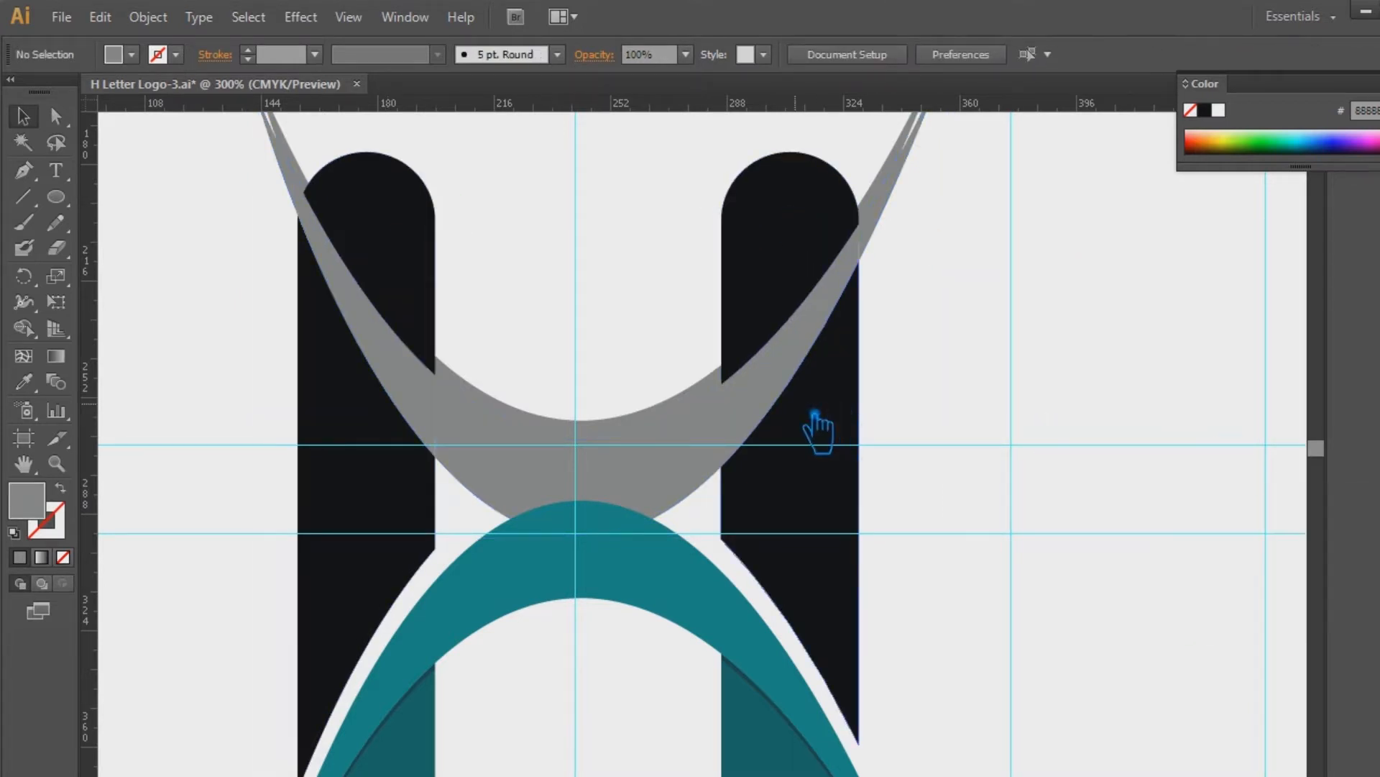
- Ungroup the divided bars and crescent copy, and delete the copy's tips outside the bars
{"action": "right_click", "coordinate": [737, 399]}
{"action": "left_click", "coordinate": [811, 519]}
{"action": "left_click", "coordinate": [931, 221]}
{"action": "left_click", "coordinate": [917, 192]}
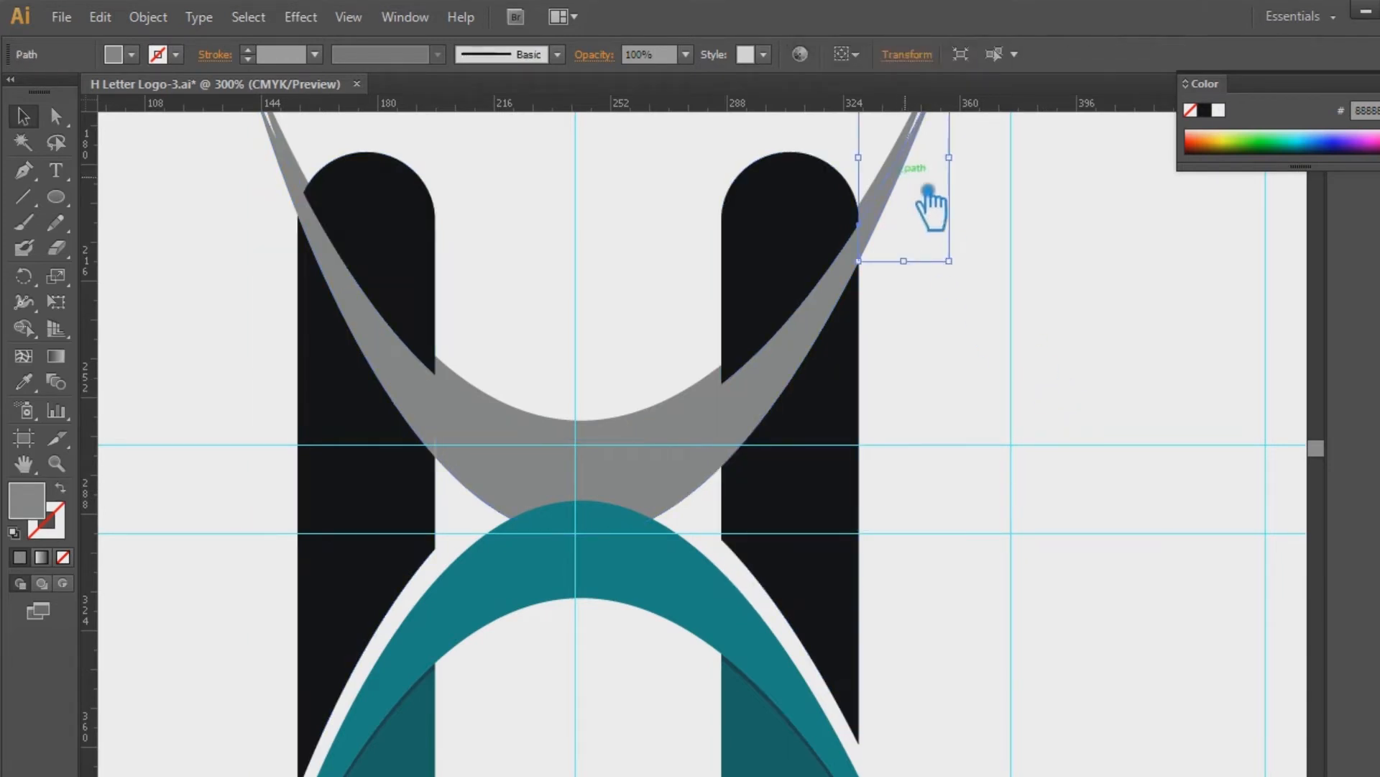
{"action": "left_click", "coordinate": [962, 231]}
{"action": "left_click", "coordinate": [302, 175]}
{"action": "key", "text": "Delete"}
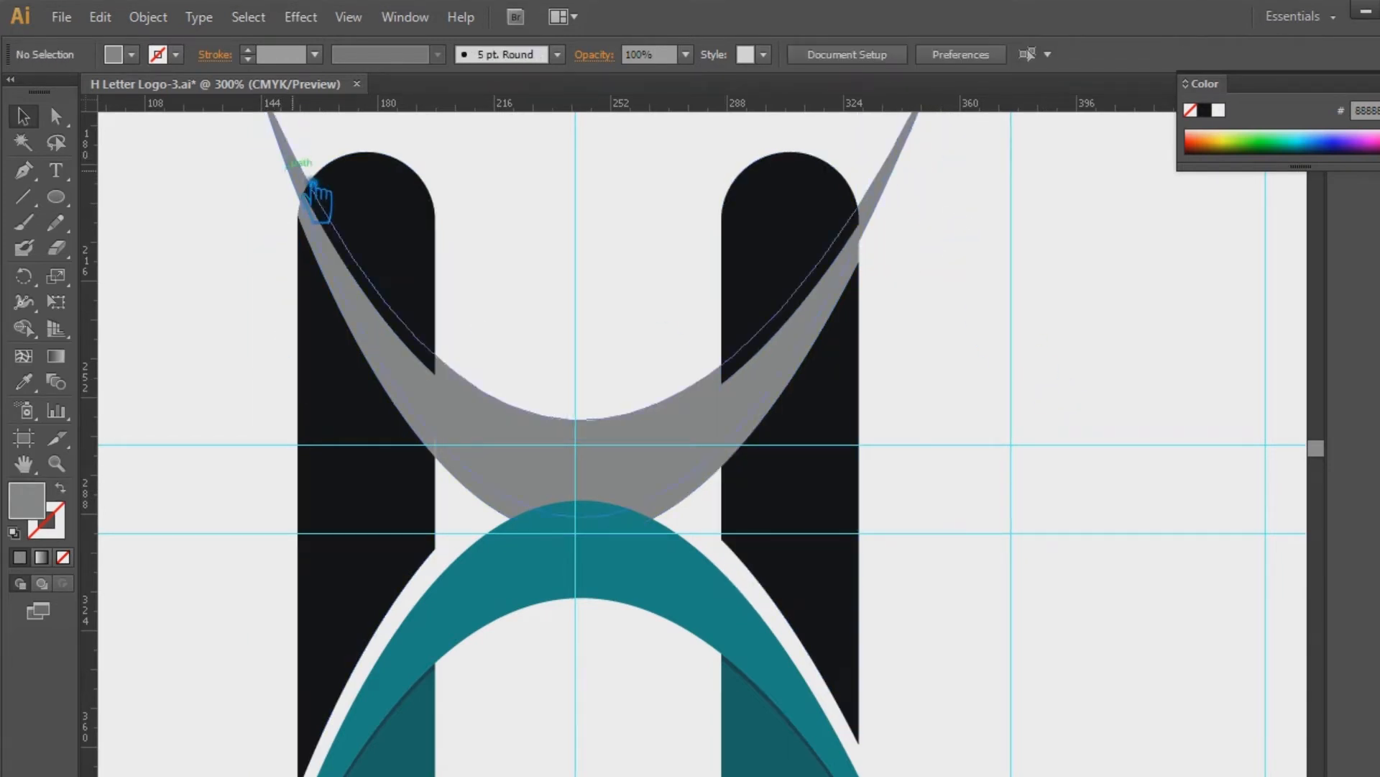
- Delete the upper crescent copy's remaining pieces over both bars and between them
{"action": "left_click", "coordinate": [392, 356]}
{"action": "key", "text": "Delete"}
{"action": "left_click", "coordinate": [493, 489]}
{"action": "key", "text": "Delete"}
{"action": "left_click", "coordinate": [784, 420]}
{"action": "key", "text": "Delete"}
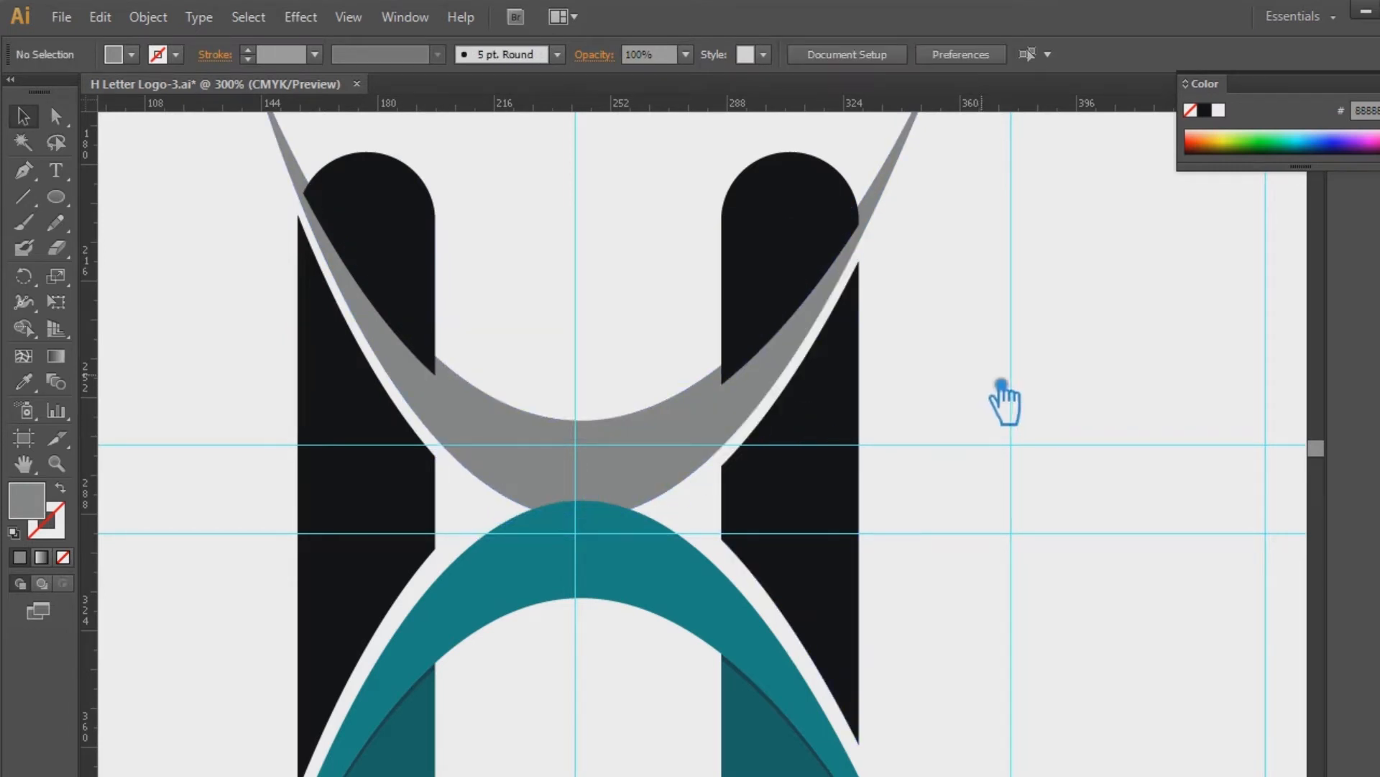
- Bring the upper grey crescent to the front of the other shapes and deselect it
{"action": "left_click", "coordinate": [569, 437]}
{"action": "key", "text": "ctrl+shift+b"}
{"action": "key", "text": "ctrl+shift+bracketright"}
{"action": "key", "text": "ctrl+shift+b"}
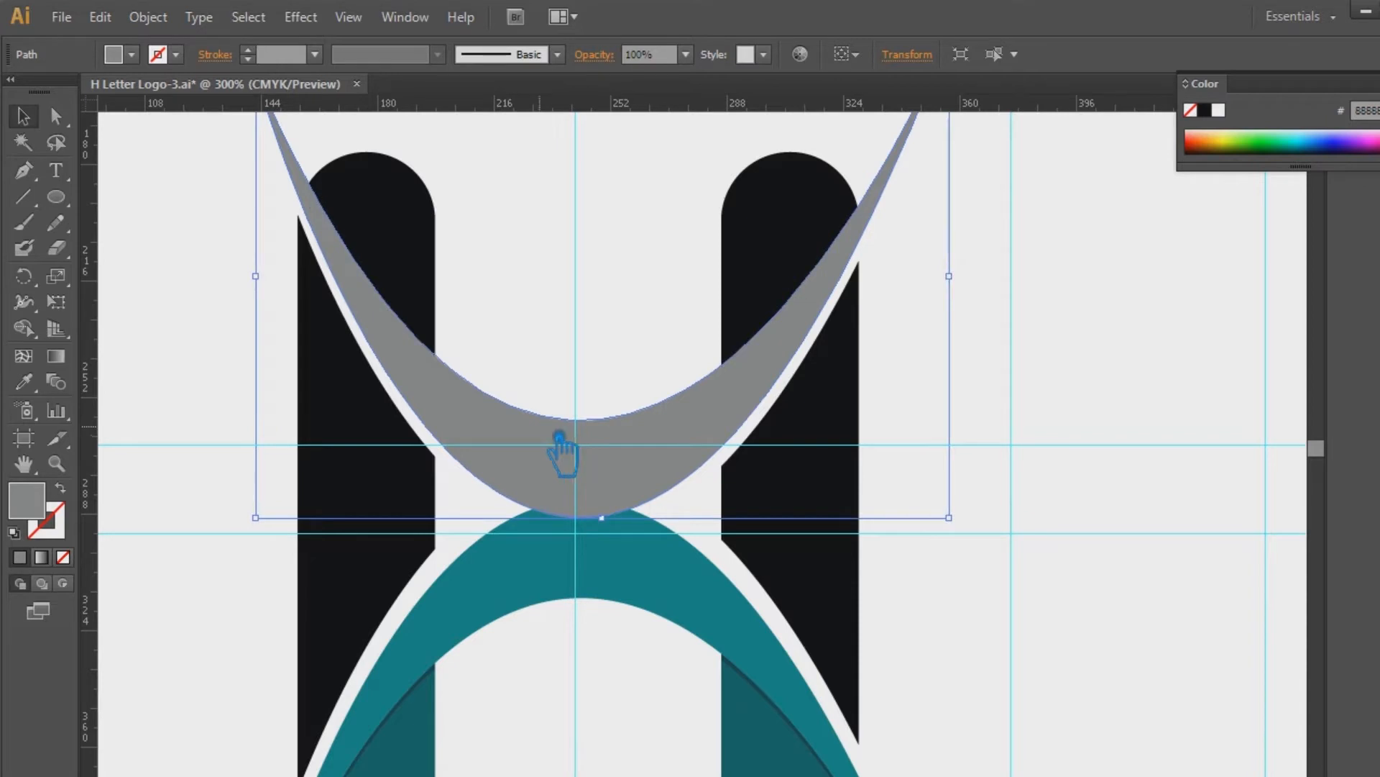
{"action": "left_click", "coordinate": [1082, 450]}
{"action": "left_click_drag", "start_coordinate": [1085, 539], "coordinate": [1138, 449]}
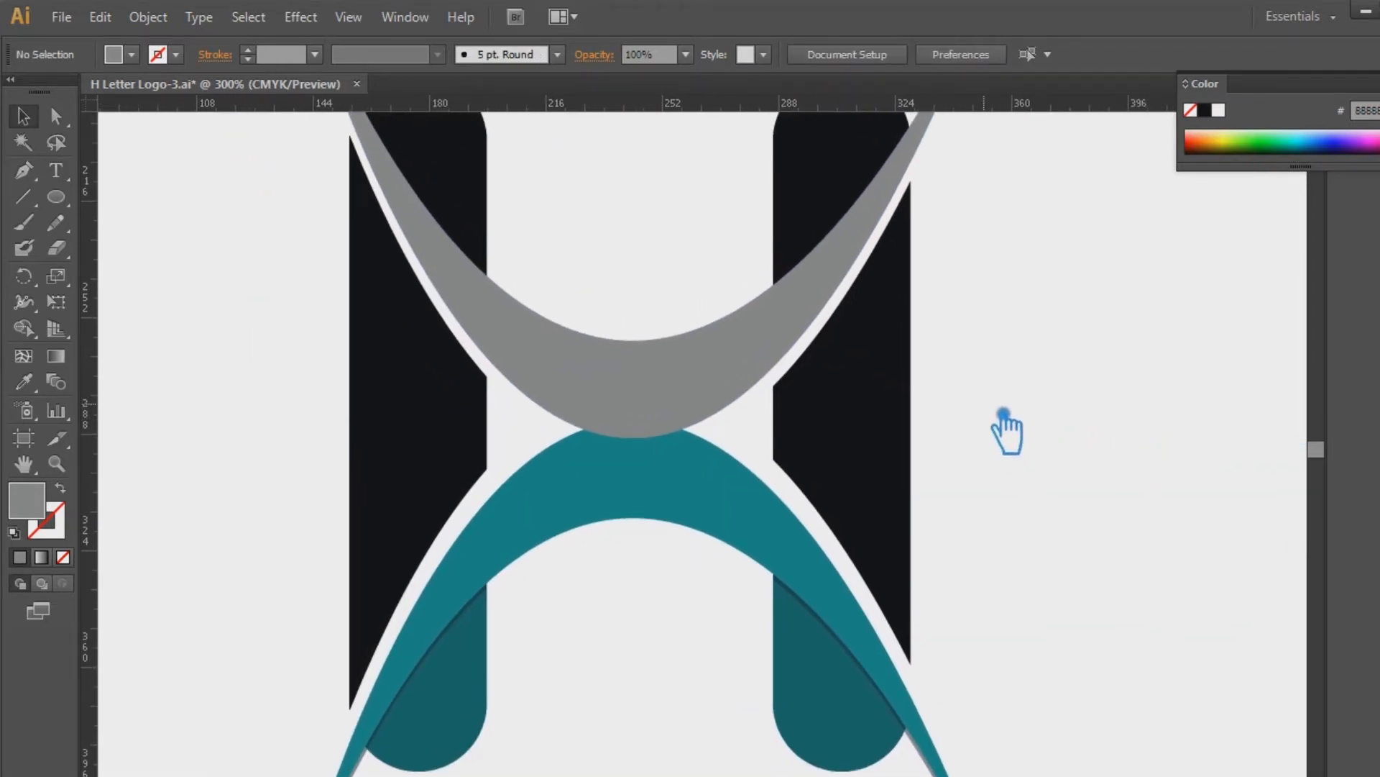
{"action": "left_click_drag", "start_coordinate": [1080, 399], "coordinate": [1044, 528]}
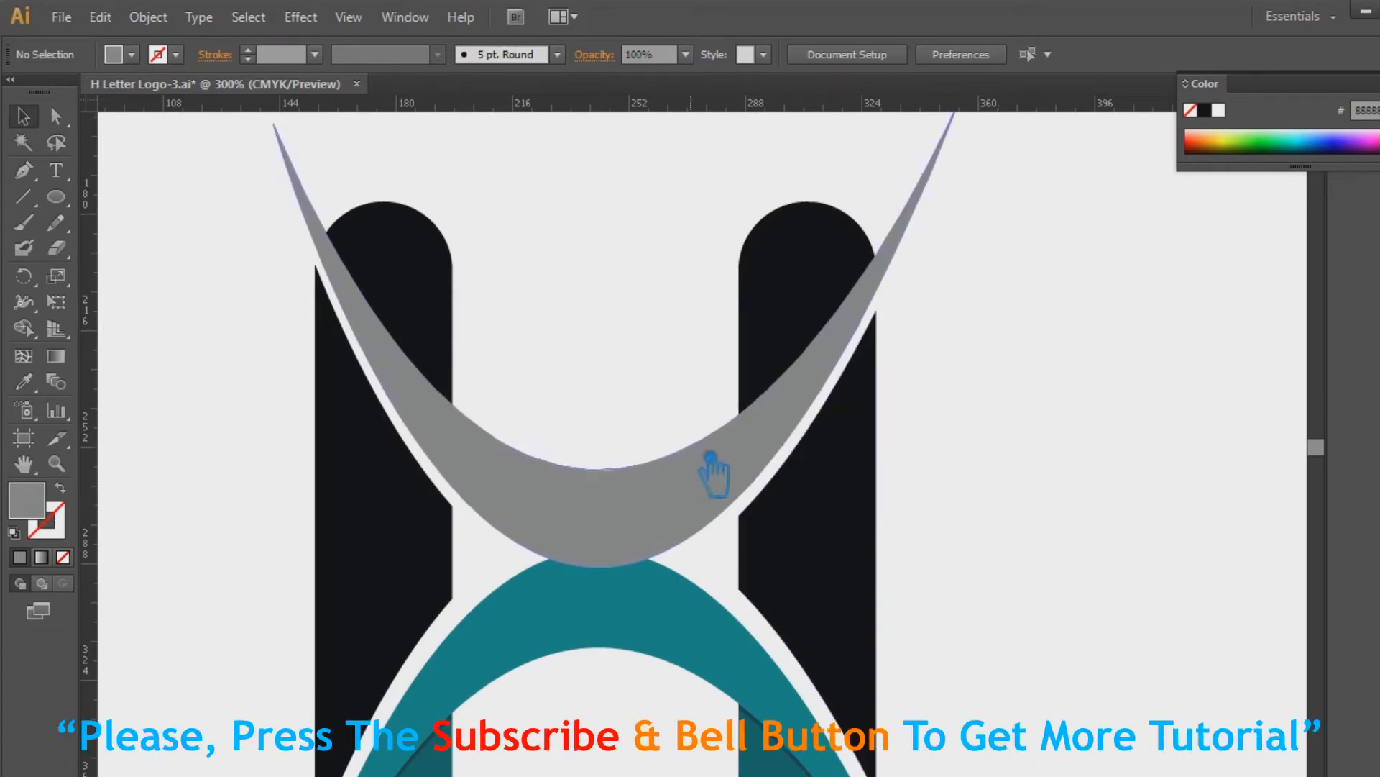
- Make a copy of the upper grey crescent and nudge it slightly upward over the black bar tops
{"action": "left_click", "coordinate": [444, 344]}
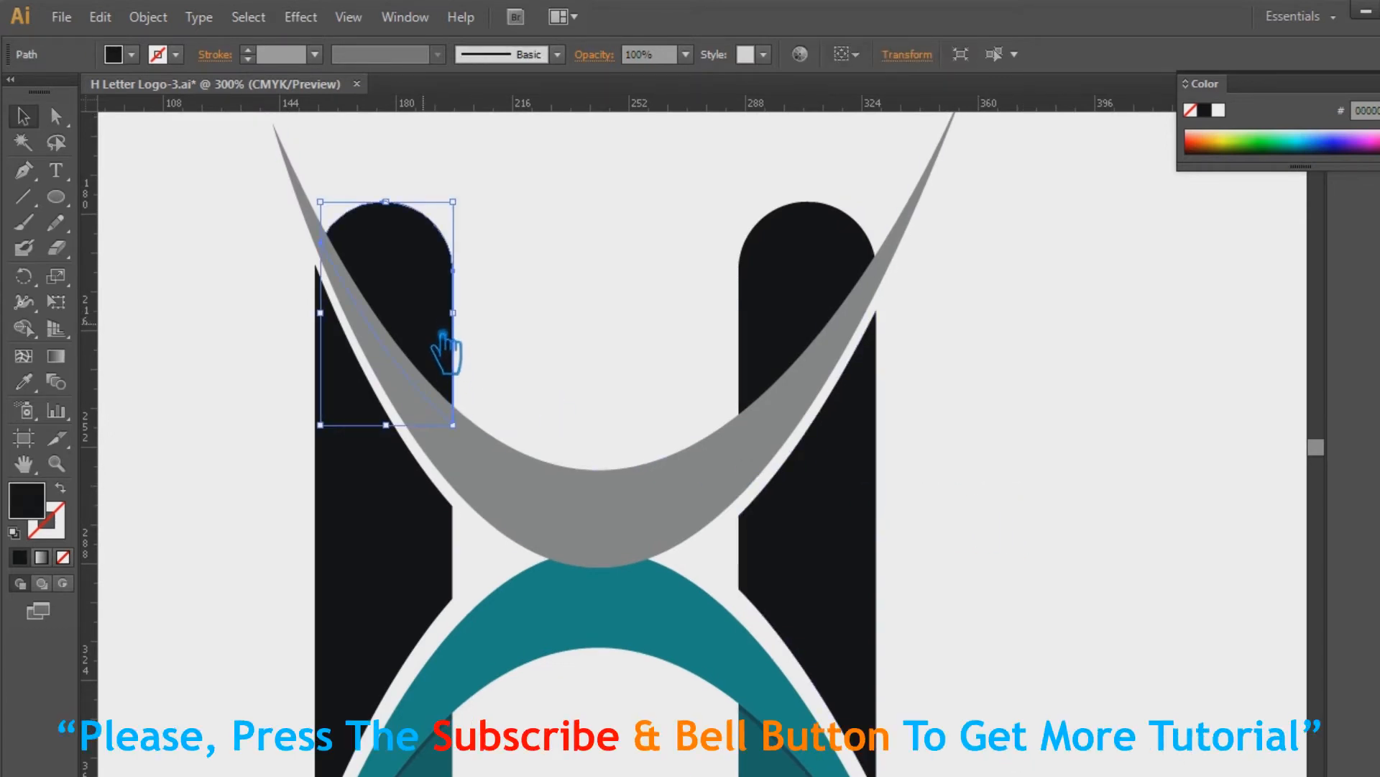
{"action": "left_click", "coordinate": [572, 519]}
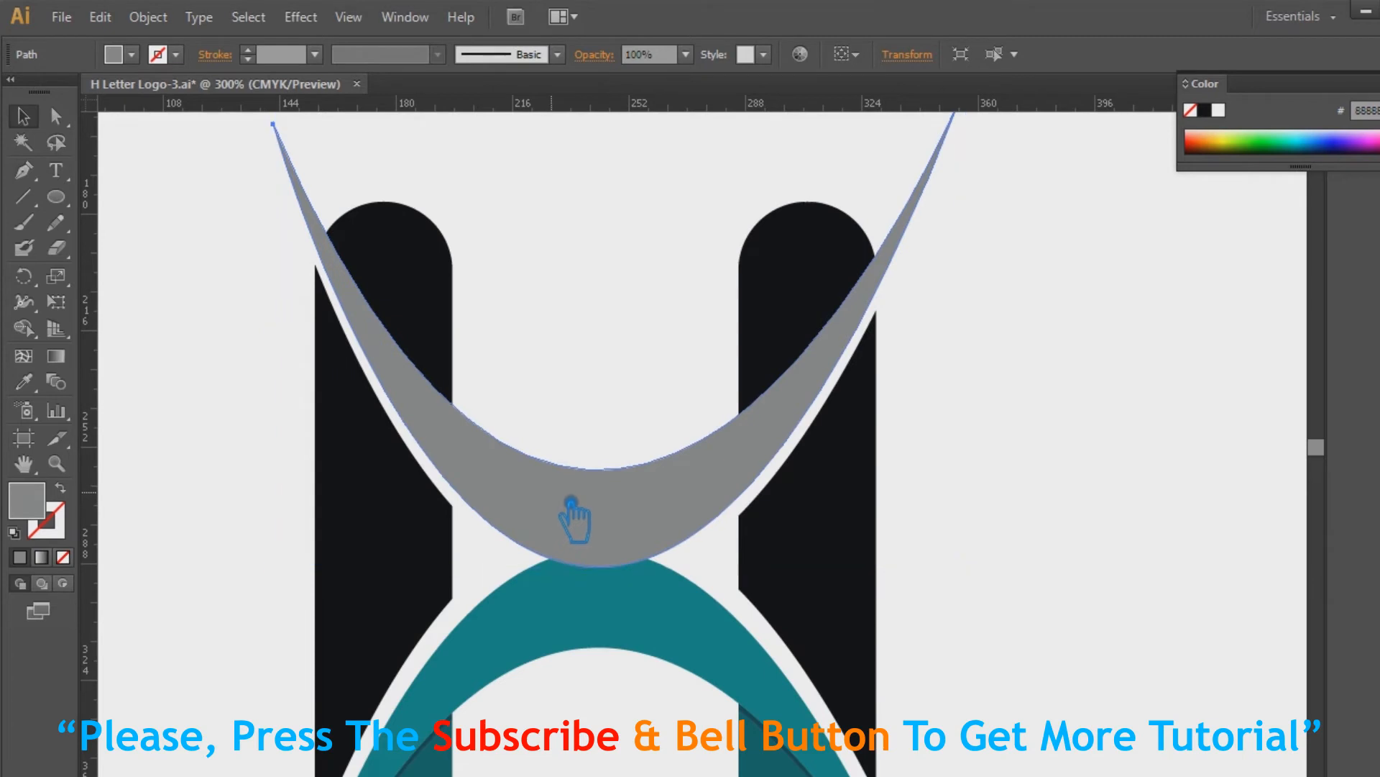
{"action": "key", "text": "Up"}
{"action": "key", "text": "Up"}
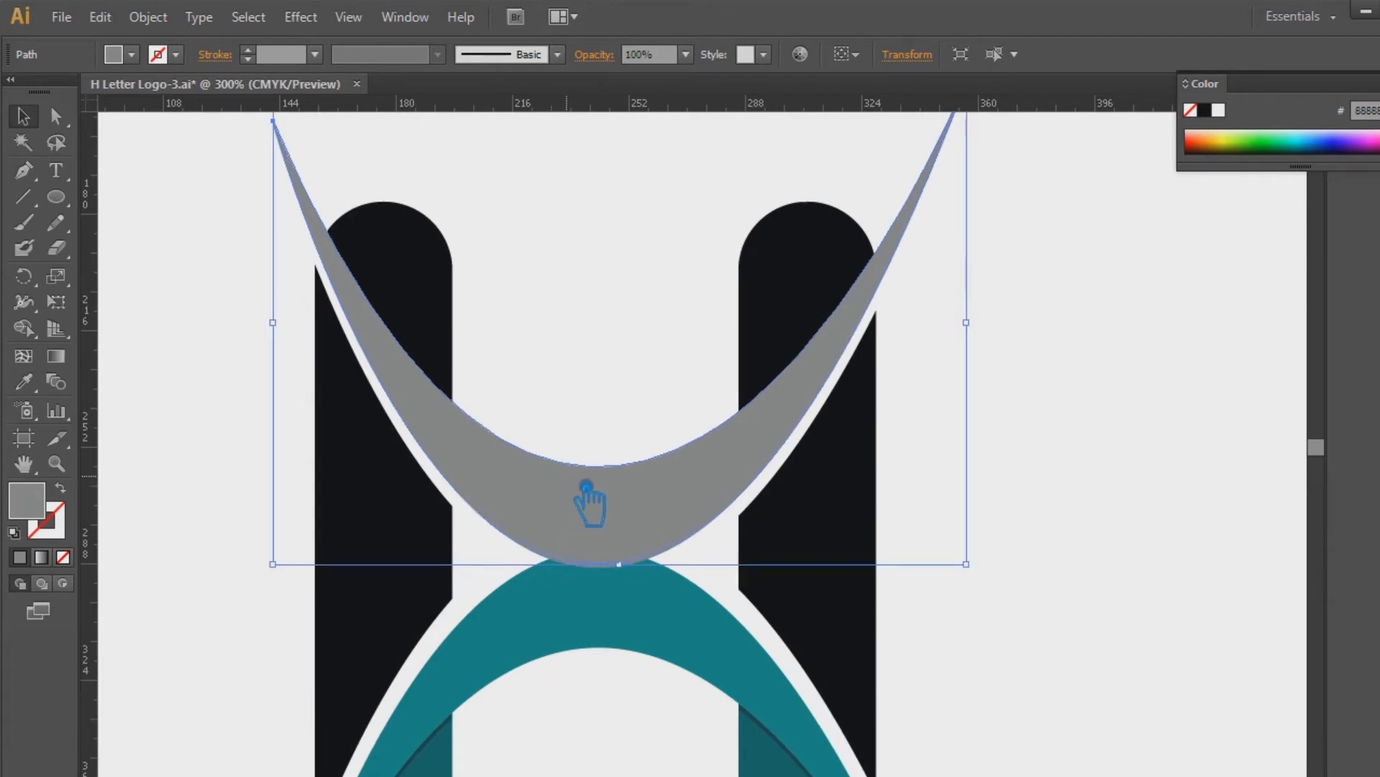
{"action": "key", "text": "Up"}
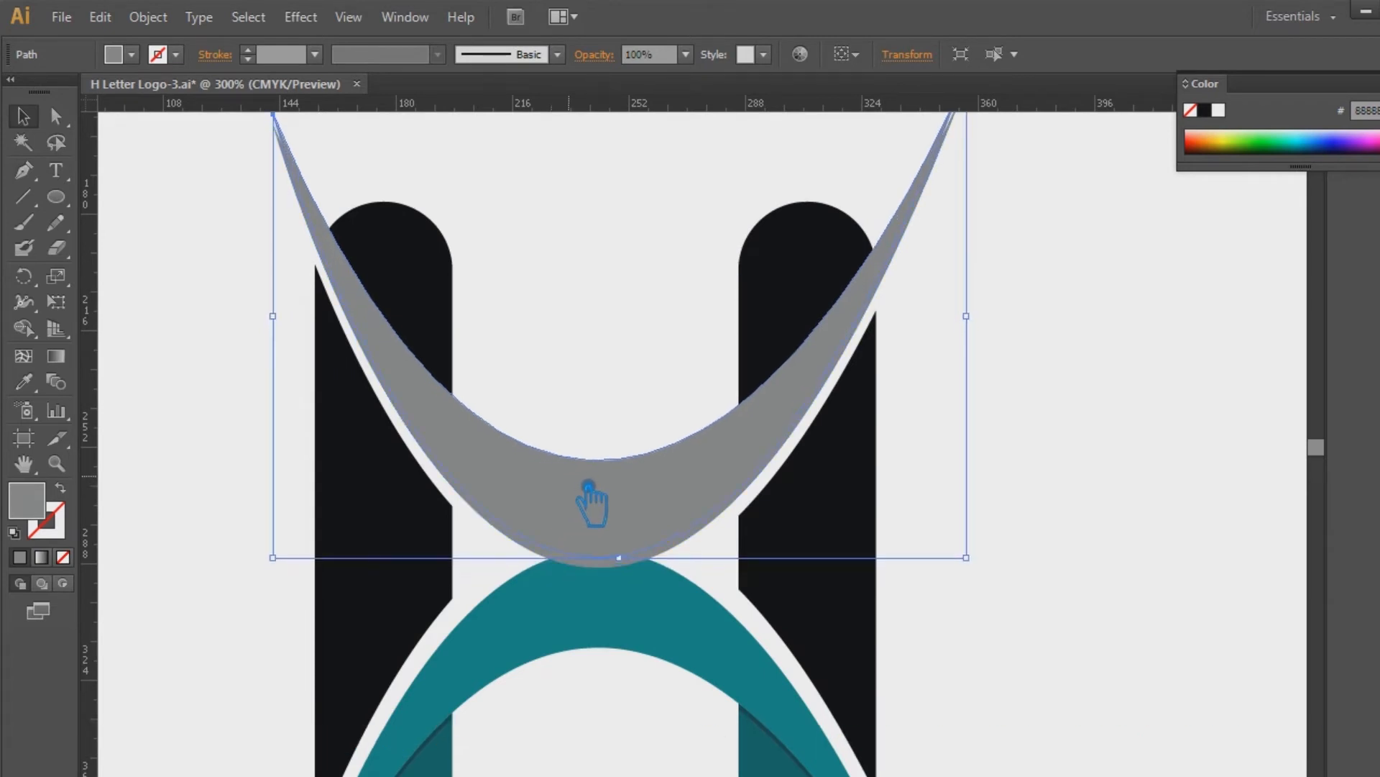
- Add both black bar tops to the crescent copy selection and apply Pathfinder Divide
{"action": "left_click", "coordinate": [448, 298], "text": "shift"}
{"action": "left_click", "coordinate": [806, 270], "text": "shift"}
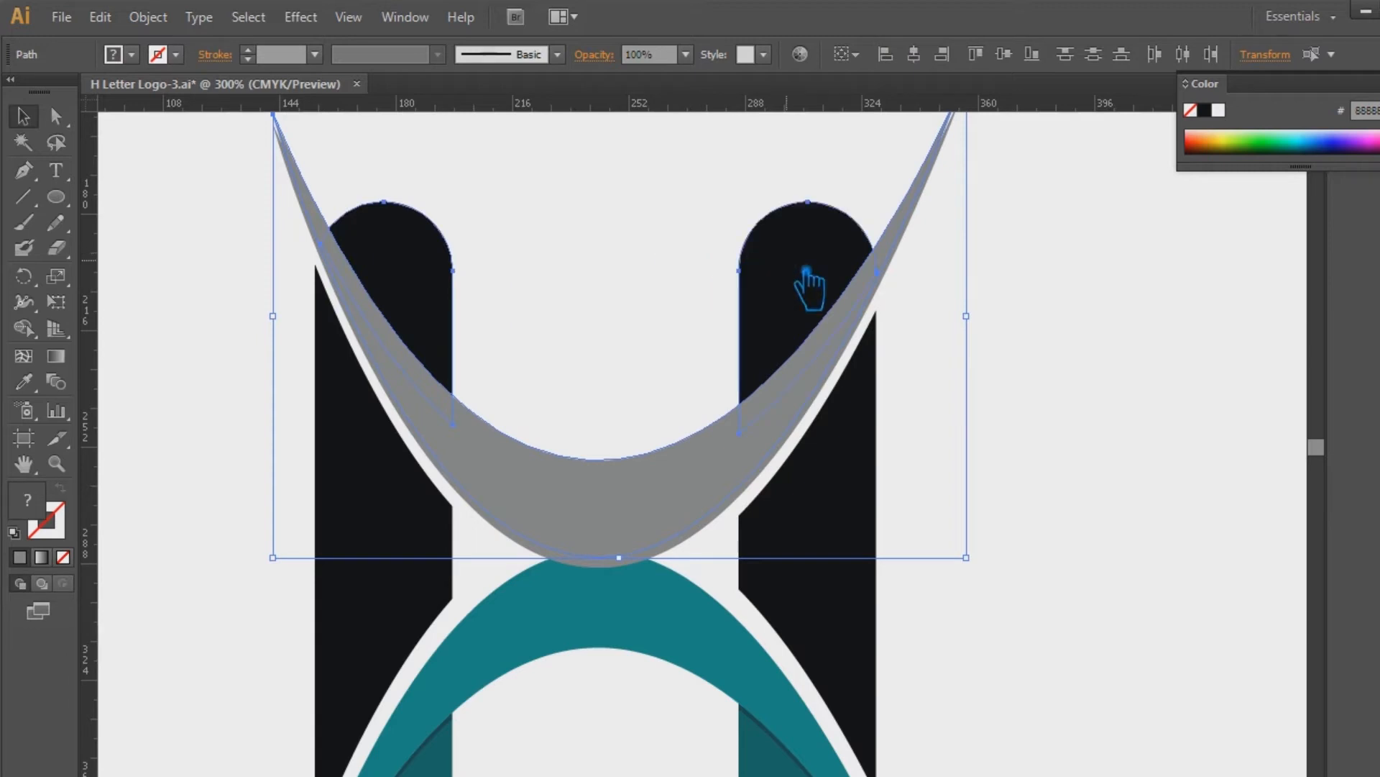
{"action": "key", "text": "shift+ctrl+F9"}
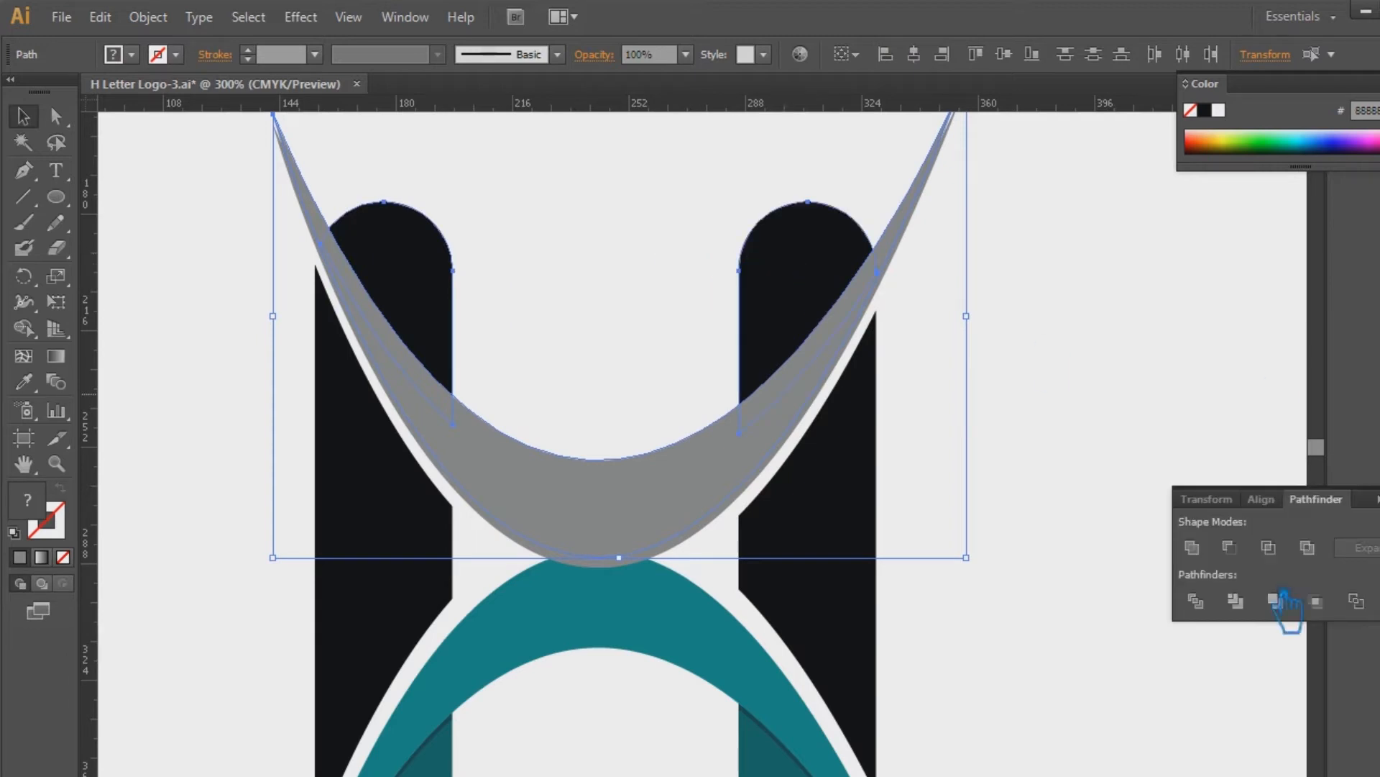
{"action": "left_click", "coordinate": [1224, 609]}
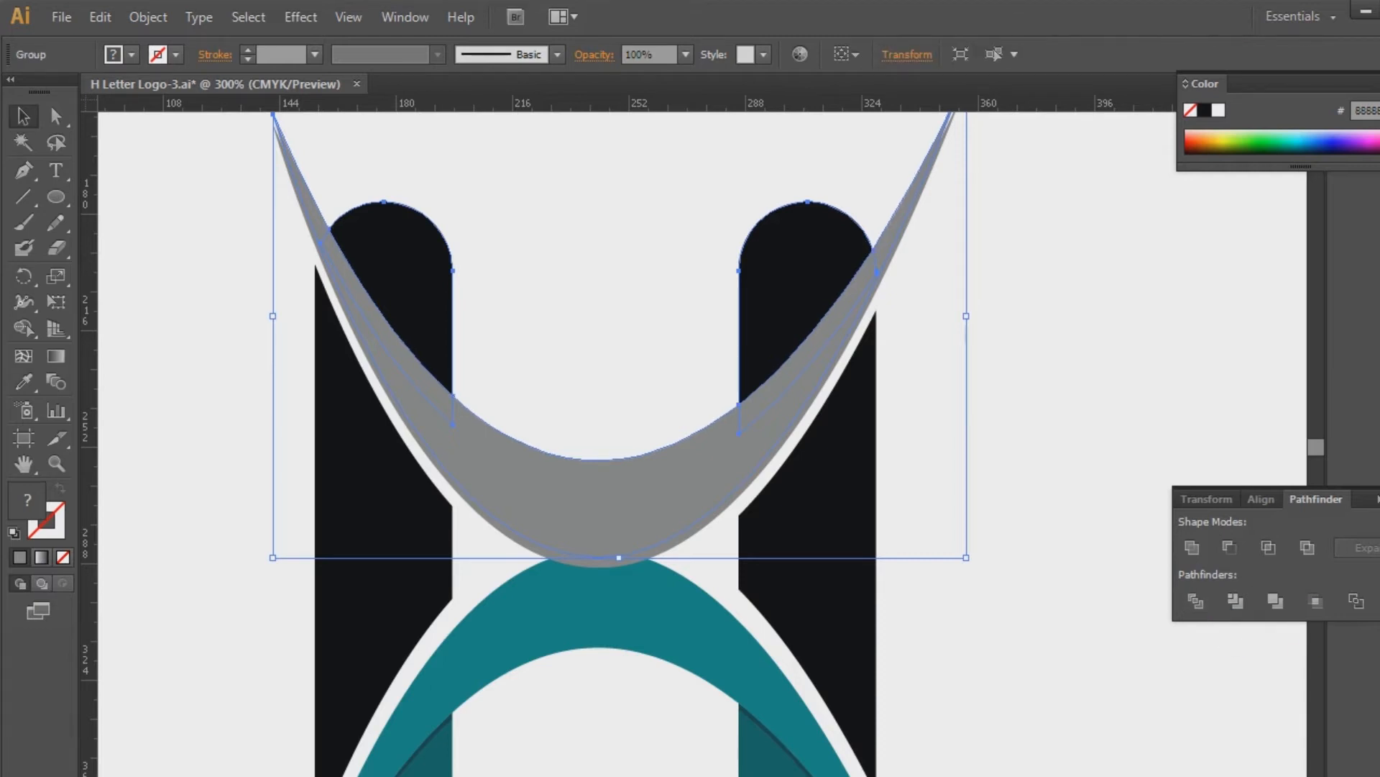
- Ungroup the divided bar tops and crescent copy, and delete the copy's leftover pieces outside the bars
{"action": "left_click", "coordinate": [1211, 308]}
{"action": "right_click", "coordinate": [917, 204]}
{"action": "left_click", "coordinate": [978, 329]}
{"action": "left_click", "coordinate": [1115, 320]}
{"action": "left_click", "coordinate": [927, 204]}
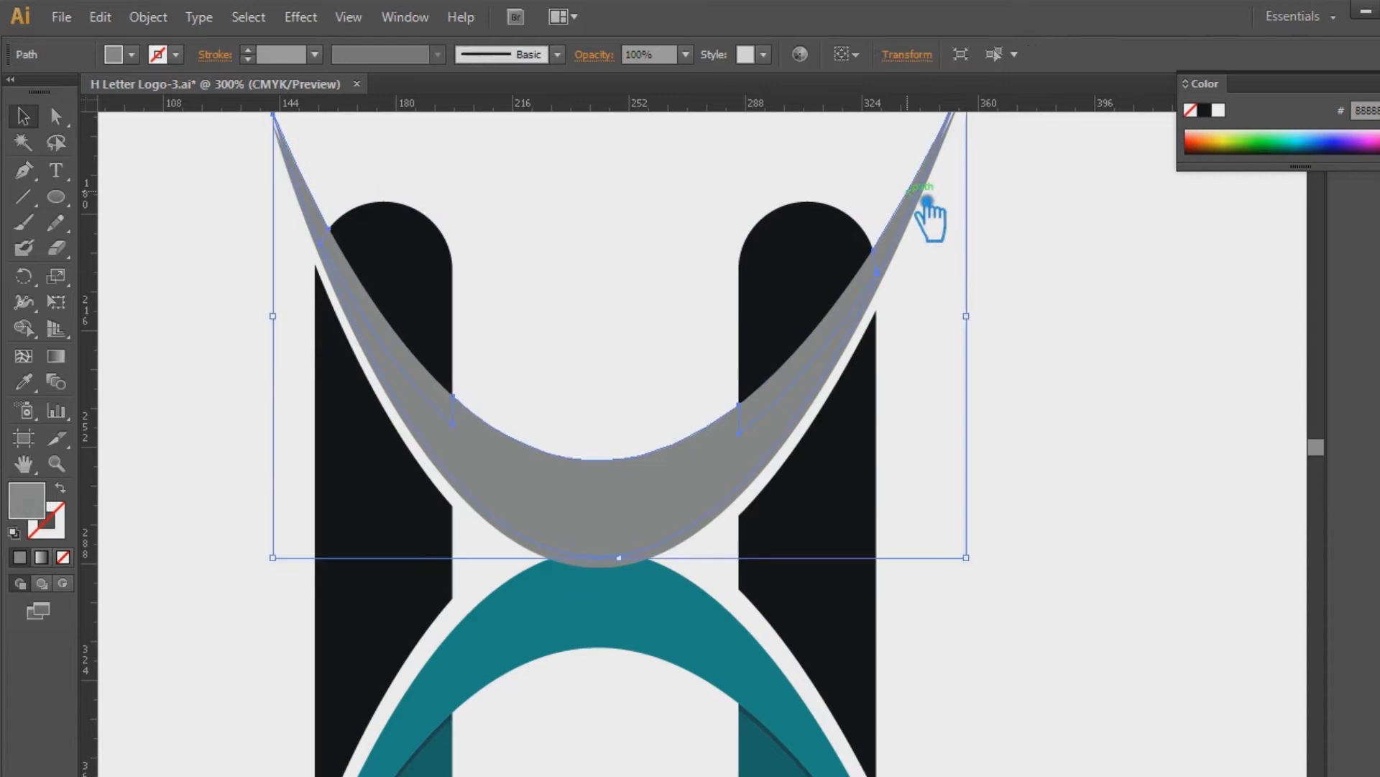
{"action": "key", "text": "Delete"}
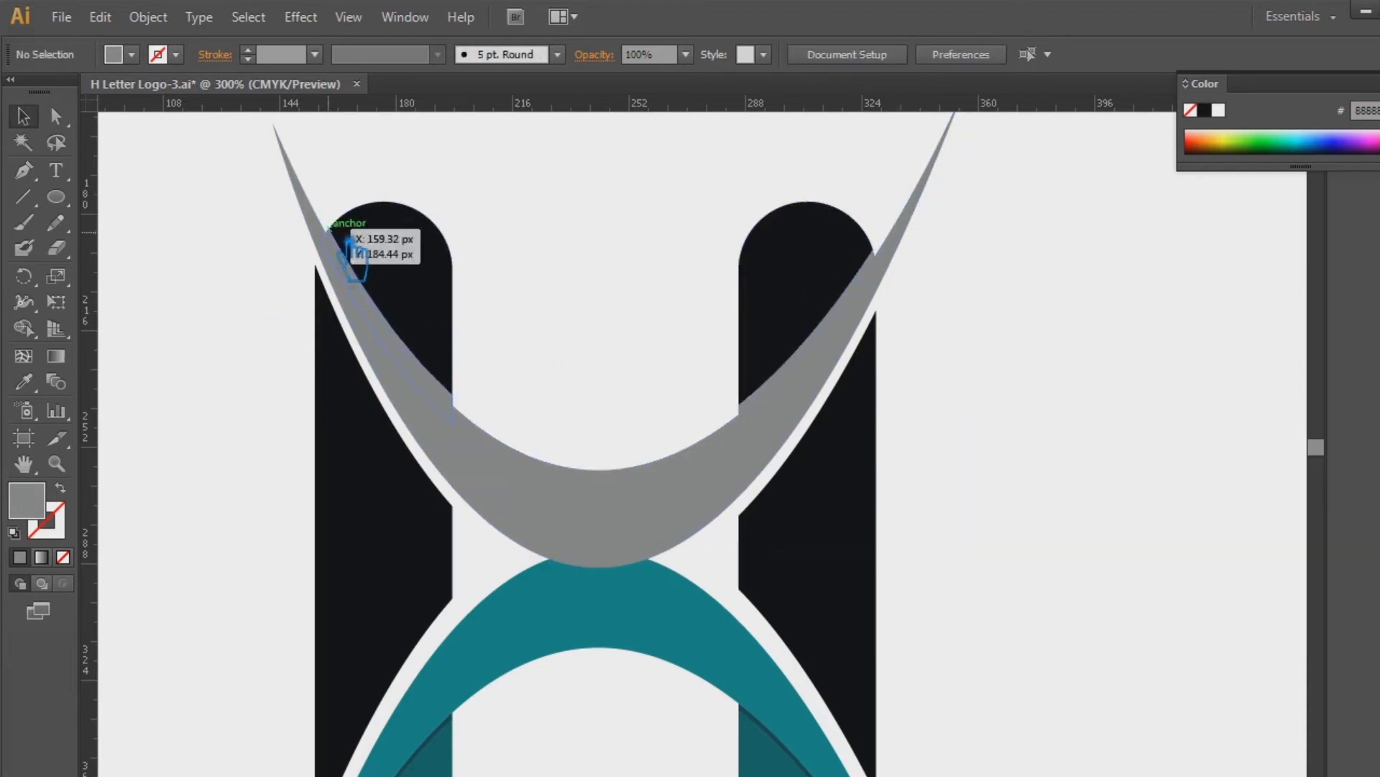
- Select the grey pieces over both bars, the upper crescent and the two black bar tops, and apply Pathfinder Divide
{"action": "left_click", "coordinate": [817, 385]}
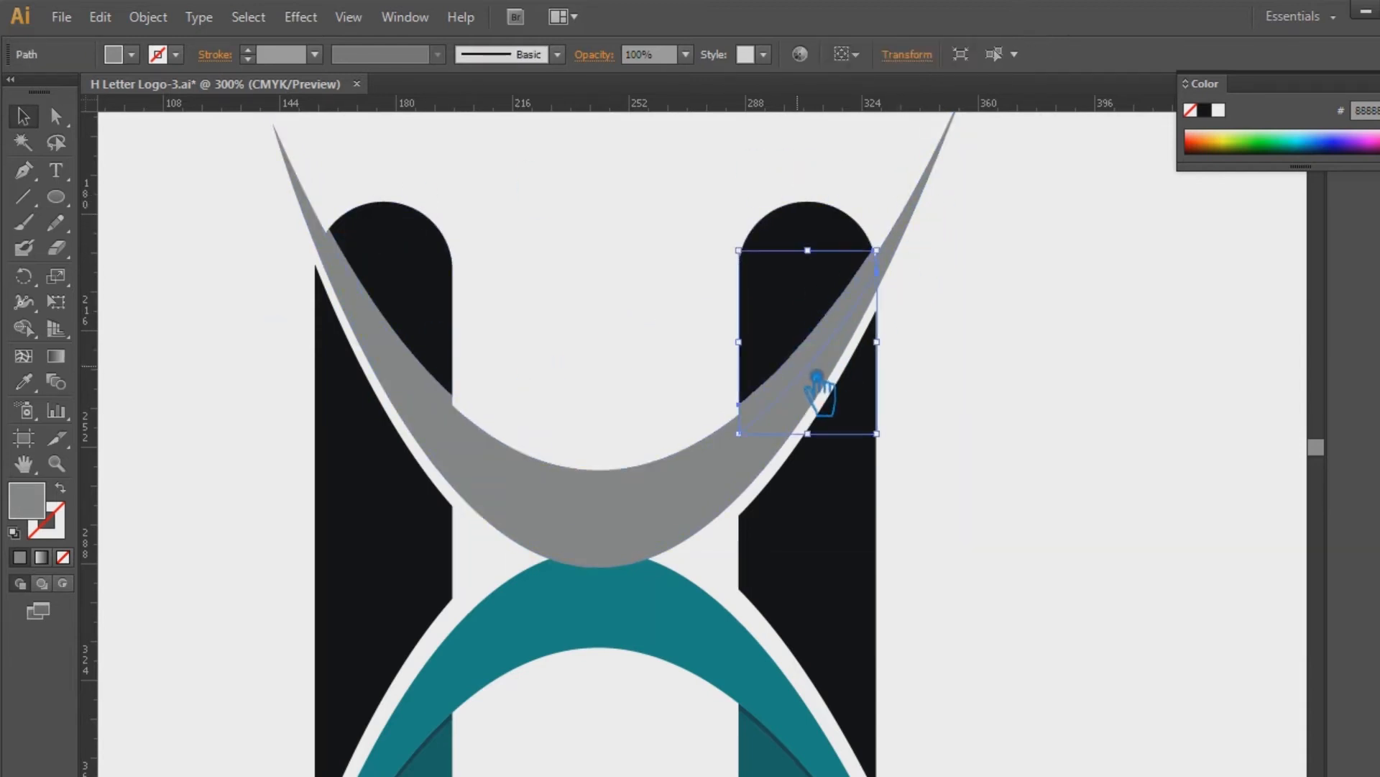
{"action": "left_click", "coordinate": [625, 520]}
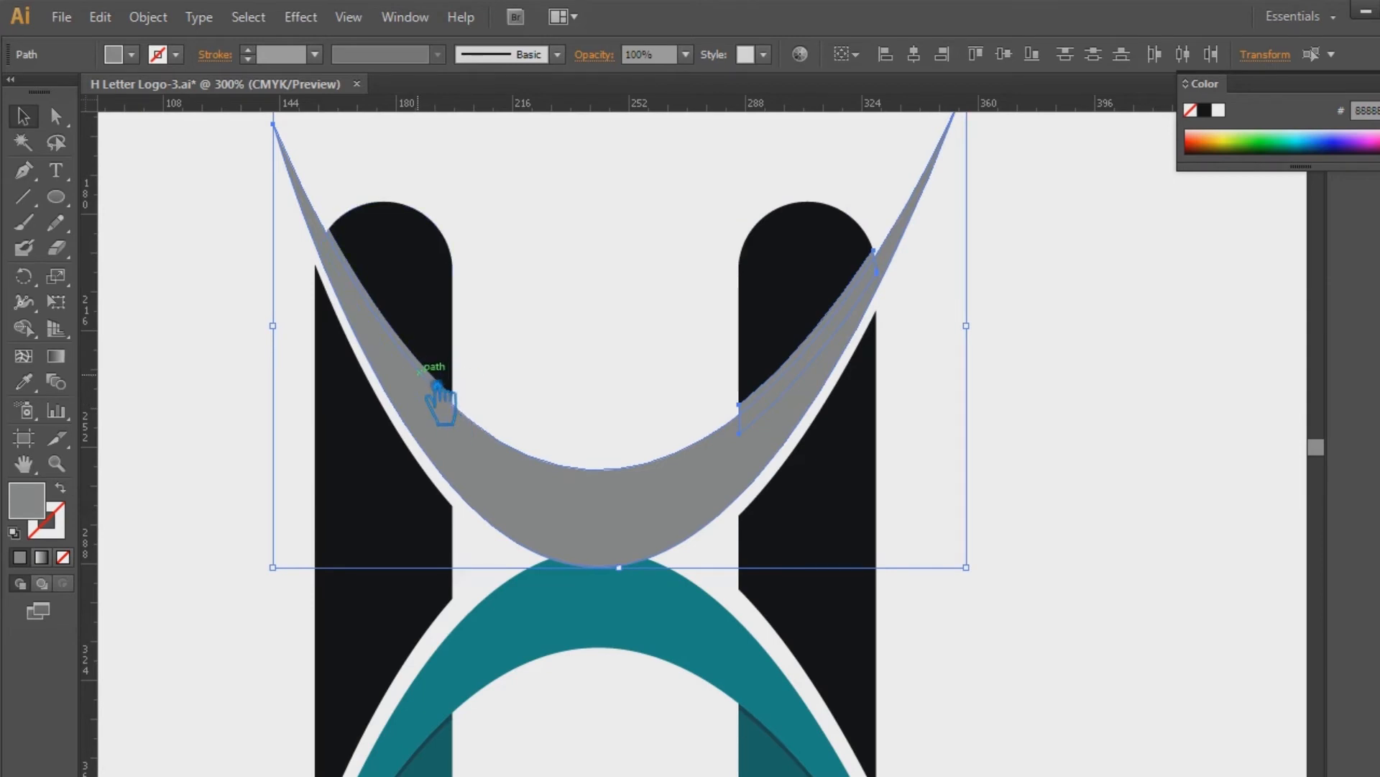
{"action": "left_click", "coordinate": [418, 374], "text": "shift"}
{"action": "left_click", "coordinate": [415, 364]}
{"action": "left_click", "coordinate": [783, 385], "text": "shift"}
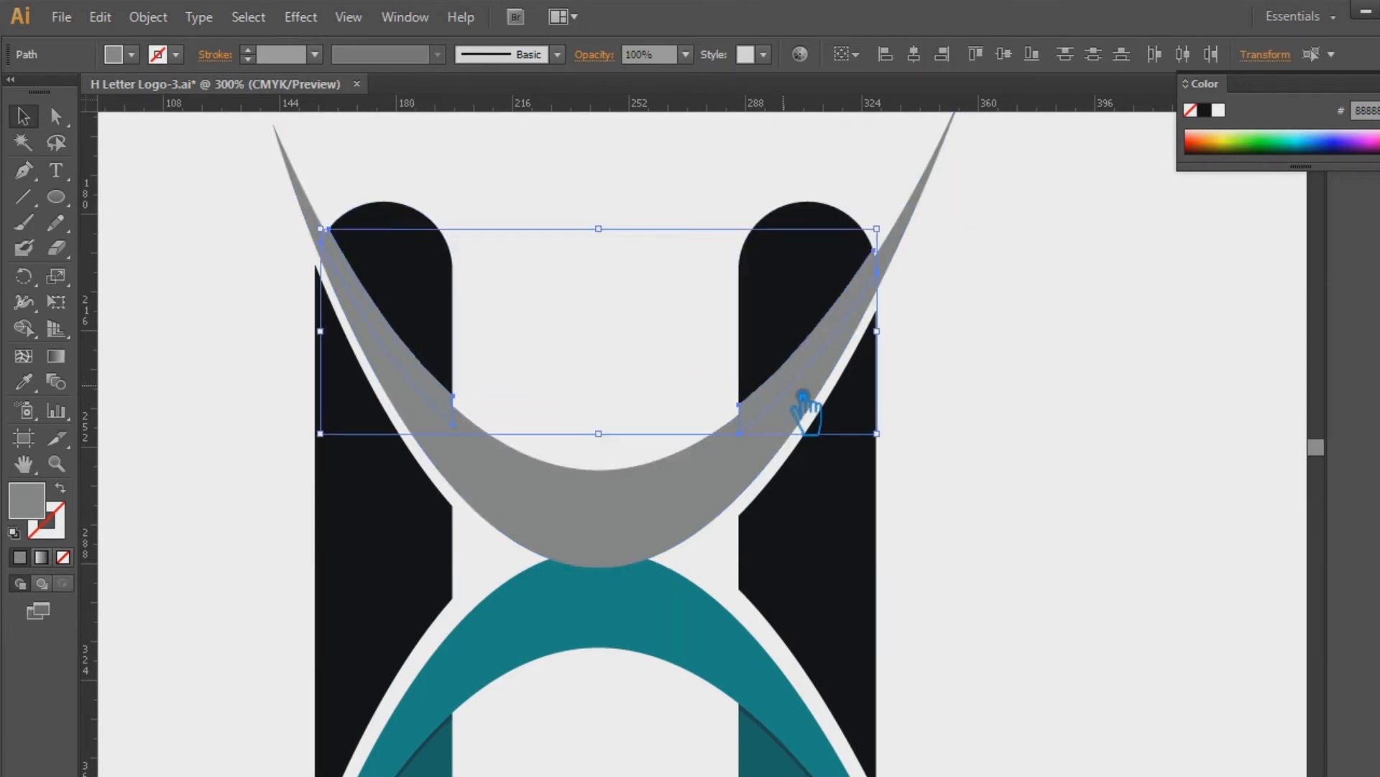
{"action": "left_click", "coordinate": [652, 541], "text": "shift"}
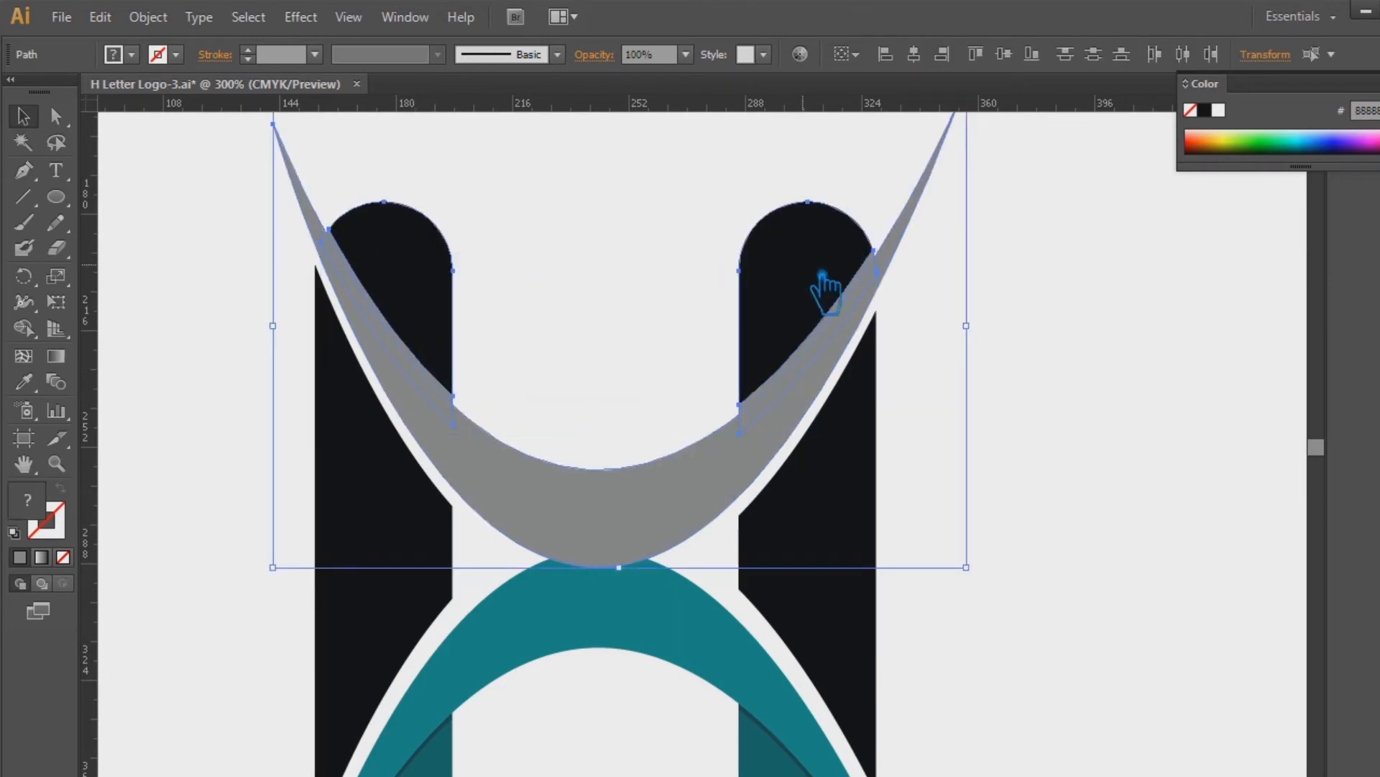
{"action": "key", "text": "ctrl+shift+F9"}
{"action": "left_click", "coordinate": [1197, 603]}
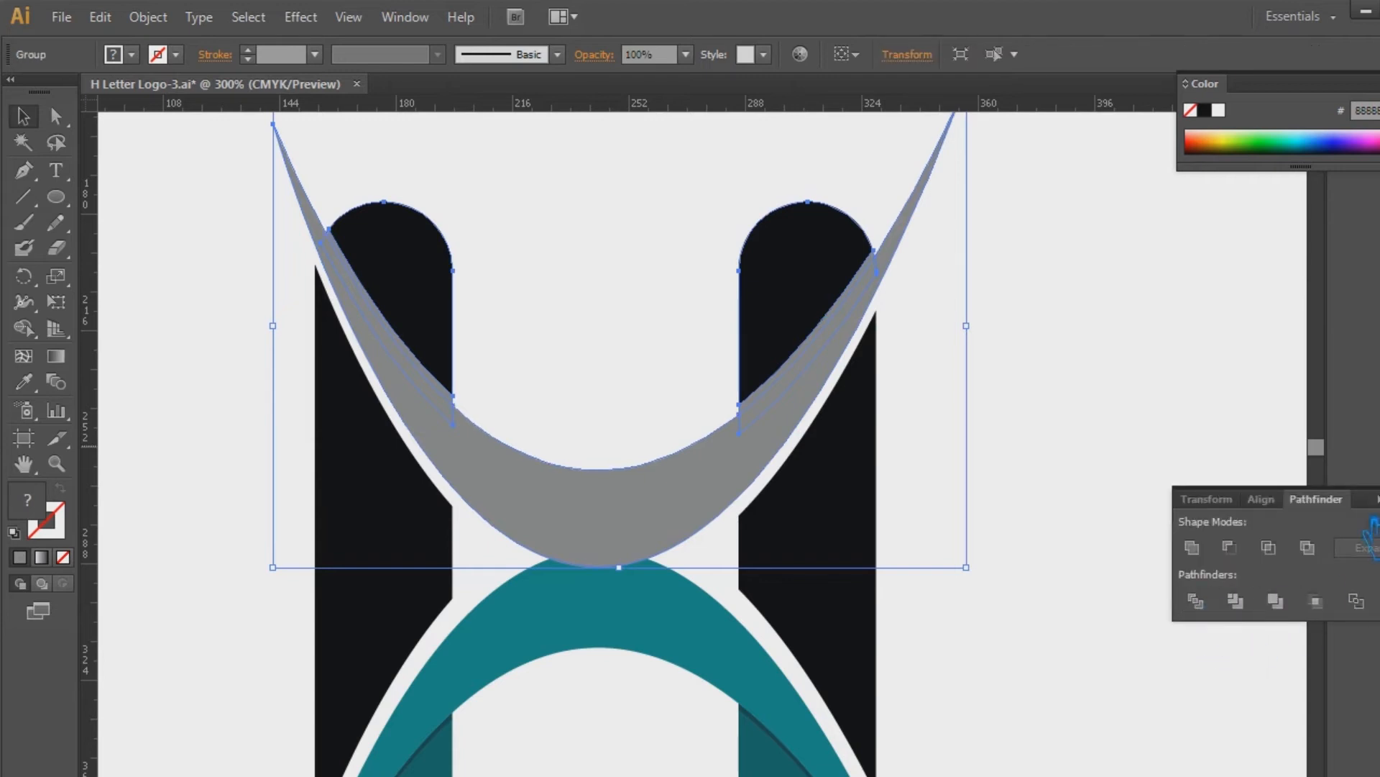
- Ungroup the divided shapes and unite the upper crescent's pieces into one shape, leaving out the thin slivers along its upper edge
{"action": "left_click", "coordinate": [1376, 499]}
{"action": "left_click", "coordinate": [1202, 477]}
{"action": "left_click", "coordinate": [715, 477]}
{"action": "right_click", "coordinate": [693, 458]}
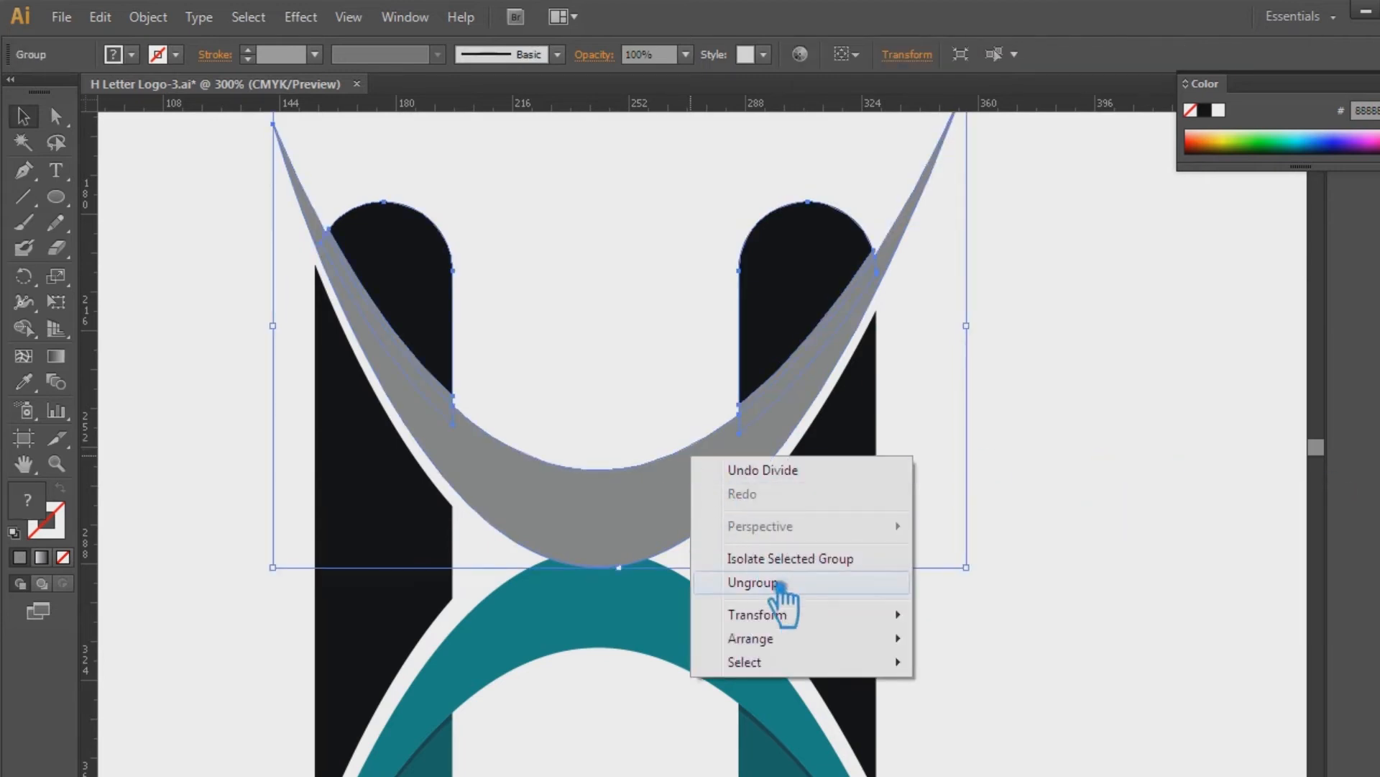
{"action": "left_click", "coordinate": [773, 579]}
{"action": "left_click", "coordinate": [1112, 437]}
{"action": "left_click", "coordinate": [452, 421]}
{"action": "left_click", "coordinate": [466, 469]}
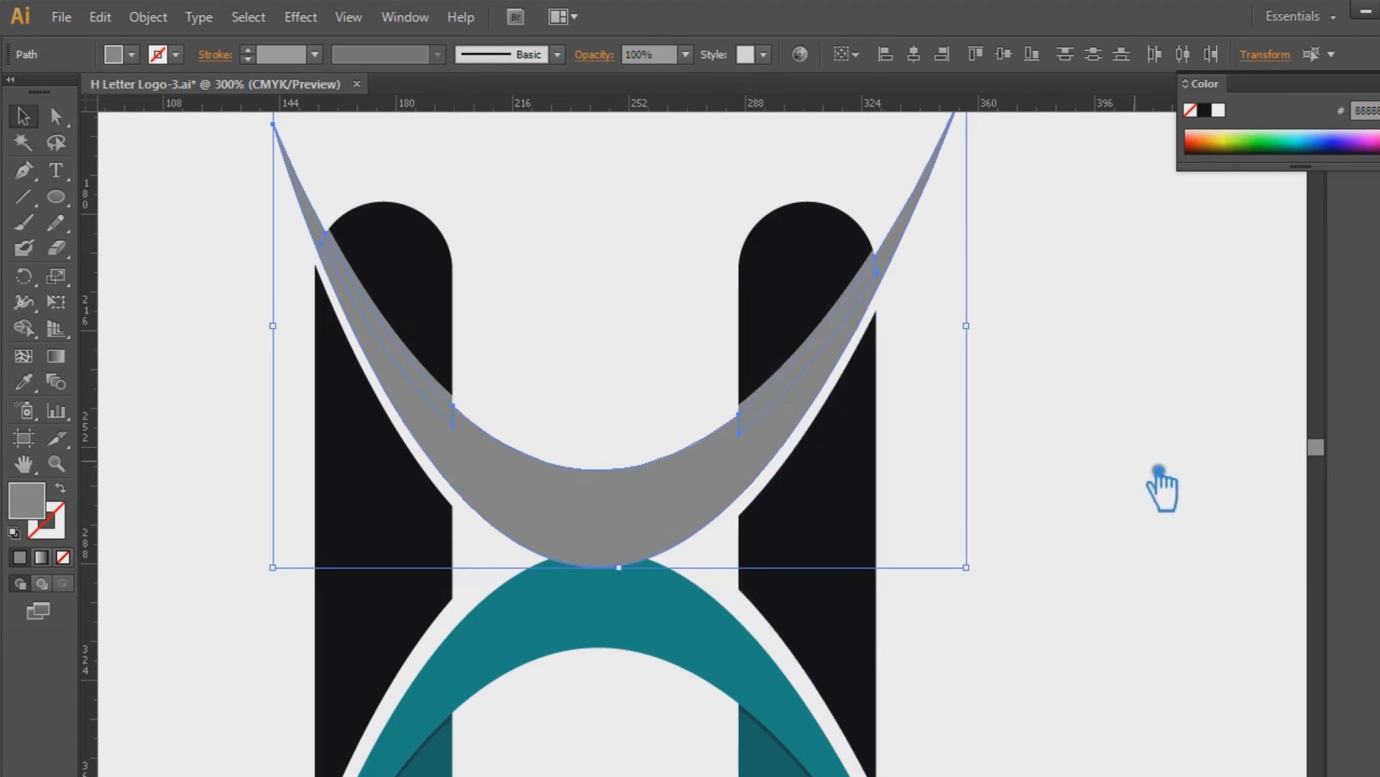
{"action": "key", "text": "ctrl+shift+F9"}
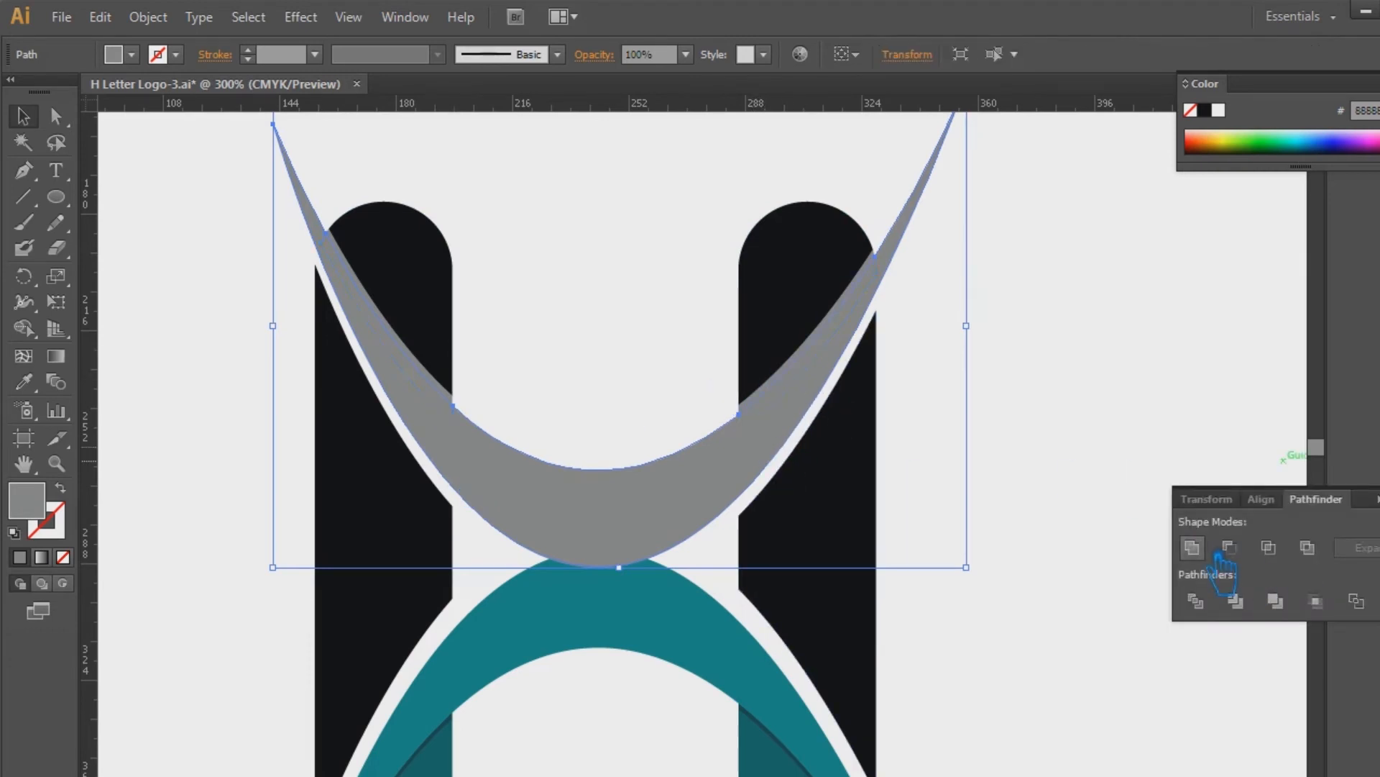
{"action": "key", "text": "ctrl+shift+F9"}
{"action": "left_click", "coordinate": [1246, 455]}
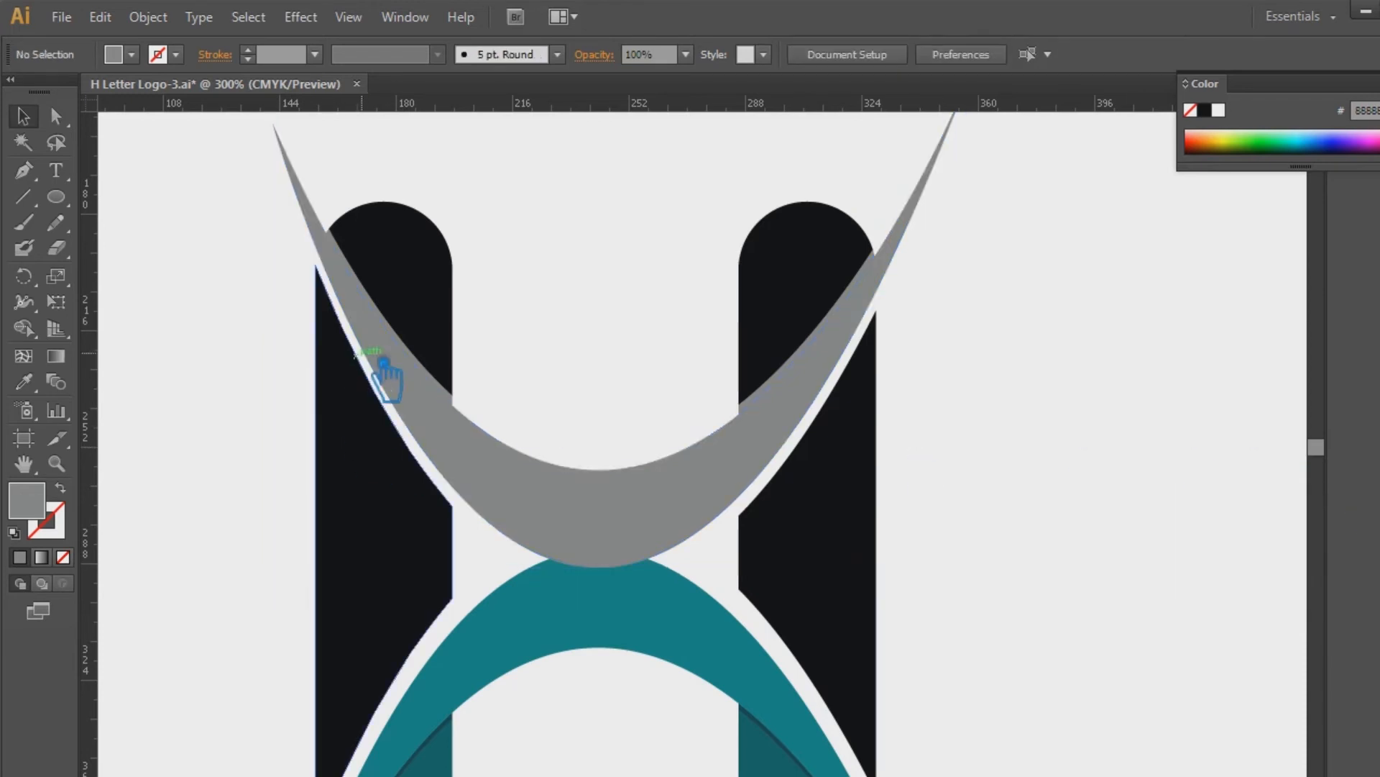
- Group the two thin grey slivers above the crescent and sample the dark teal of the lower shadow slivers for them
{"action": "left_click", "coordinate": [398, 333]}
{"action": "left_click", "coordinate": [819, 371], "text": "shift"}
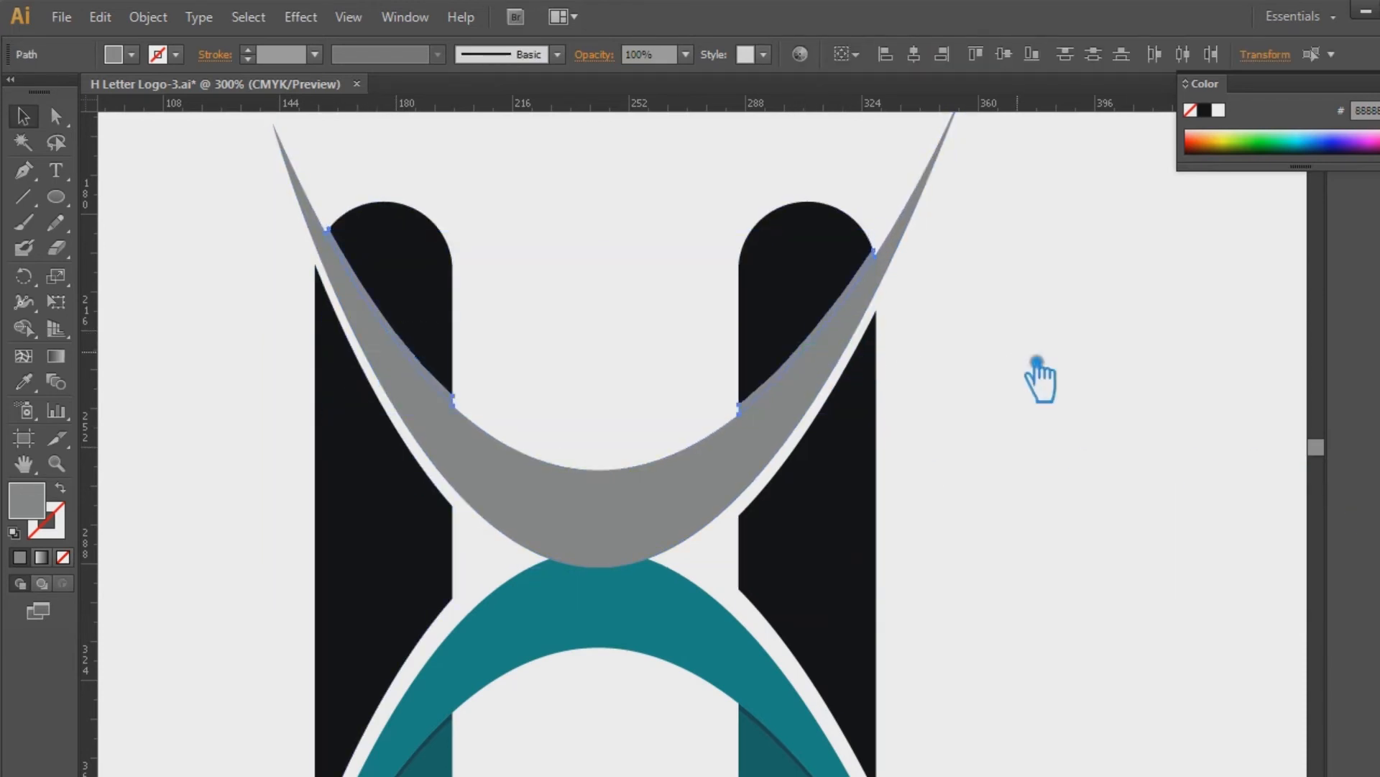
{"action": "key", "text": "ctrl+g"}
{"action": "left_click_drag", "start_coordinate": [1027, 617], "coordinate": [1039, 539]}
{"action": "key", "text": "i"}
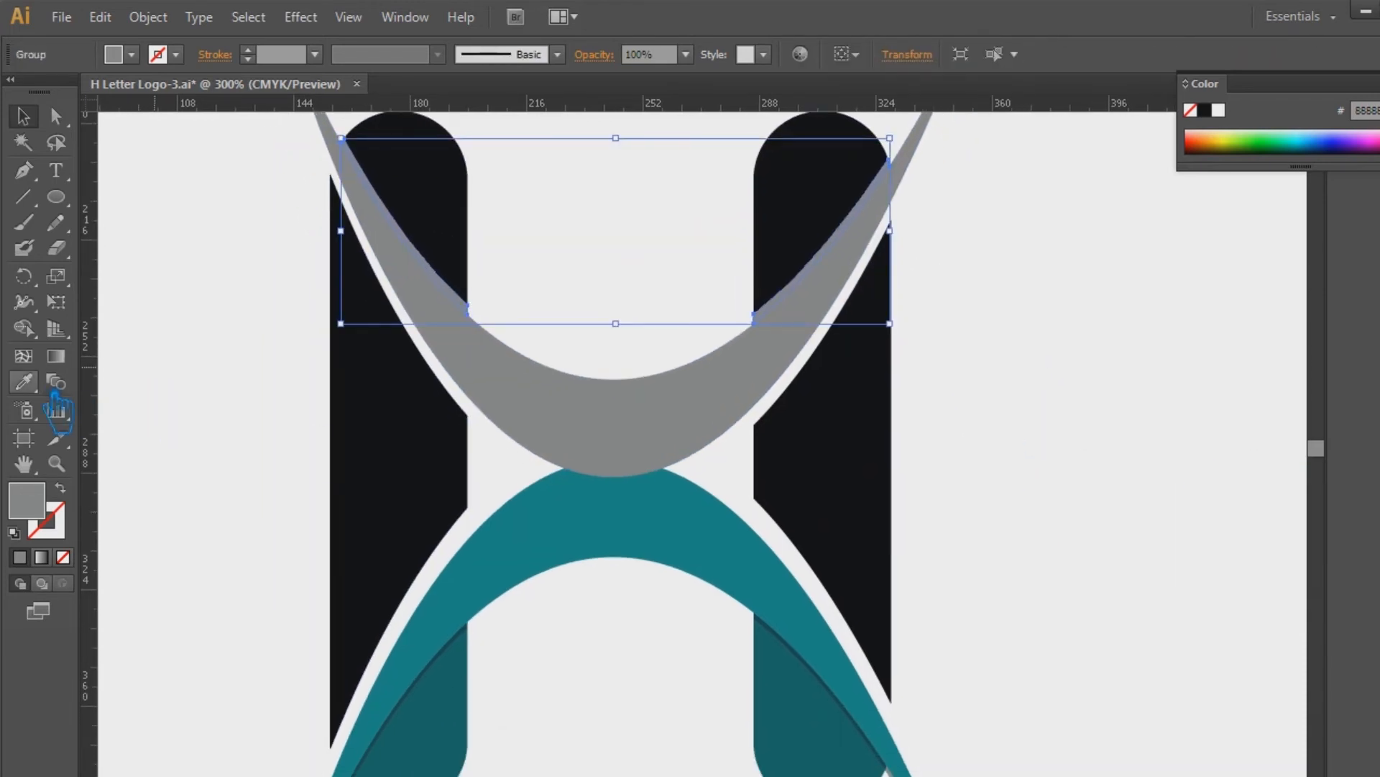
{"action": "left_click", "coordinate": [476, 654]}
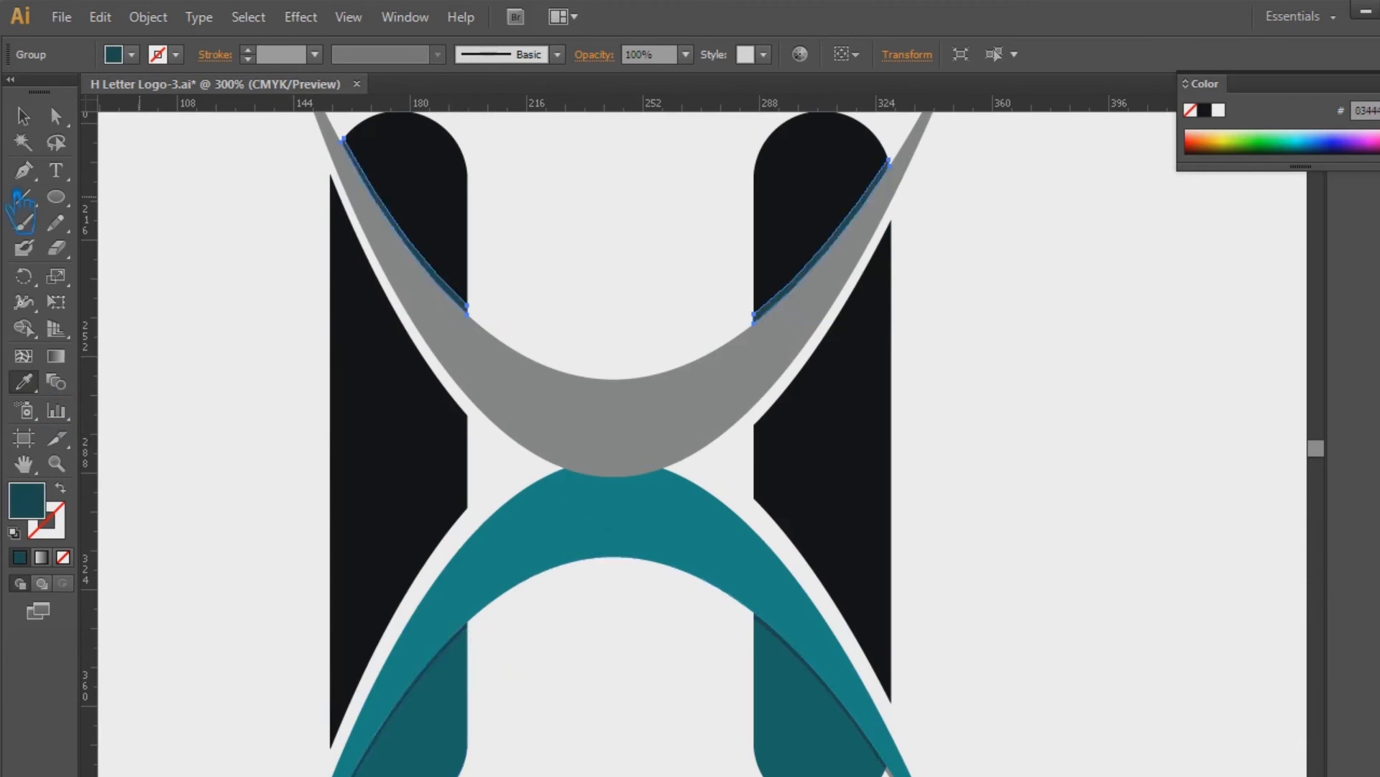
{"action": "left_click", "coordinate": [34, 119]}
{"action": "left_click", "coordinate": [1017, 237]}
- Group the two black bar tops and fill them with the teal sampled from the lower bar ends
{"action": "left_click", "coordinate": [853, 174]}
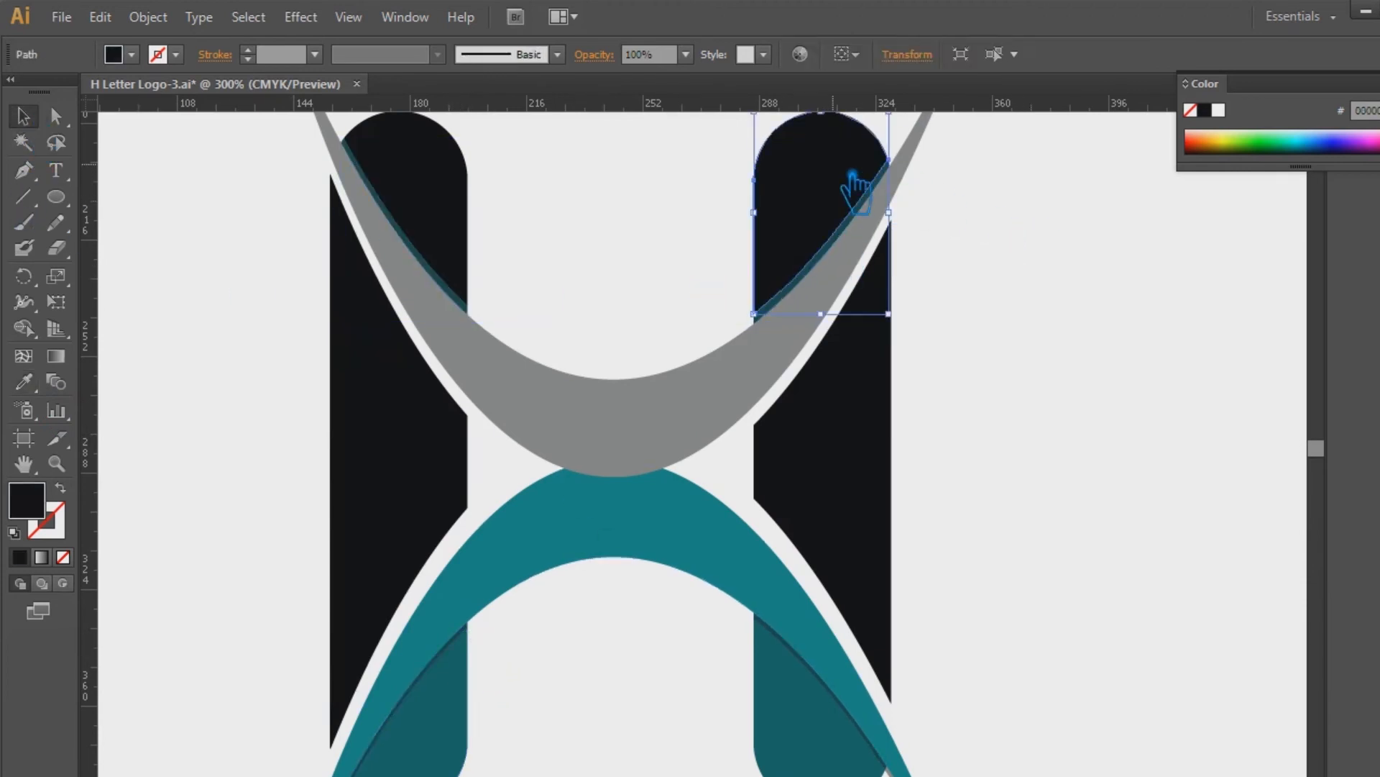
{"action": "left_click", "coordinate": [145, 354]}
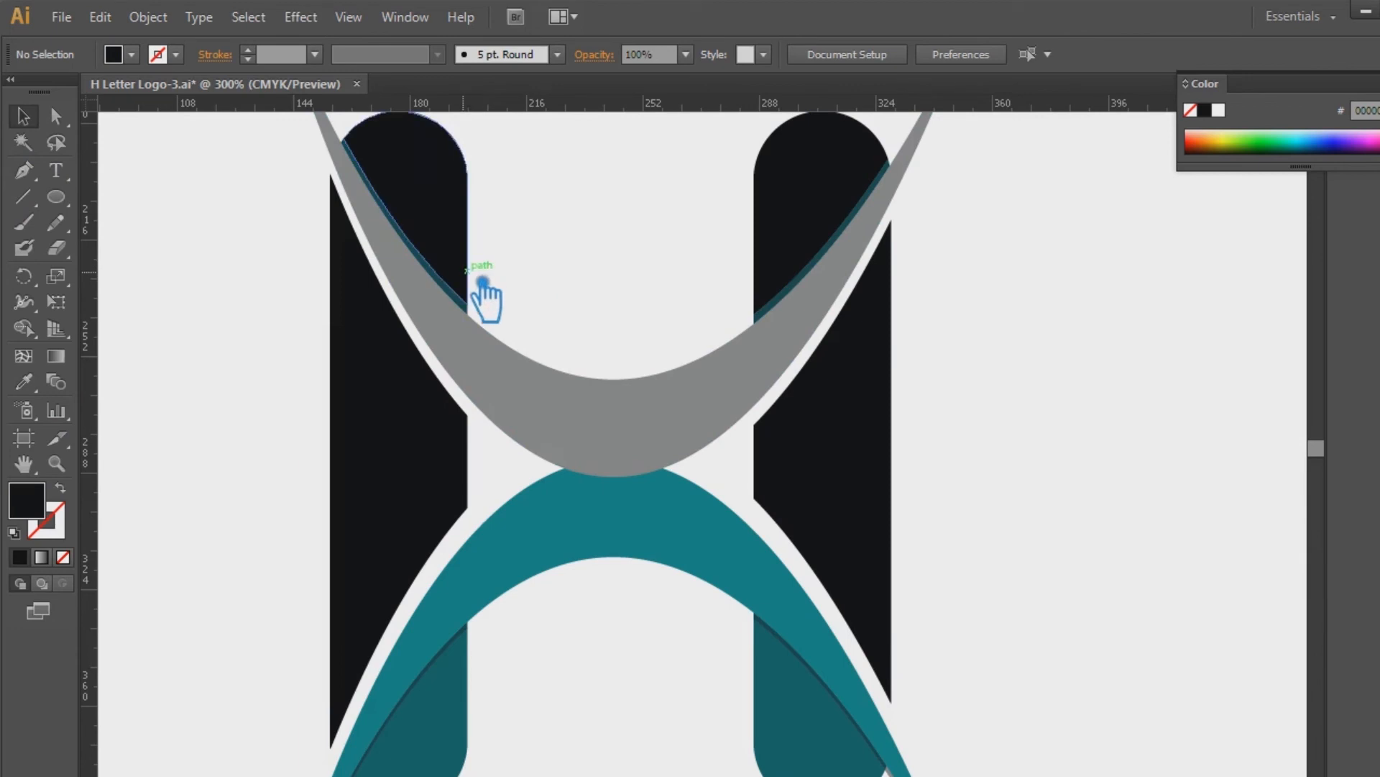
{"action": "left_click", "coordinate": [461, 299]}
{"action": "left_click", "coordinate": [1026, 329]}
{"action": "left_click", "coordinate": [827, 215]}
{"action": "left_click", "coordinate": [461, 198], "text": "shift"}
{"action": "key", "text": "ctrl+g"}
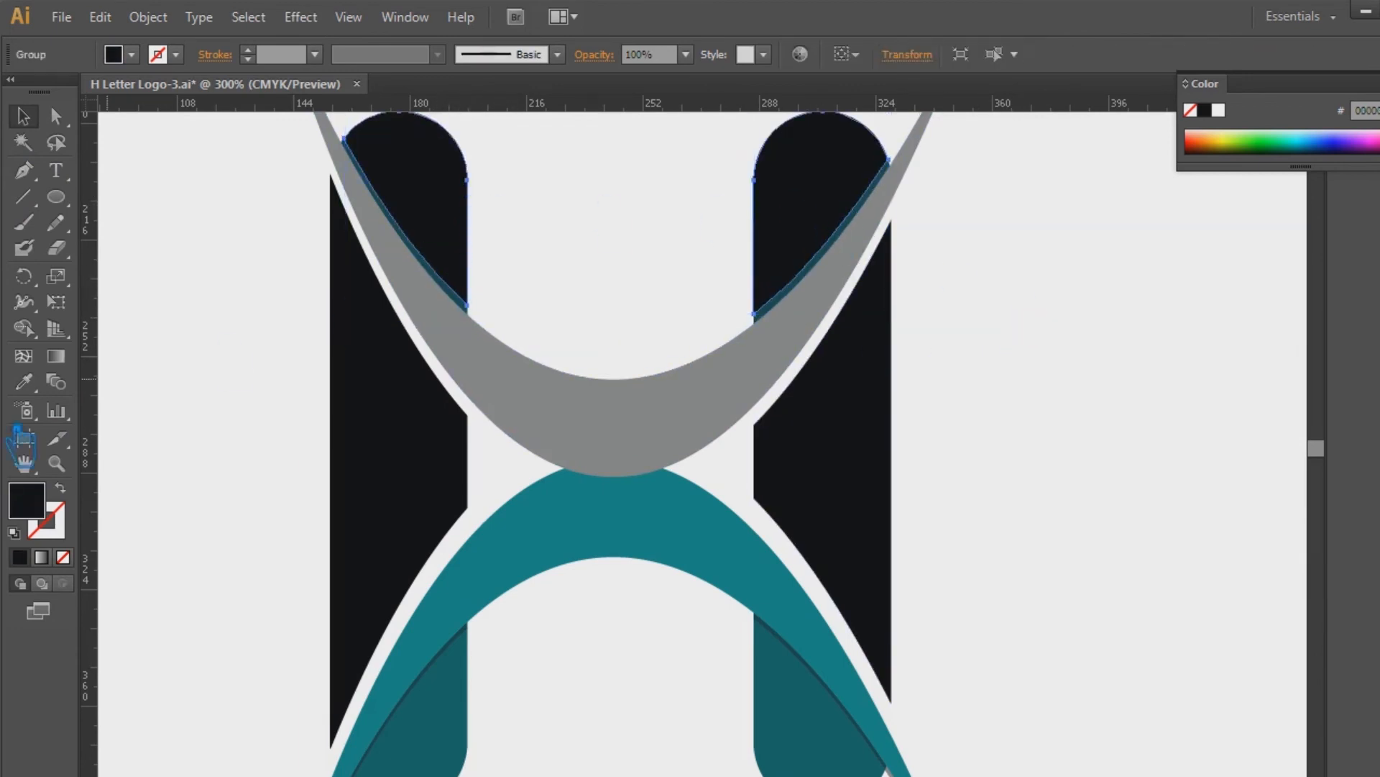
{"action": "key", "text": "i"}
{"action": "left_click", "coordinate": [823, 728]}
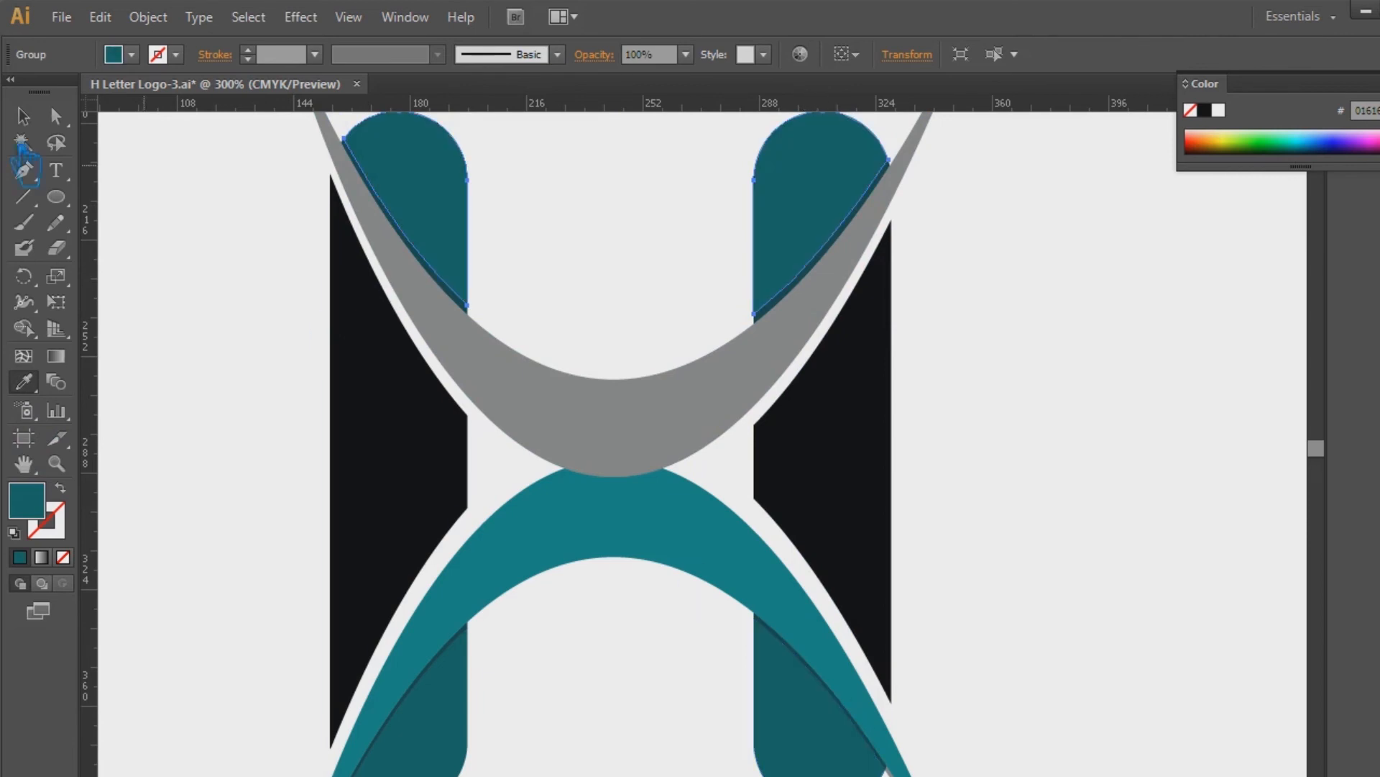
{"action": "left_click", "coordinate": [22, 115]}
{"action": "left_click", "coordinate": [1029, 451]}
- Fill the upper grey crescent with the teal sampled from the lower crescent
{"action": "left_click", "coordinate": [663, 431]}
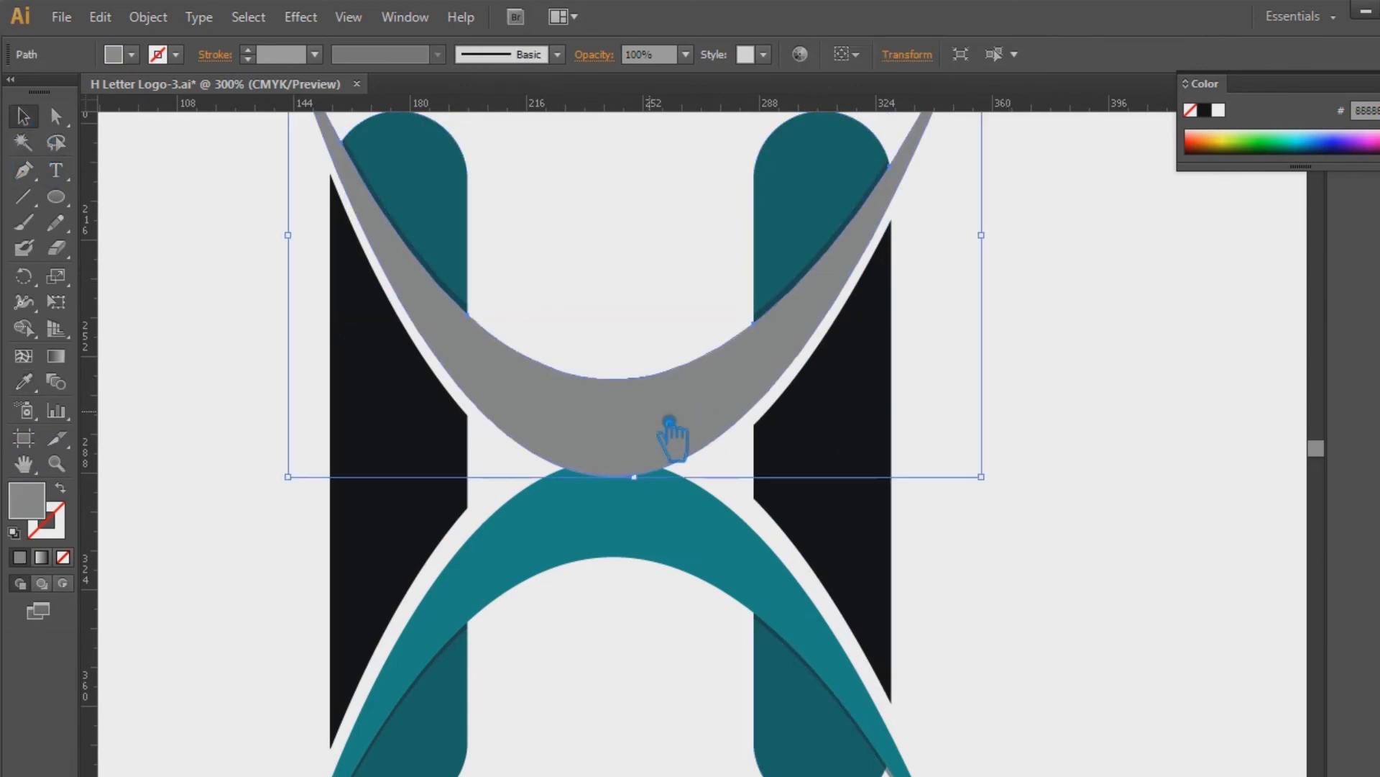
{"action": "key", "text": "i"}
{"action": "left_click", "coordinate": [715, 561]}
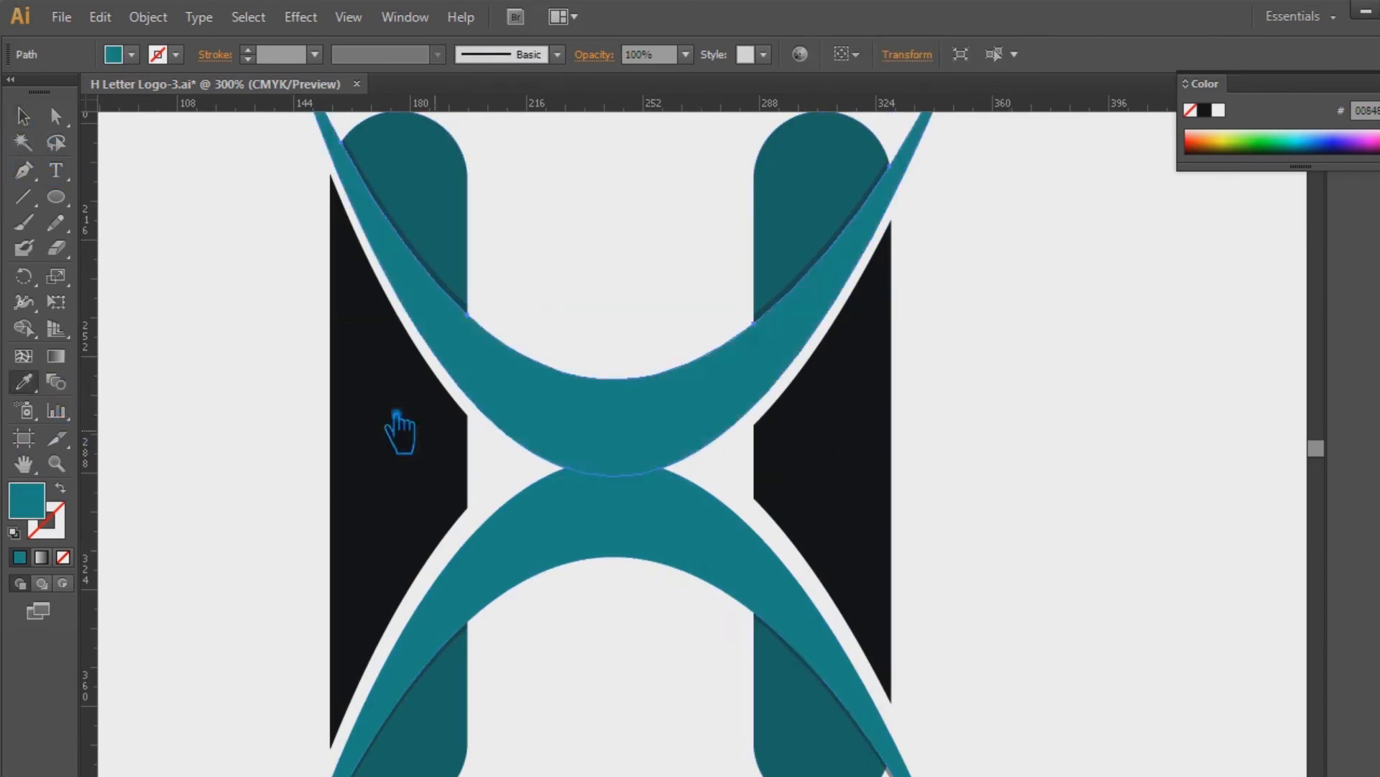
{"action": "left_click", "coordinate": [22, 115]}
- Unite the upper and lower teal crescents into a single shape with the Pathfinder and deselect it
{"action": "left_click", "coordinate": [638, 550], "text": "shift"}
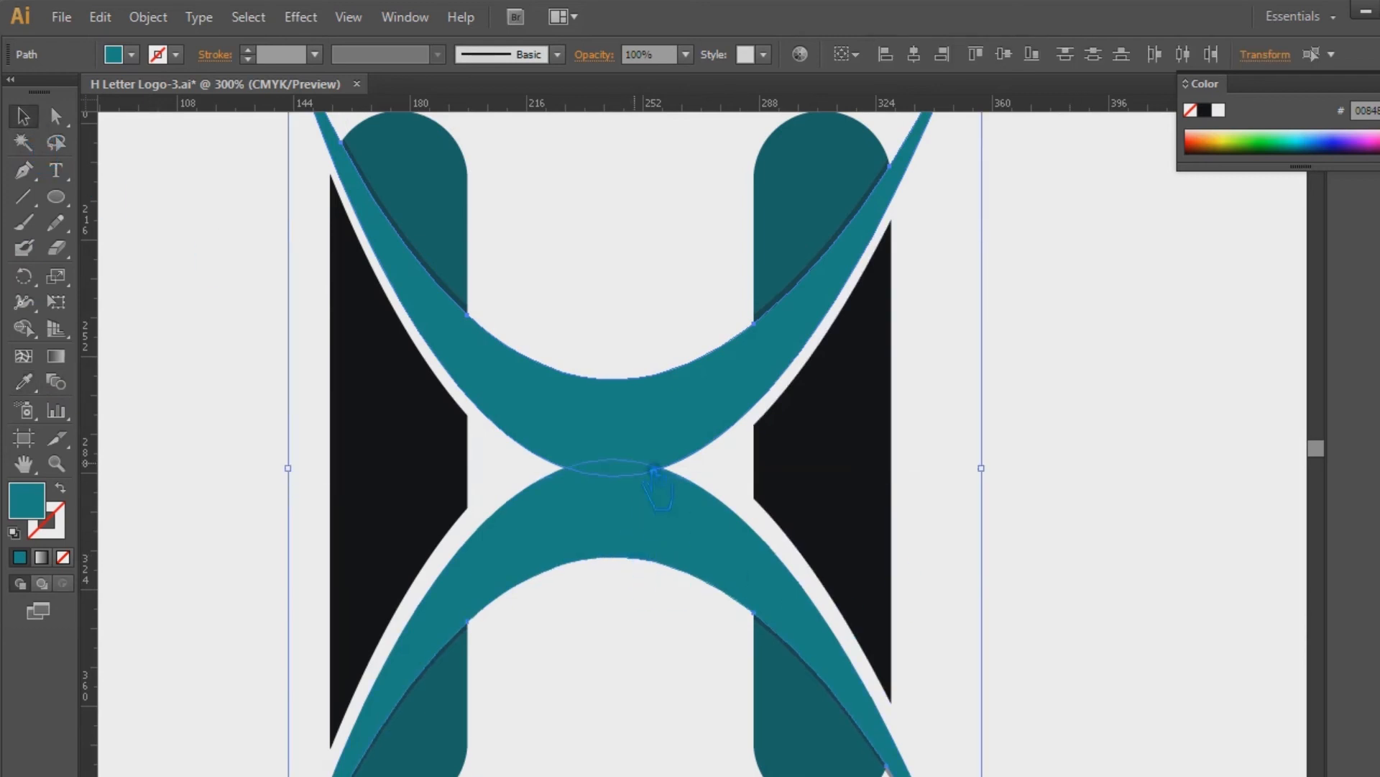
{"action": "key", "text": "ctrl+shift+F9"}
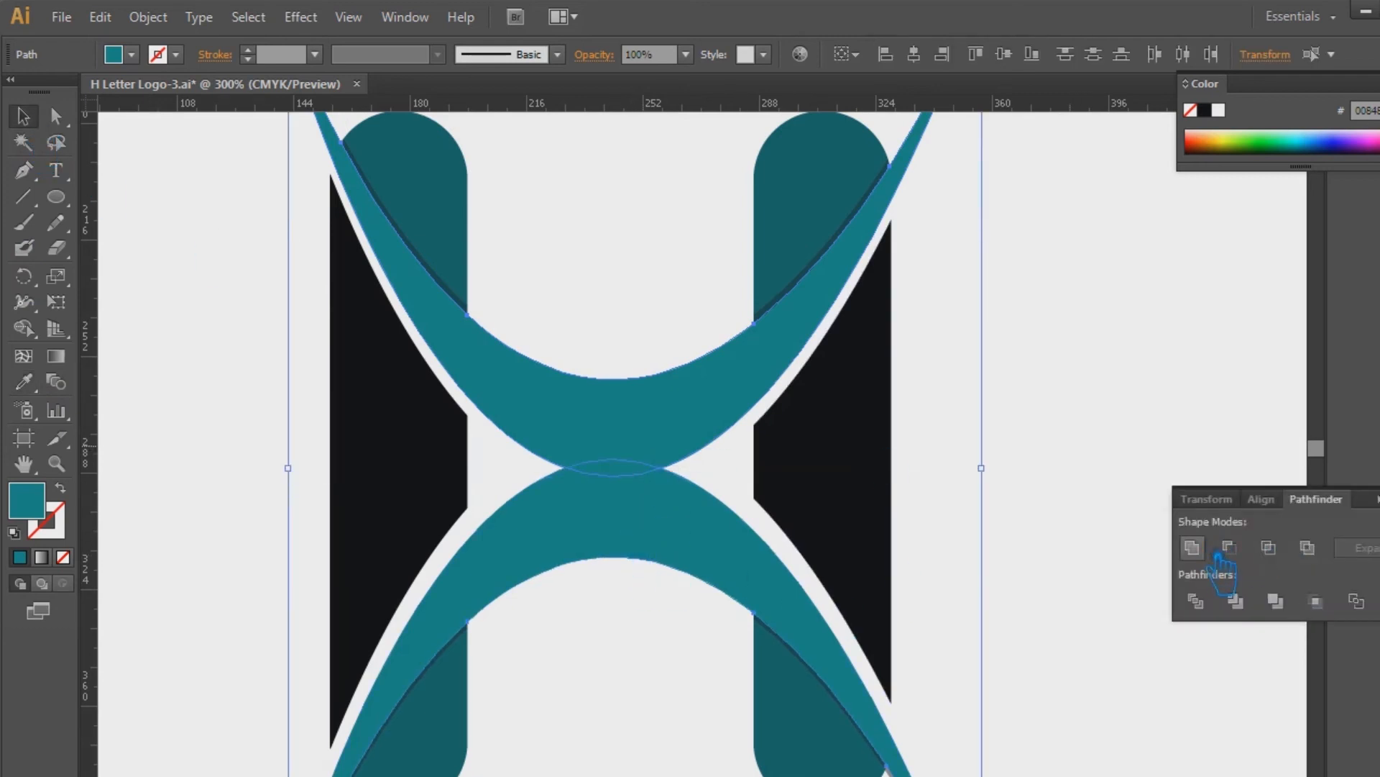
{"action": "left_click", "coordinate": [1195, 550]}
{"action": "left_click", "coordinate": [1377, 499]}
{"action": "left_click", "coordinate": [1203, 451]}
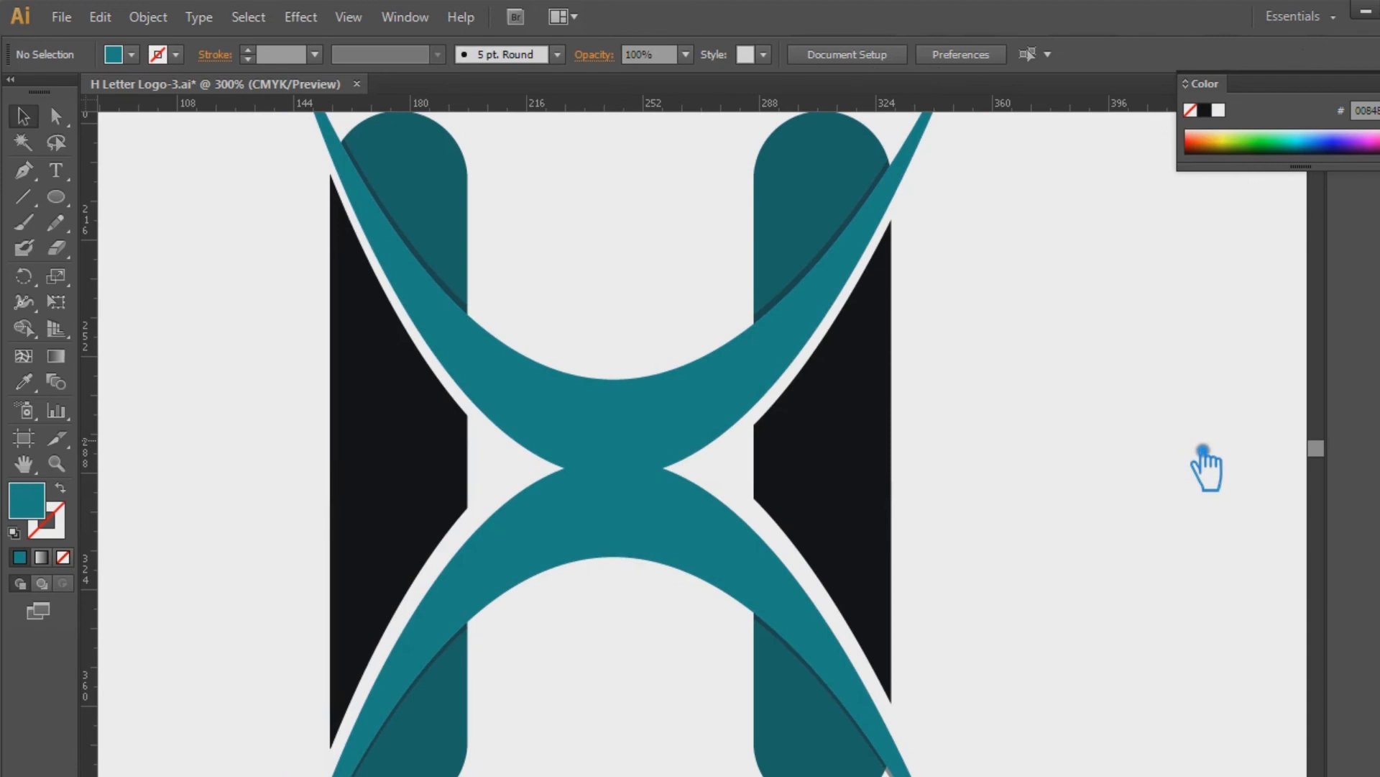
{"action": "key", "text": "ctrl+minus"}
{"action": "key", "text": "ctrl+minus"}
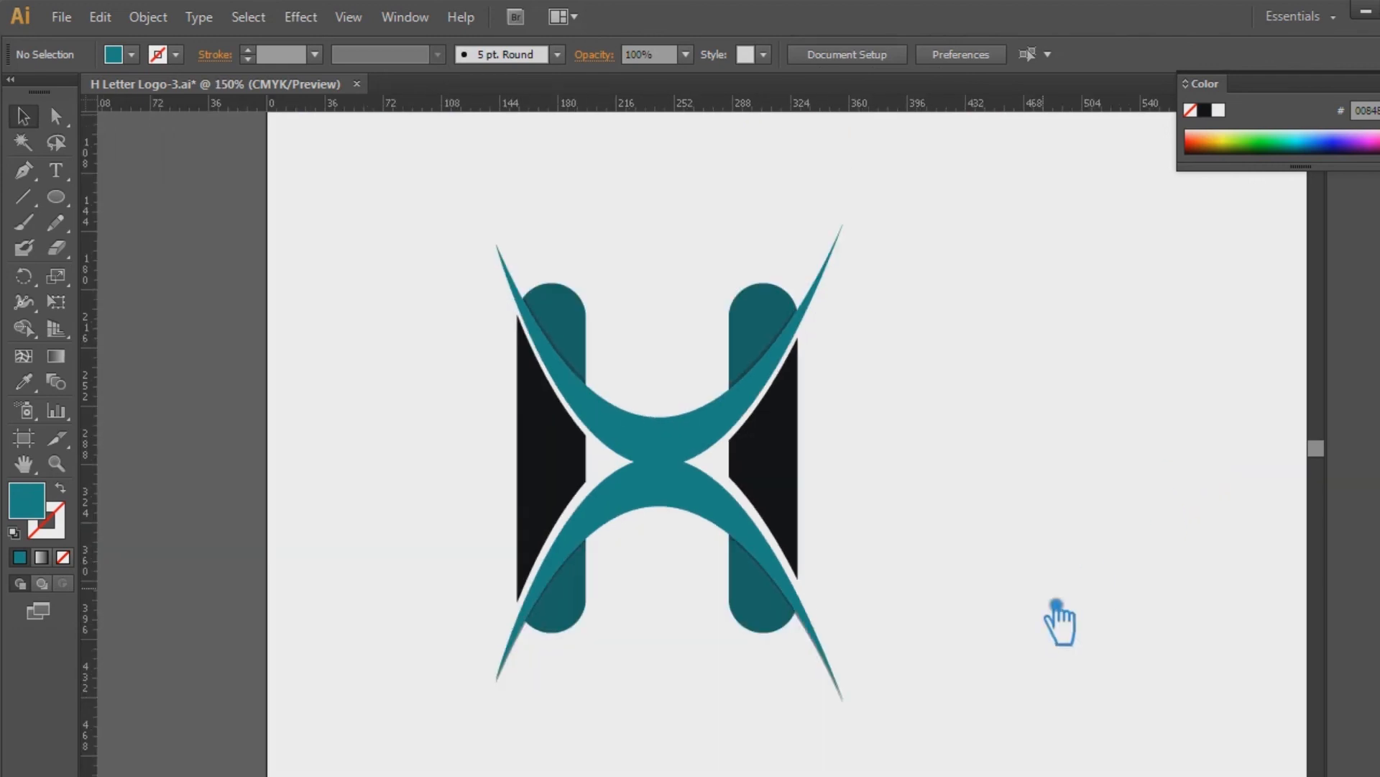
{"action": "left_click_drag", "start_coordinate": [958, 714], "coordinate": [337, 287]}
{"action": "left_click", "coordinate": [1062, 330]}
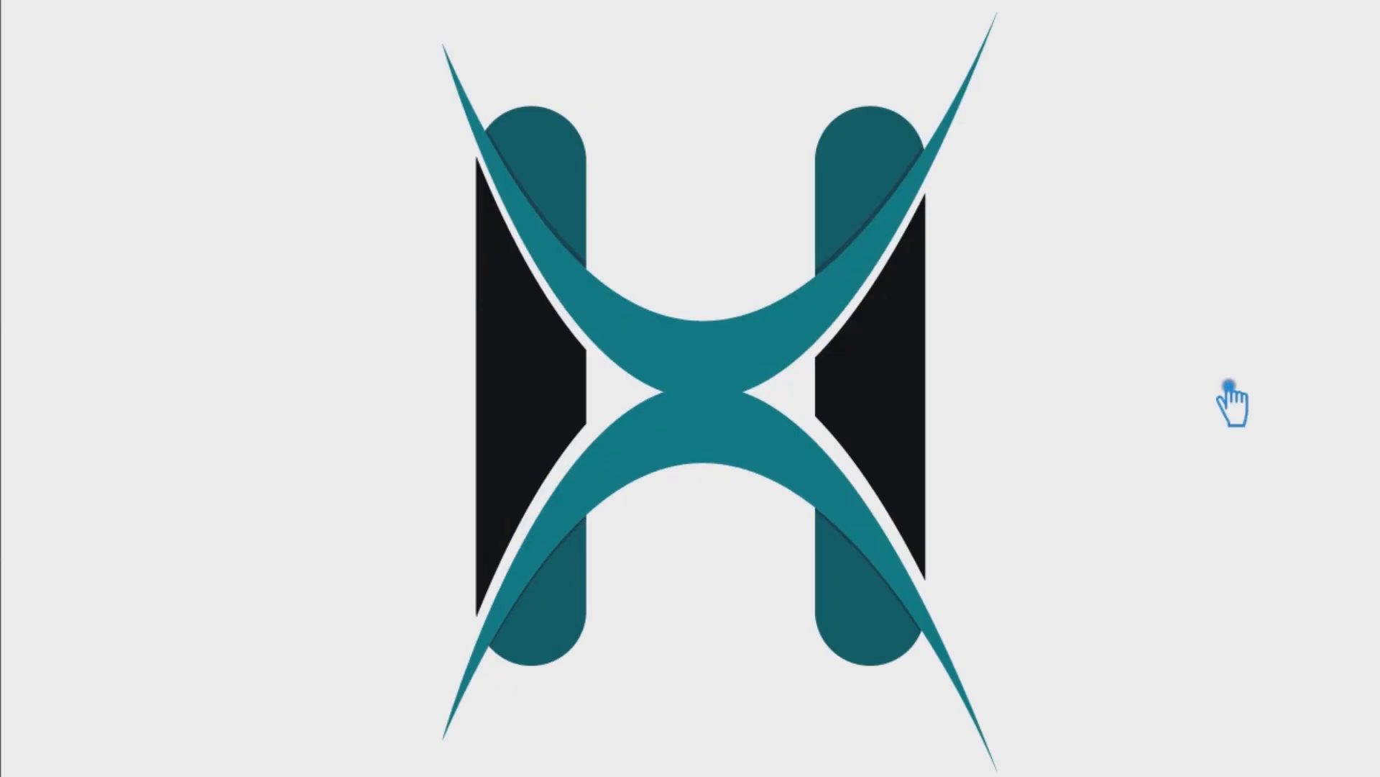